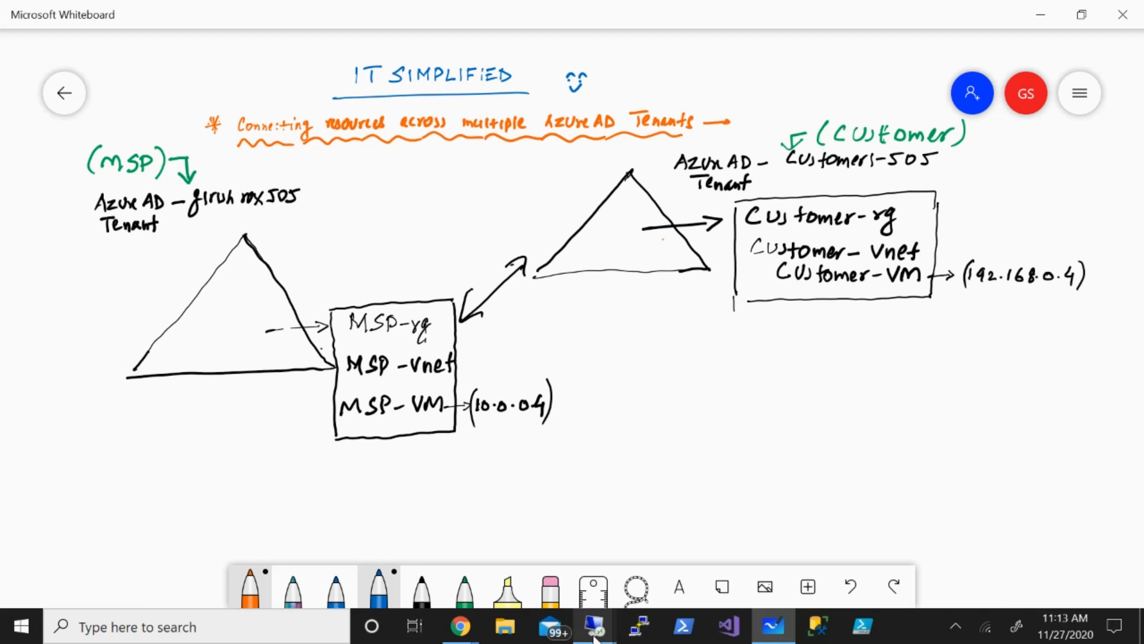
Start a continuous ping to 192.168.0.4 (ping 192.168.0.4 -t) in the MSP-VM session.
mouse_move(594, 638)
left_click(496, 562)
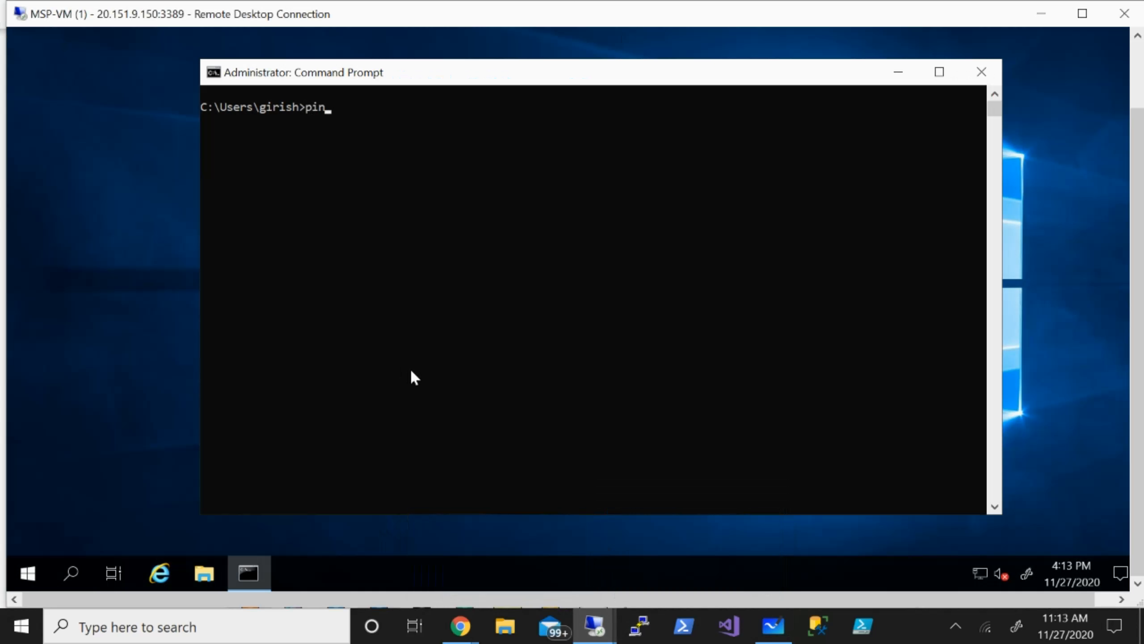
type("92.168.0.4 -t")
key("Return")
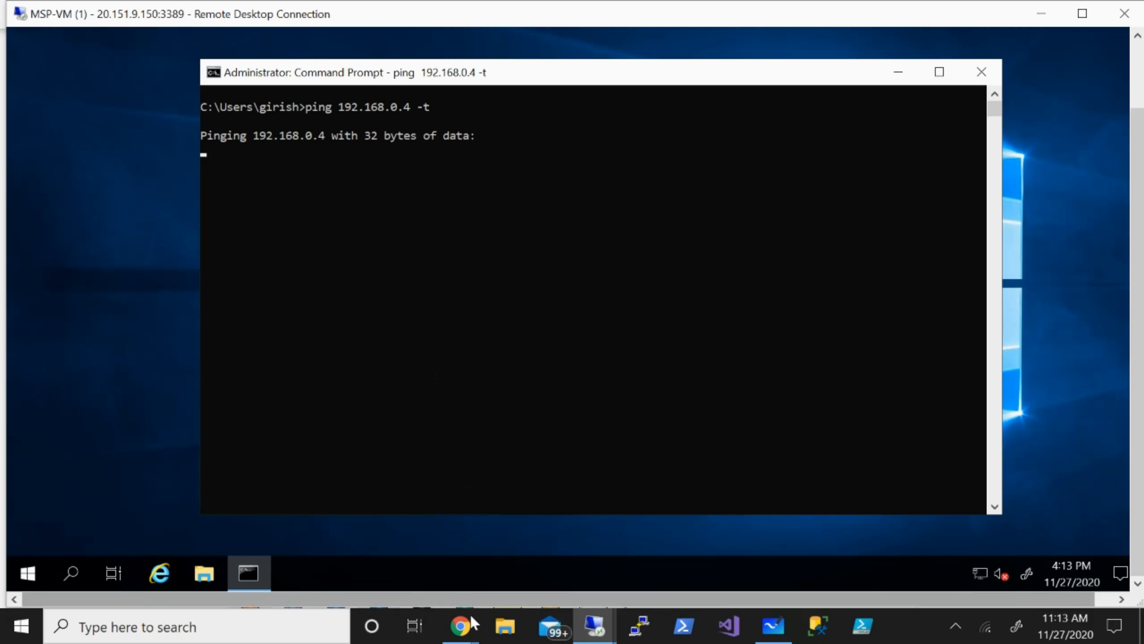
Run a continuous ping to 10.0.0.4 in the Customer-VM session, then return to MSP-VM.
mouse_move(588, 635)
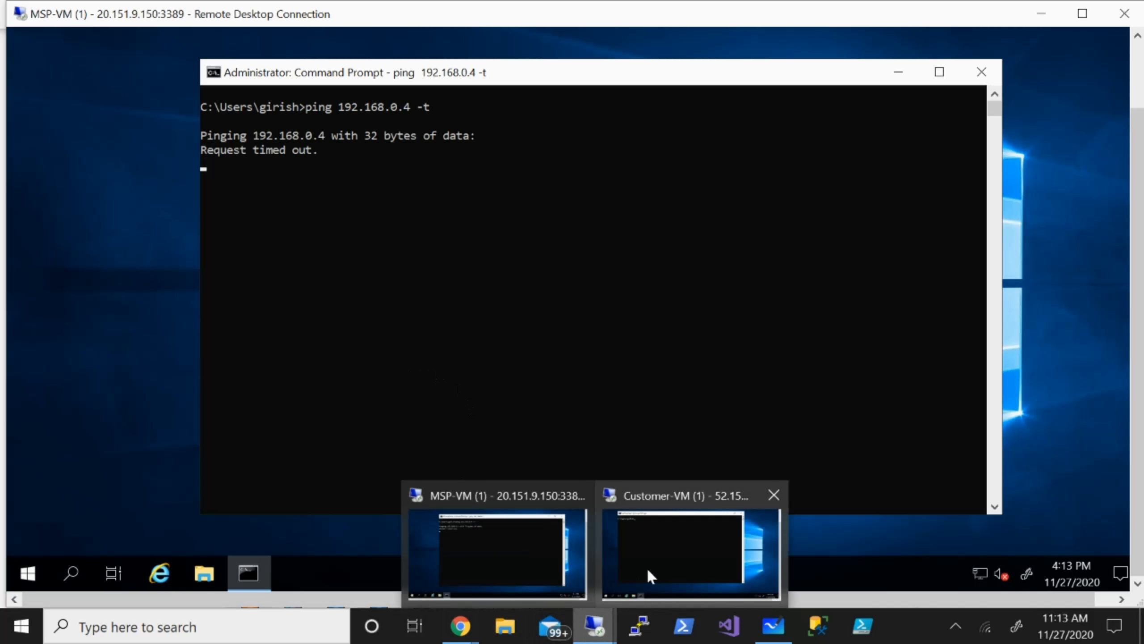
mouse_move(648, 565)
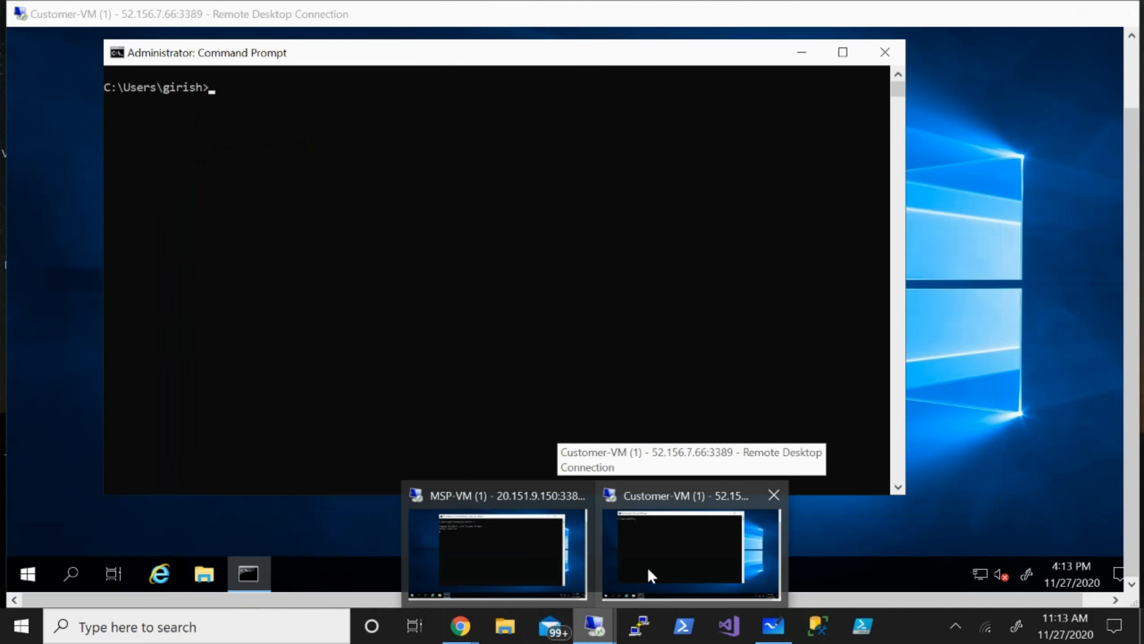
left_click(647, 566)
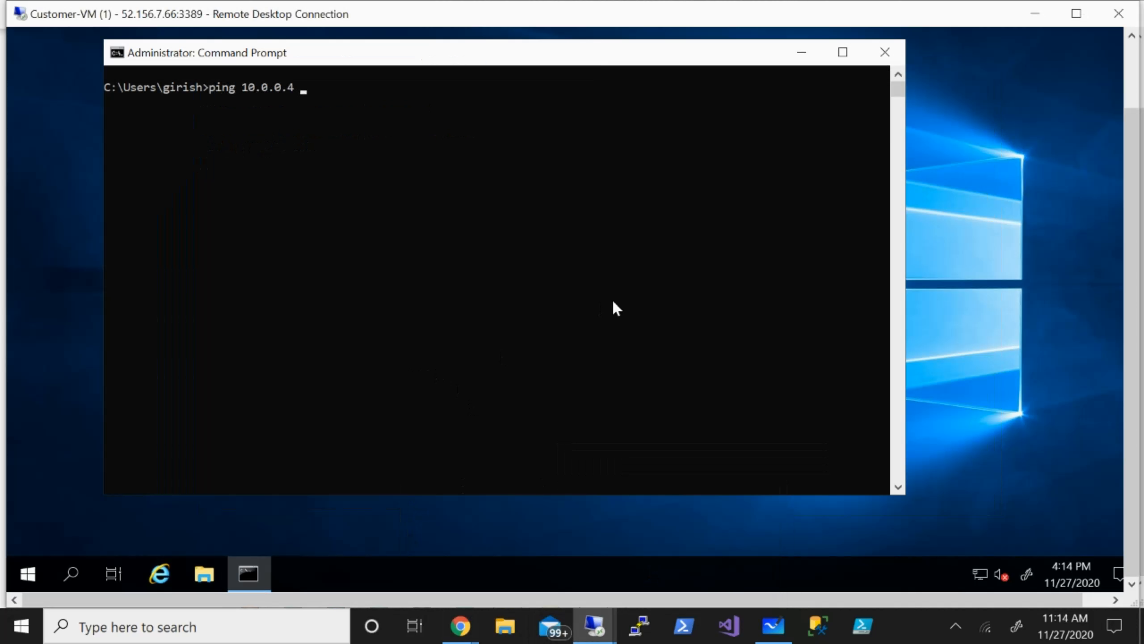
key("Return")
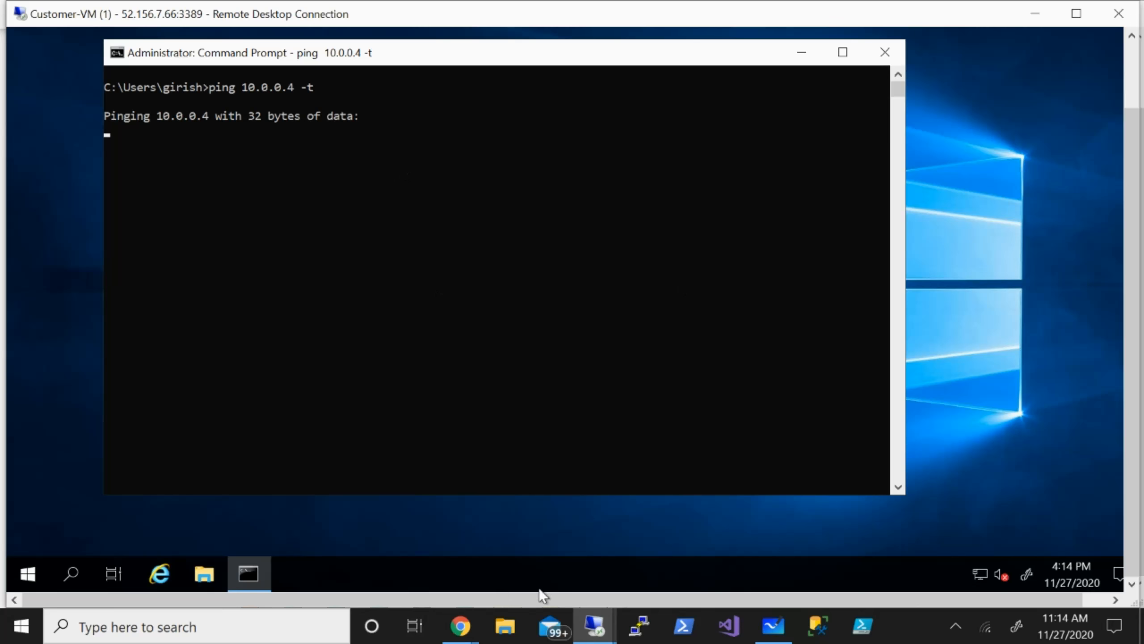
mouse_move(595, 625)
left_click(504, 561)
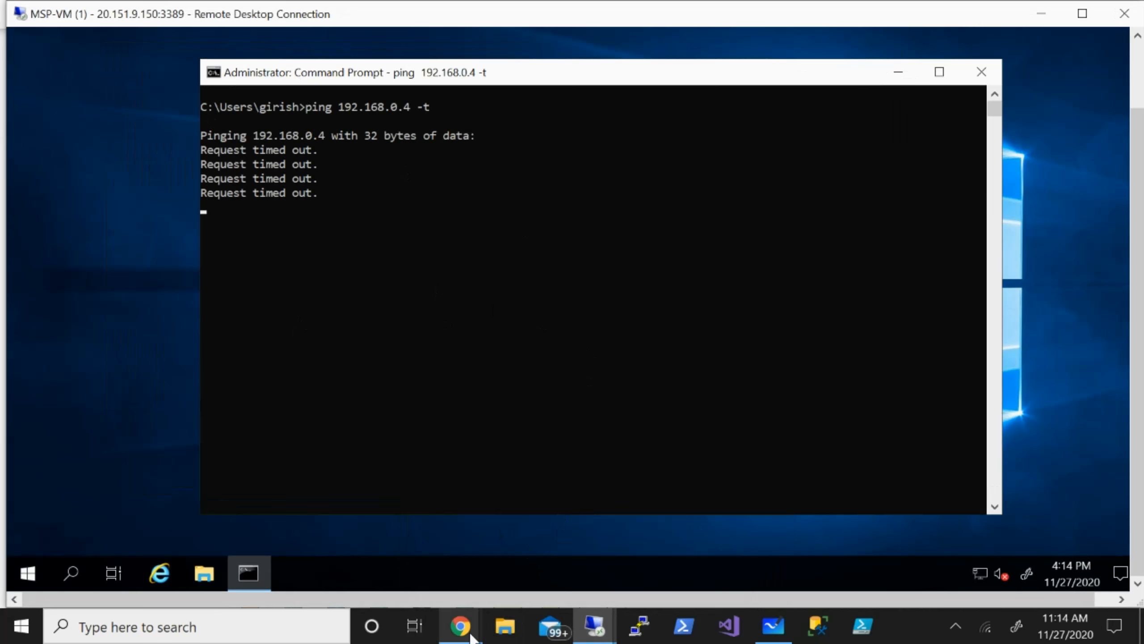
Draw an orange circled '1' below the Customer box on the Whiteboard tenant diagram.
mouse_move(468, 629)
left_click(282, 547)
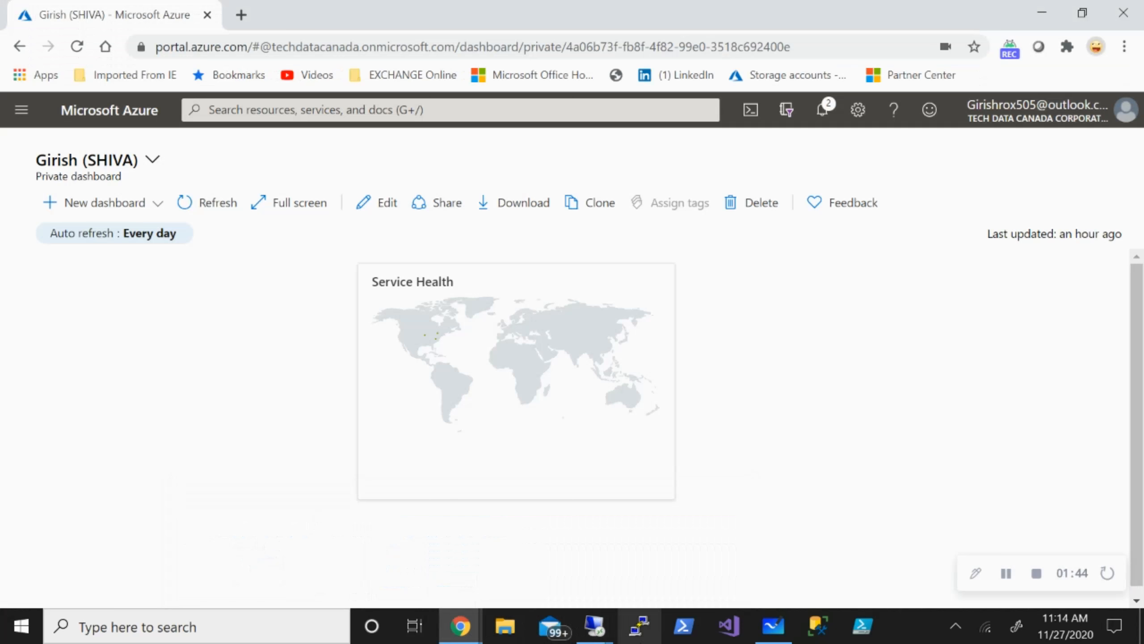
left_click(776, 632)
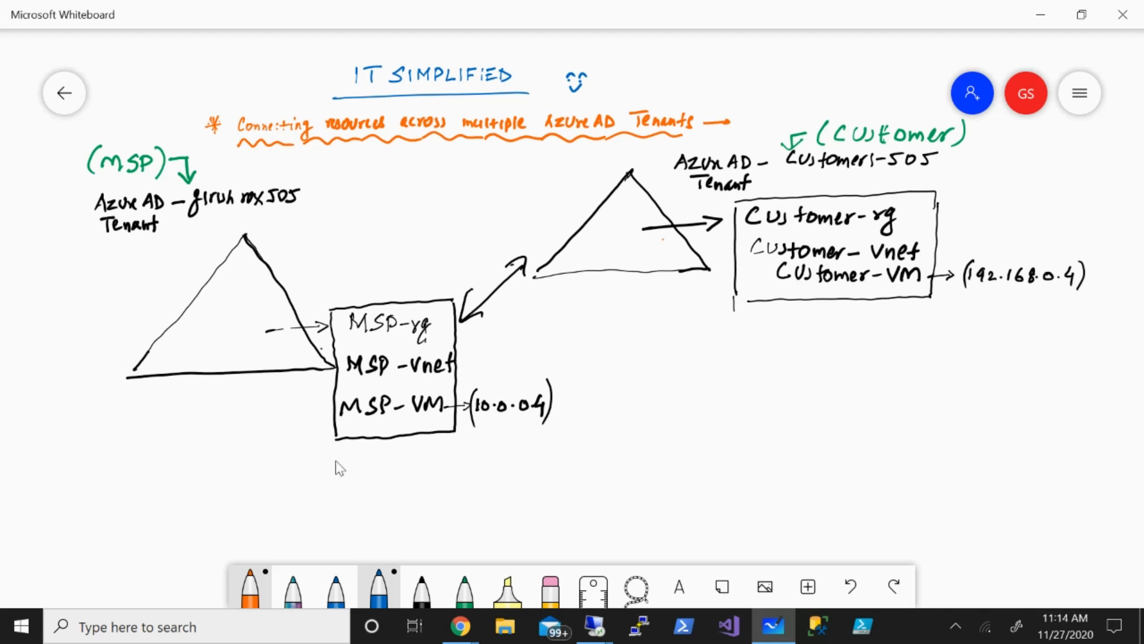
mouse_move(786, 346)
left_mouse_down()
mouse_move(783, 373)
mouse_move(789, 346)
left_mouse_up()
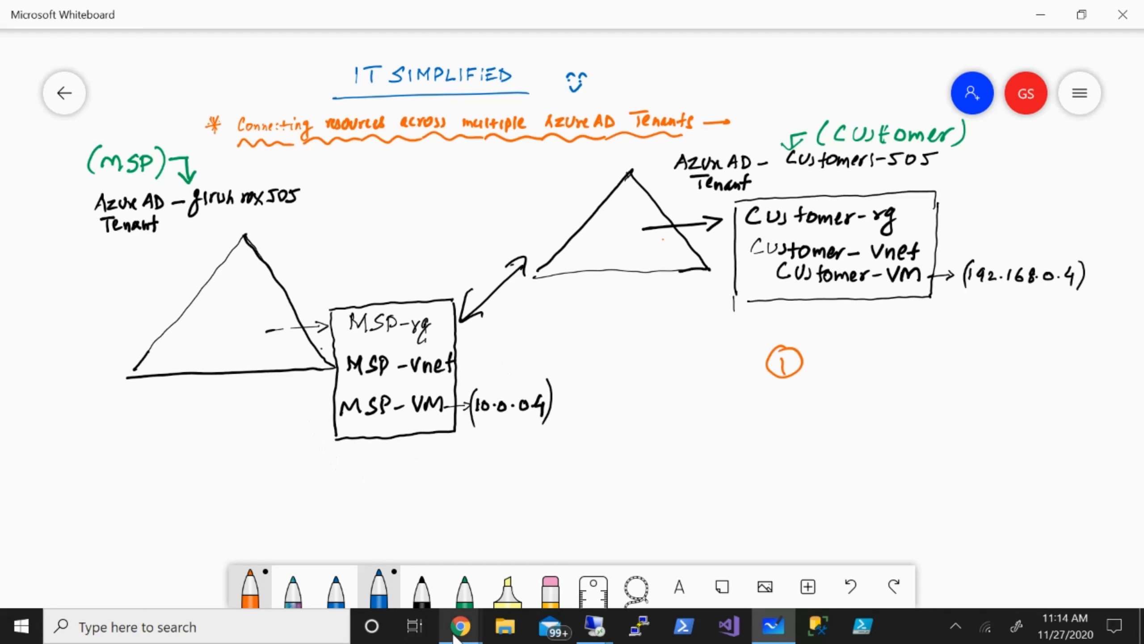
Go to Azure Active Directory's Users and start a New guest user invitation.
mouse_move(460, 626)
left_click(268, 585)
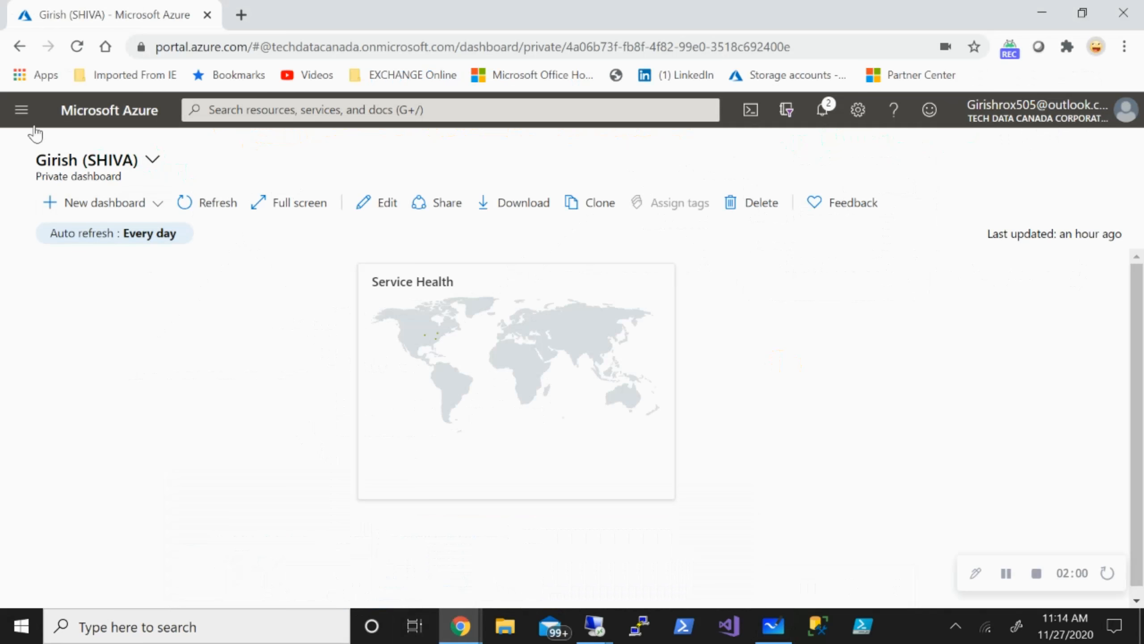
left_click(21, 111)
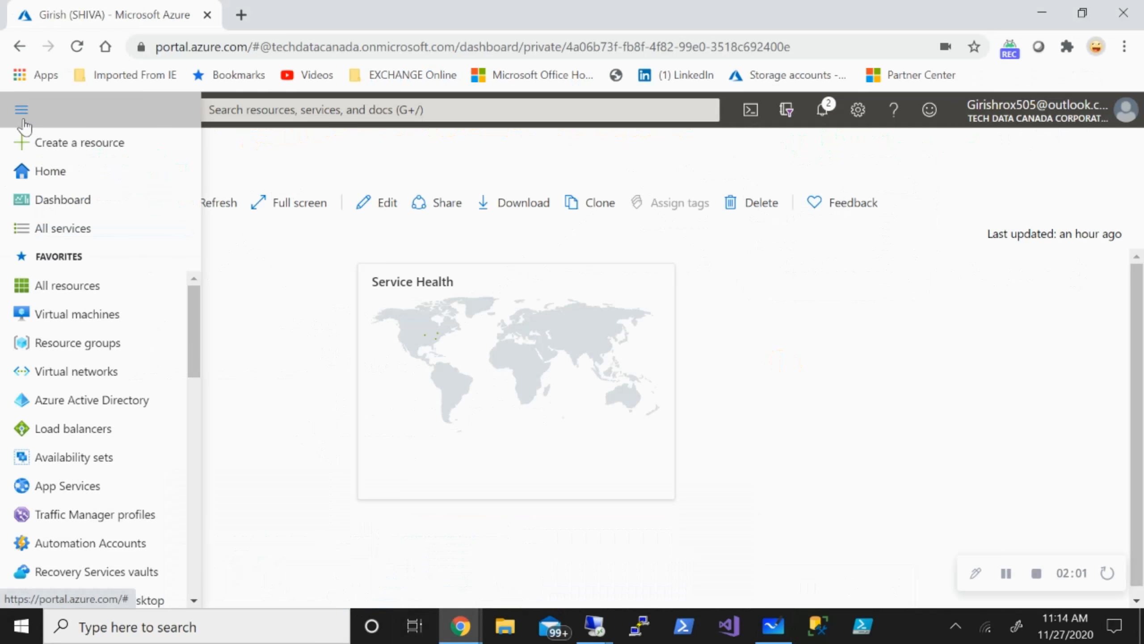
left_click(45, 399)
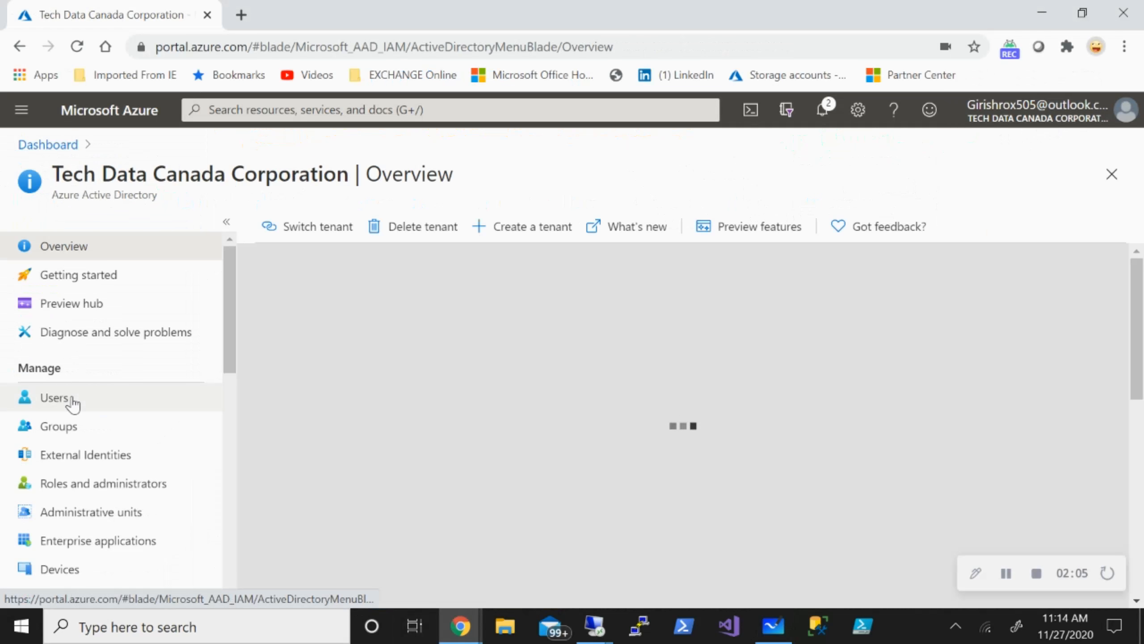
left_click(72, 402)
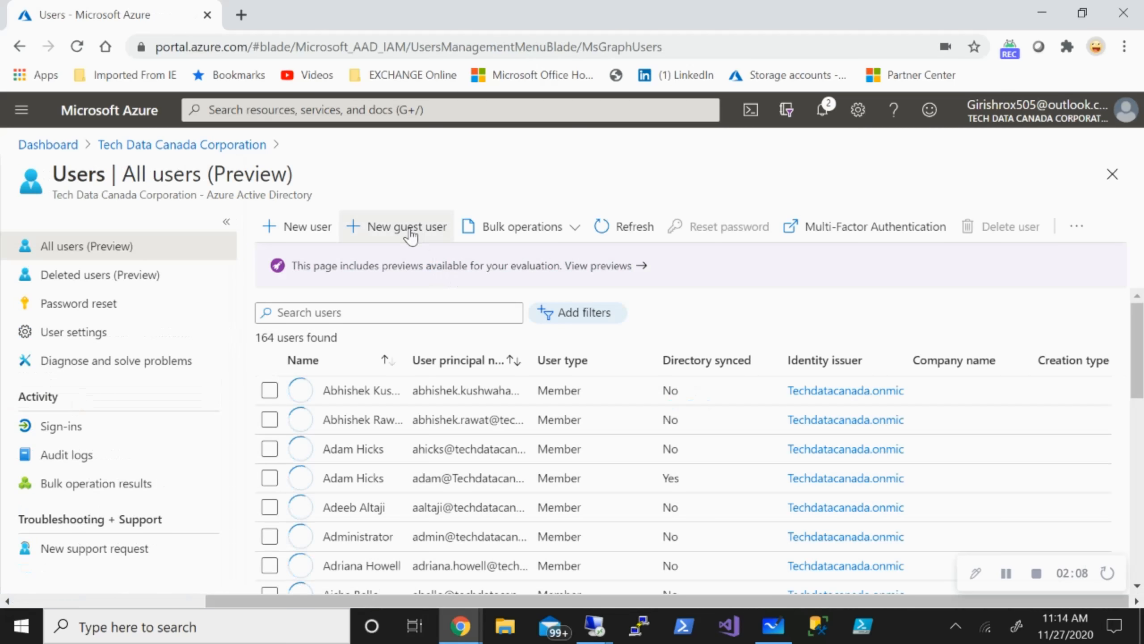
left_click(410, 234)
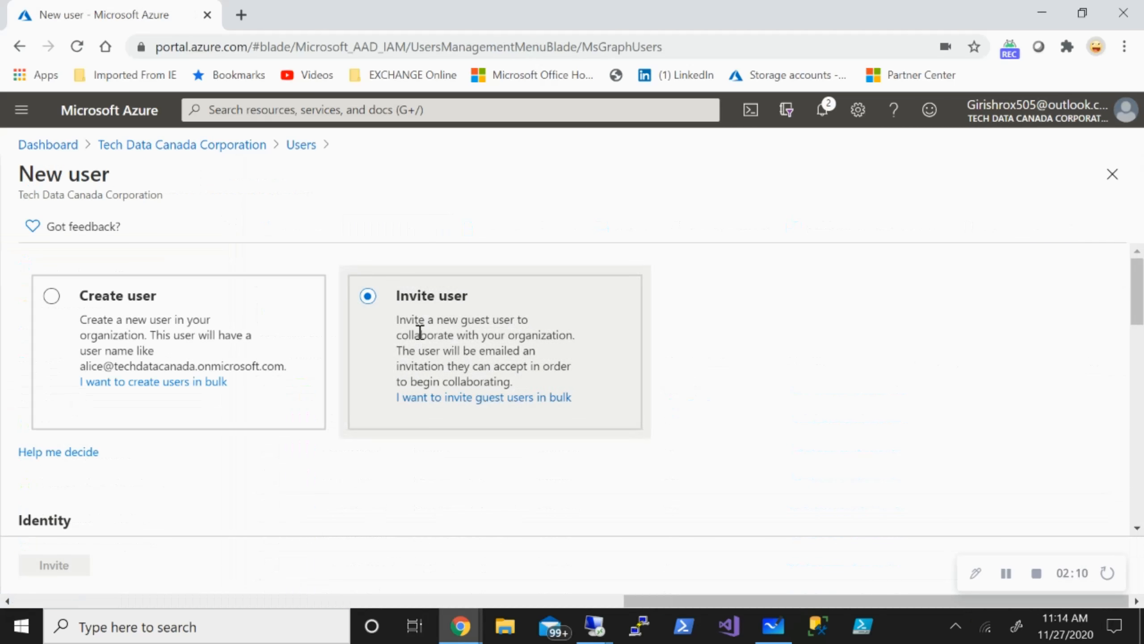
Enter the guest's name and e-mail, then discard the invitation and return to All users.
scroll(429, 319, "down", 5)
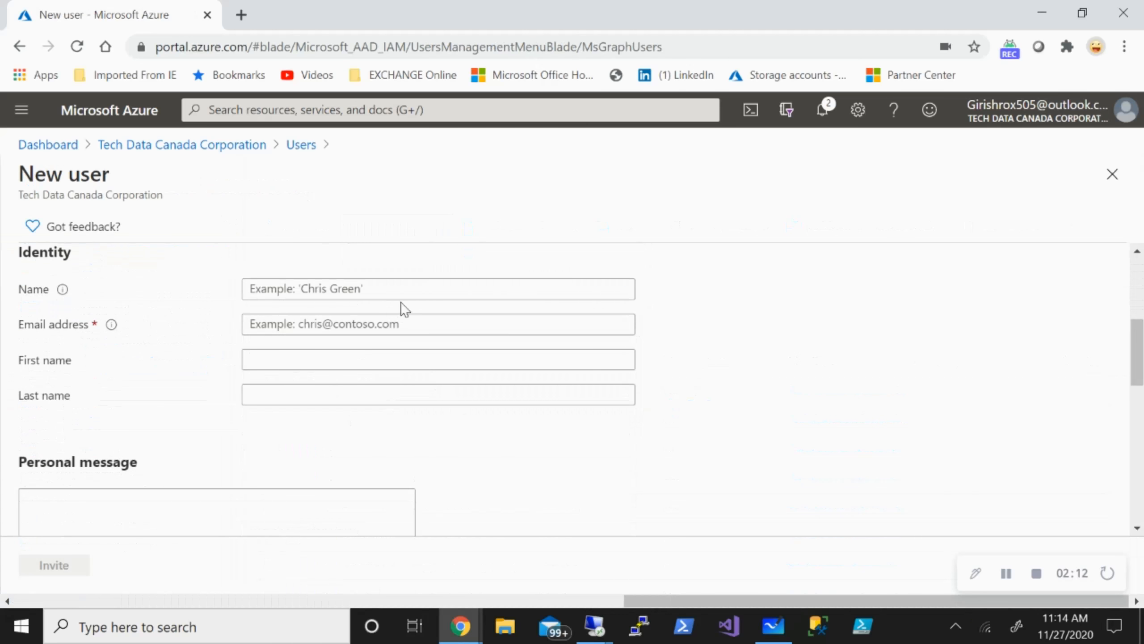
left_click(403, 291)
key("Tab")
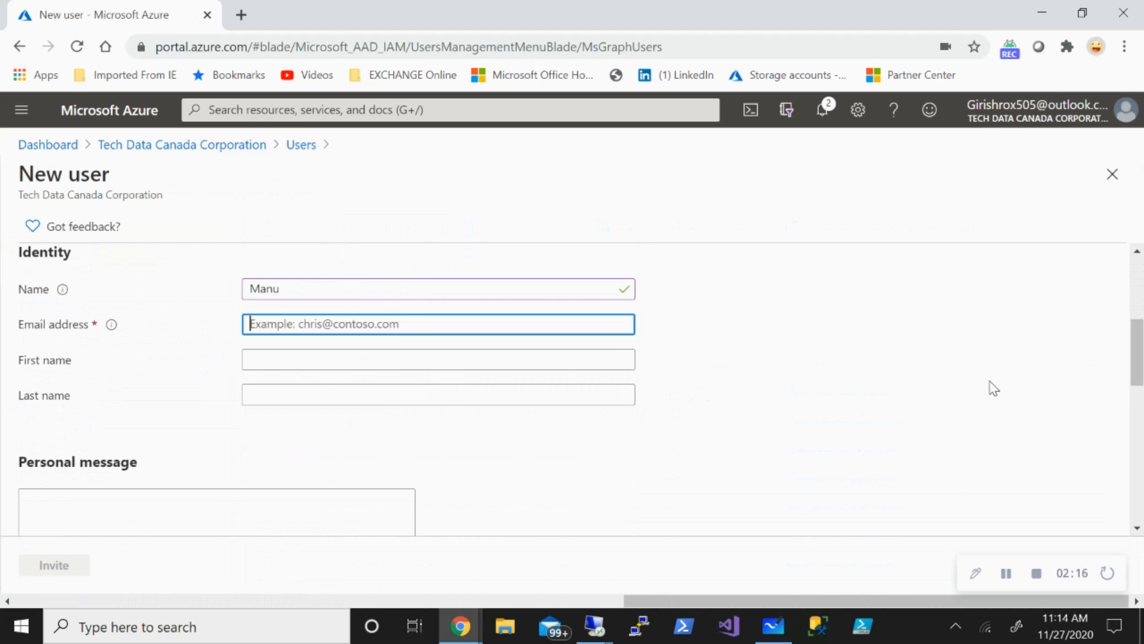
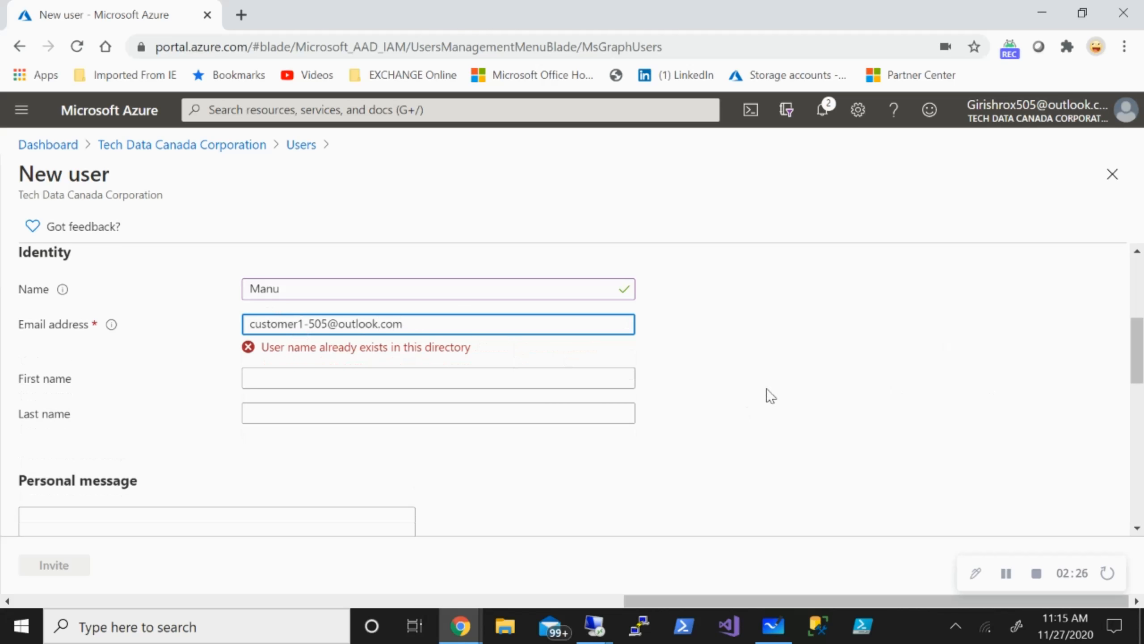
scroll(733, 389, "down", 5)
left_click(136, 270)
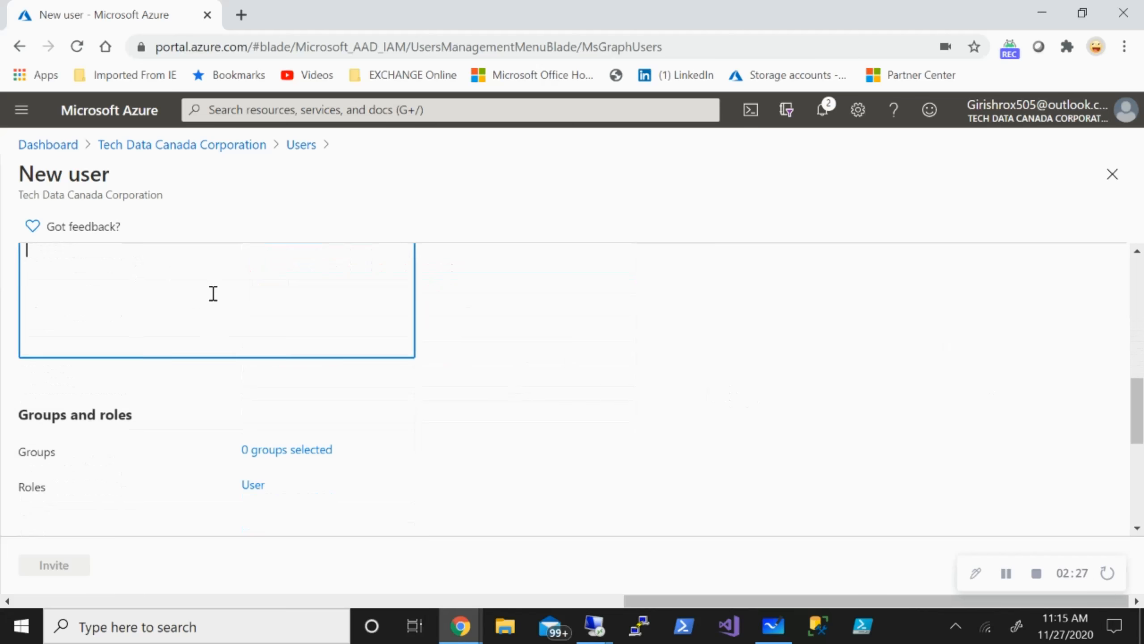
scroll(186, 366, "up", 4)
scroll(206, 438, "down", 2)
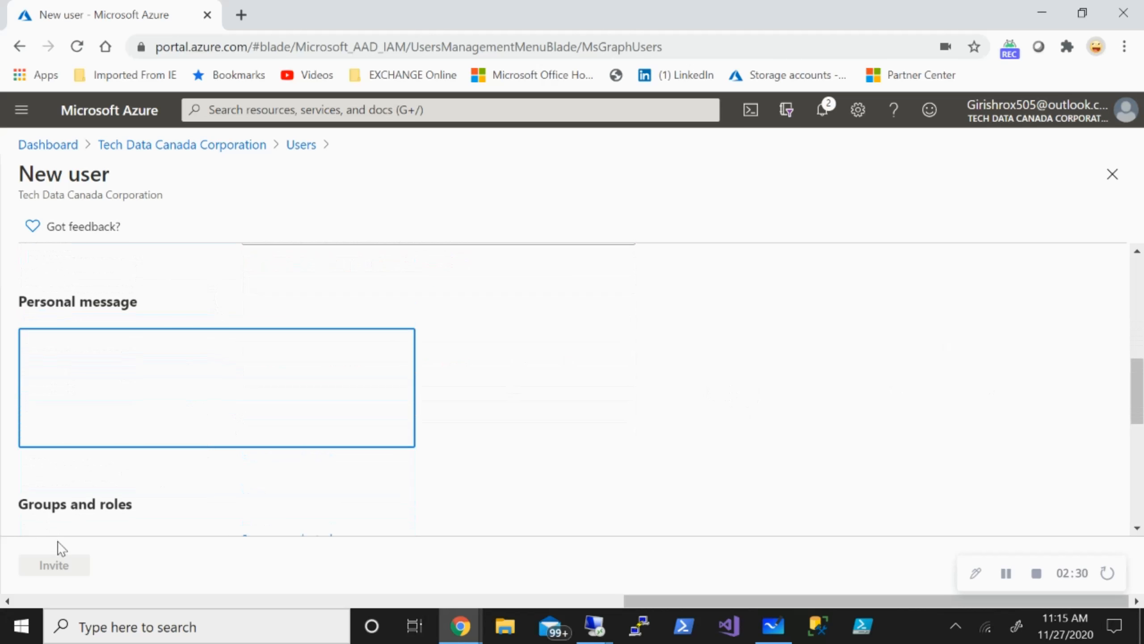
scroll(471, 444, "up", 3)
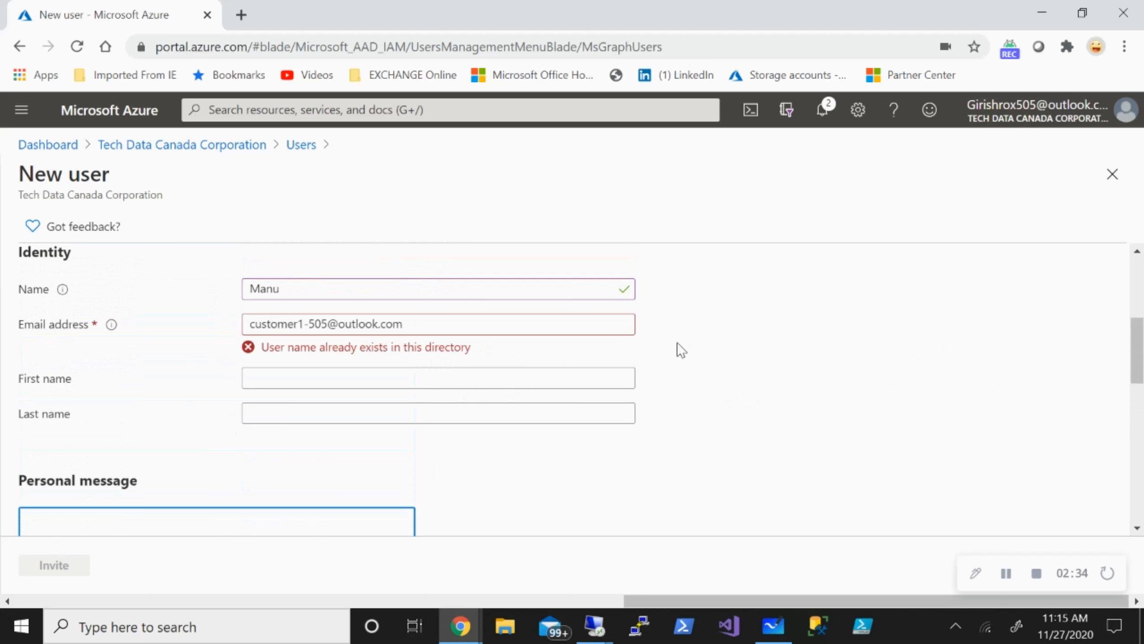
left_click(1112, 174)
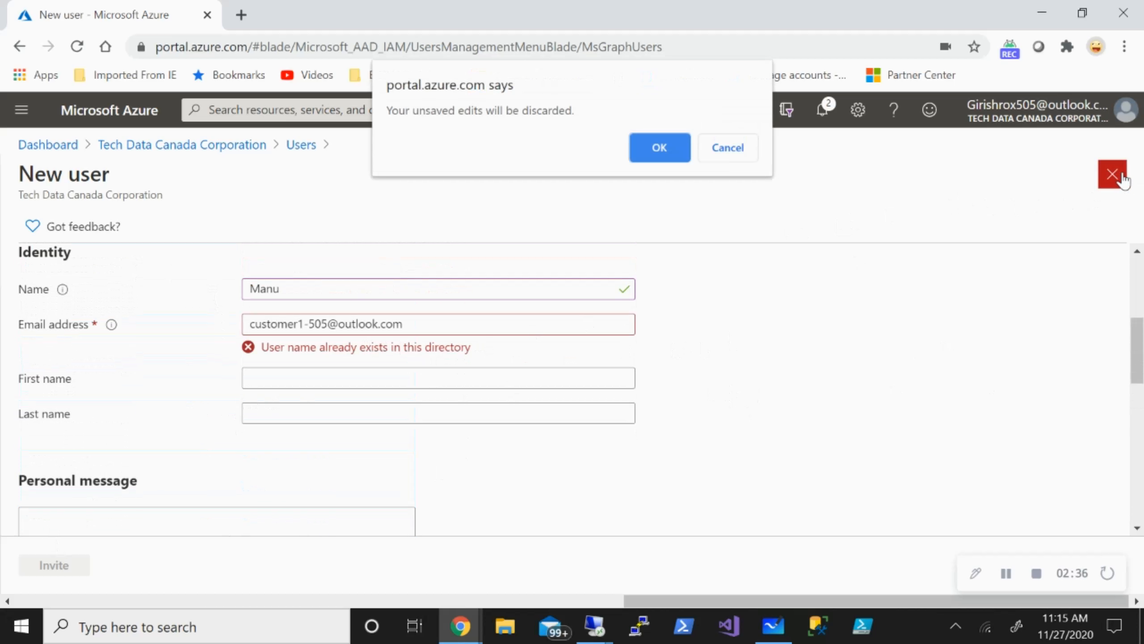
left_click(660, 147)
mouse_move(464, 632)
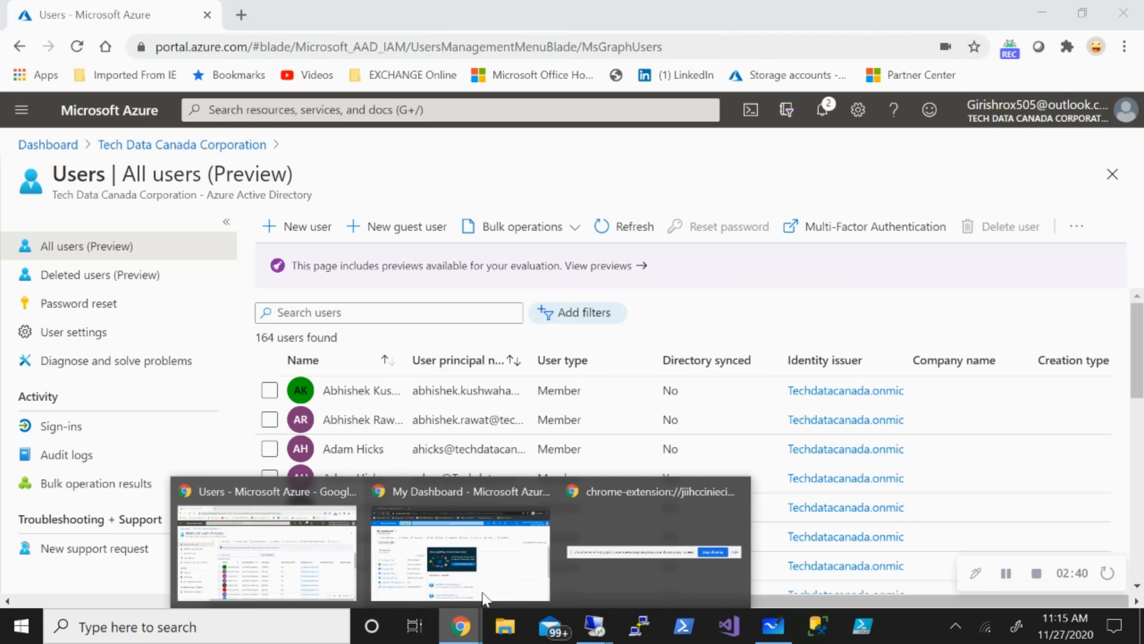
left_click(483, 598)
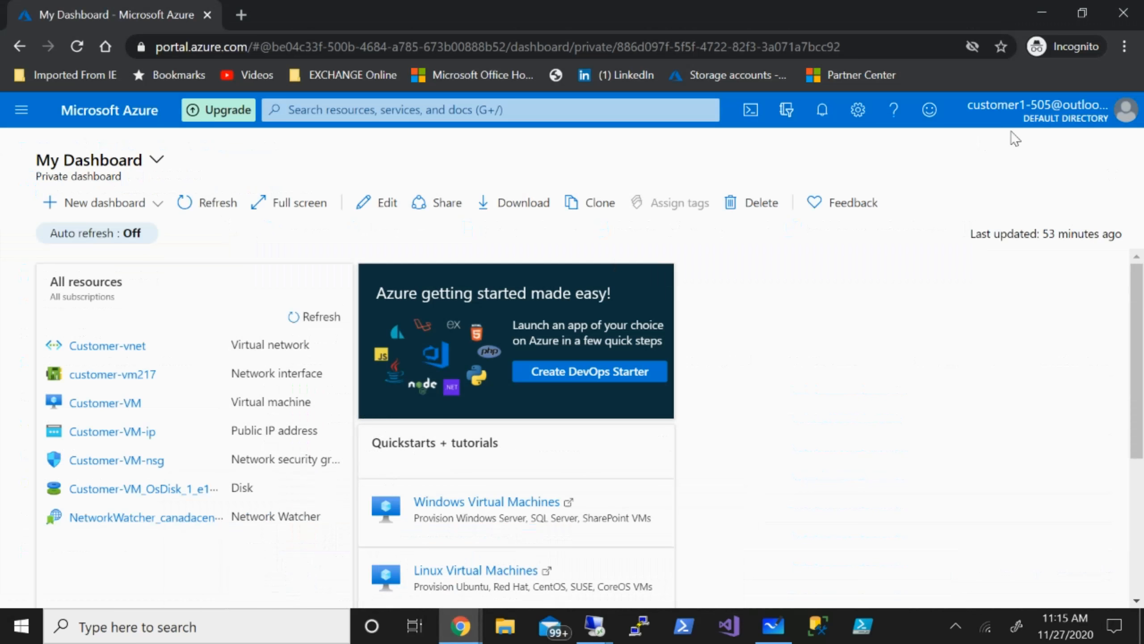
left_click(14, 116)
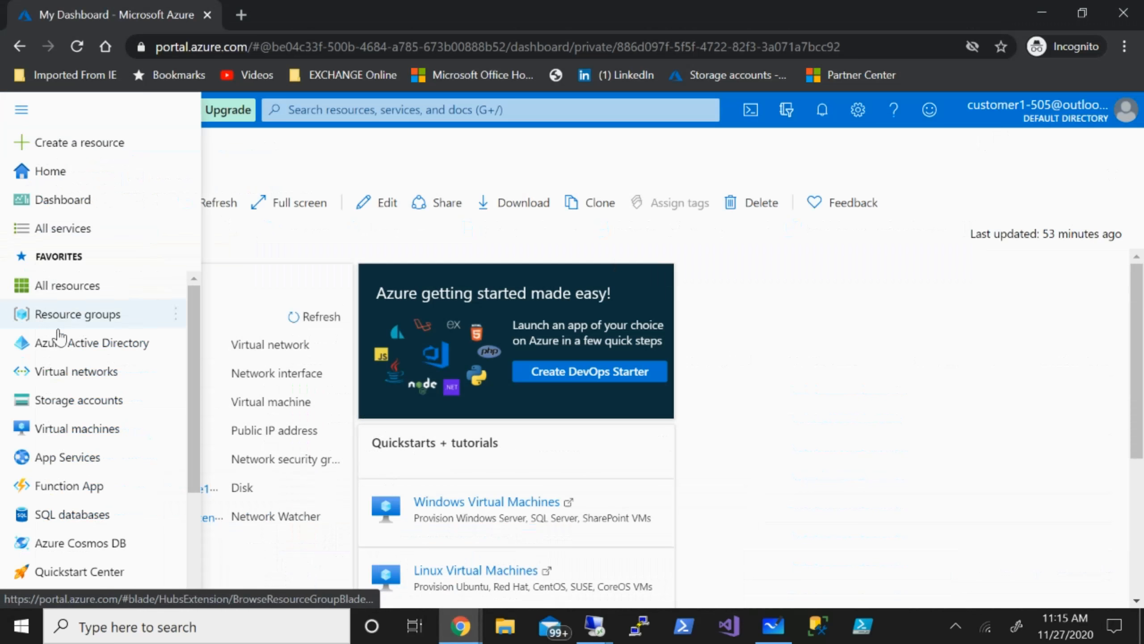
left_click(67, 342)
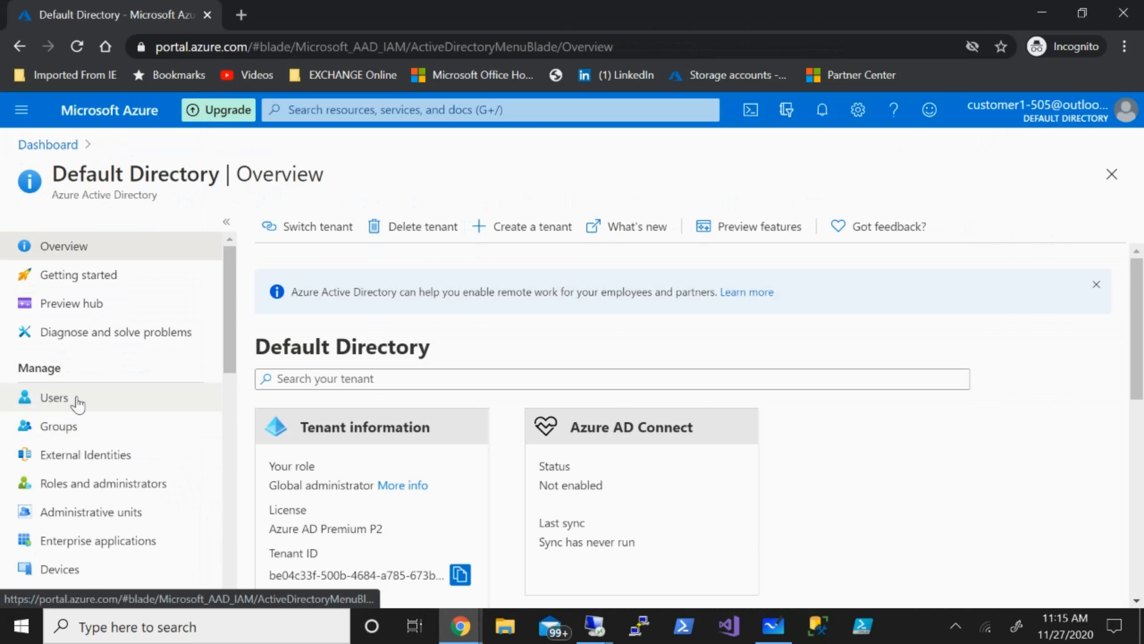
left_click(76, 398)
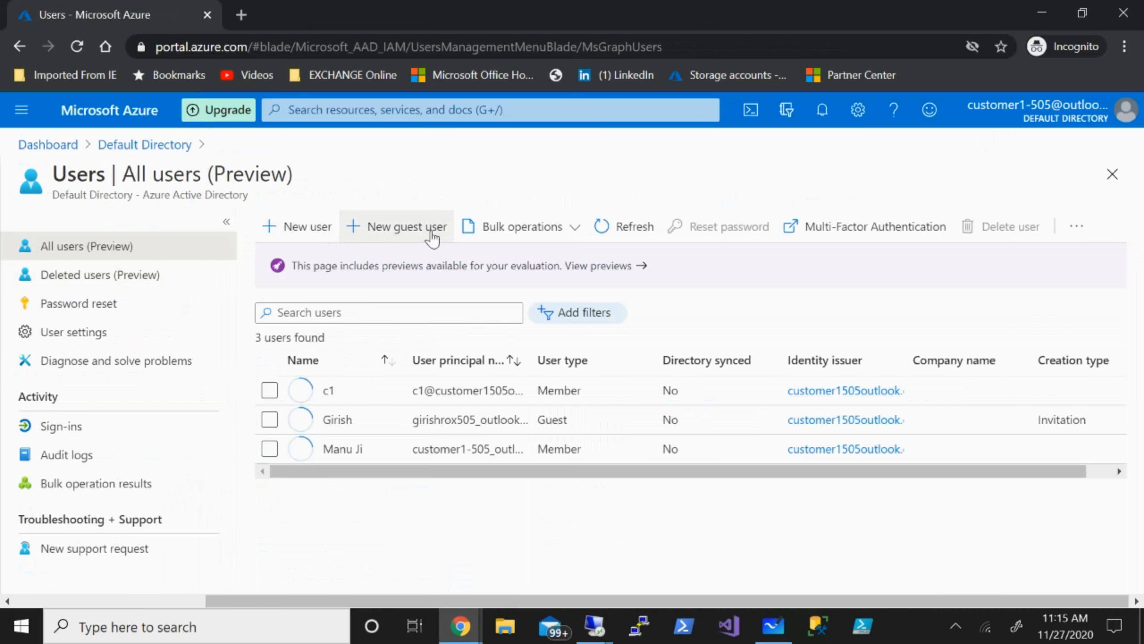
left_click(432, 227)
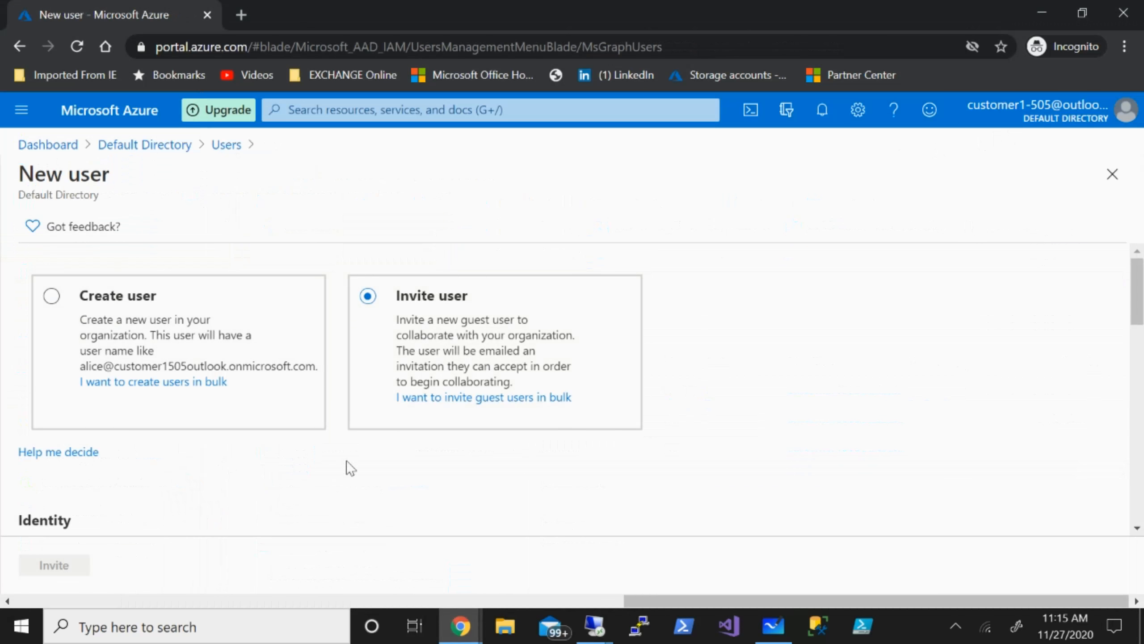
scroll(351, 469, "down", 5)
left_click(390, 291)
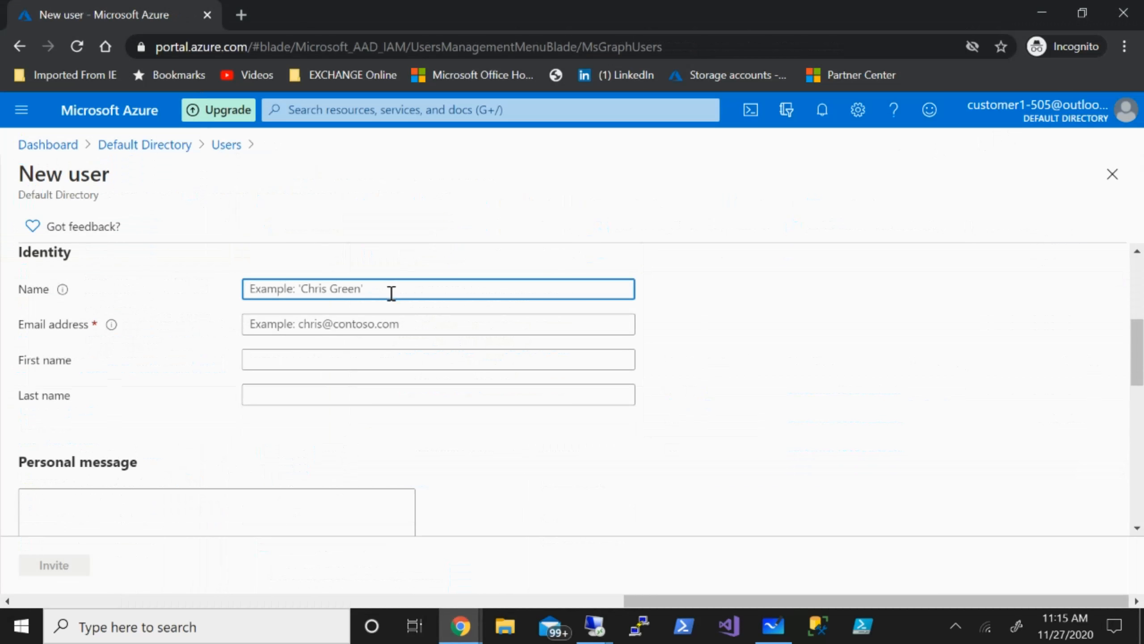
key("Tab")
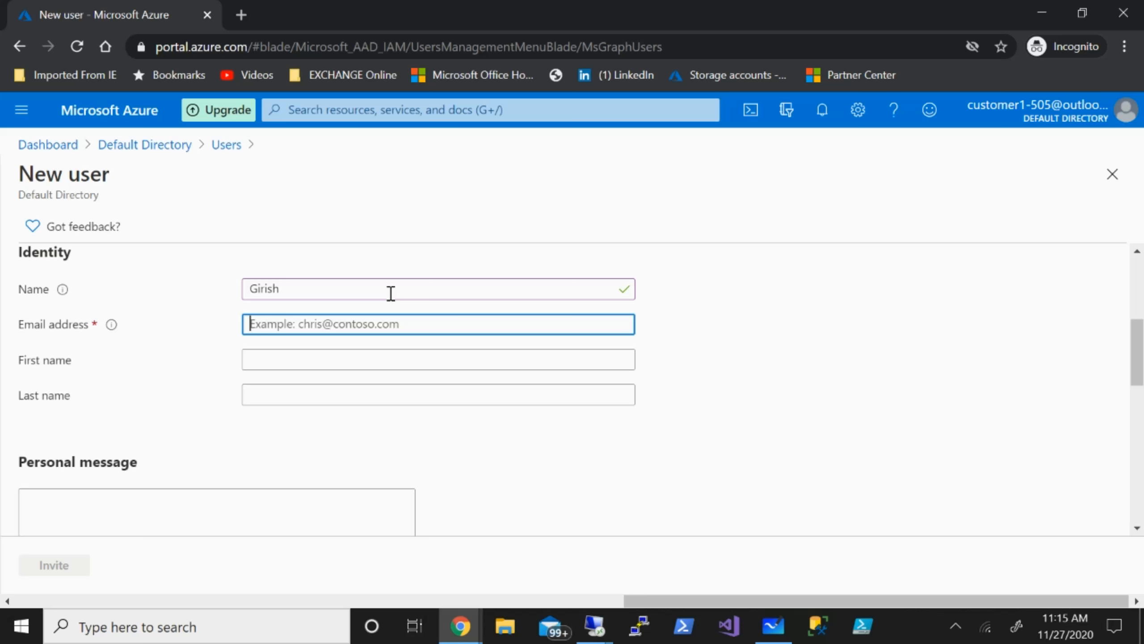
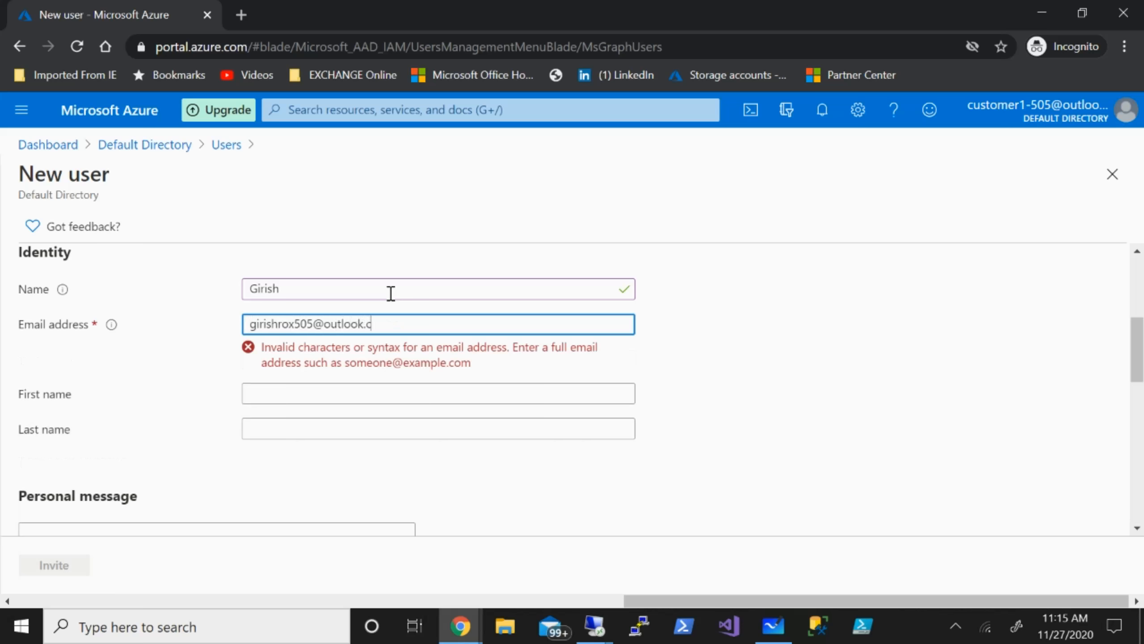
scroll(398, 311, "down", 5)
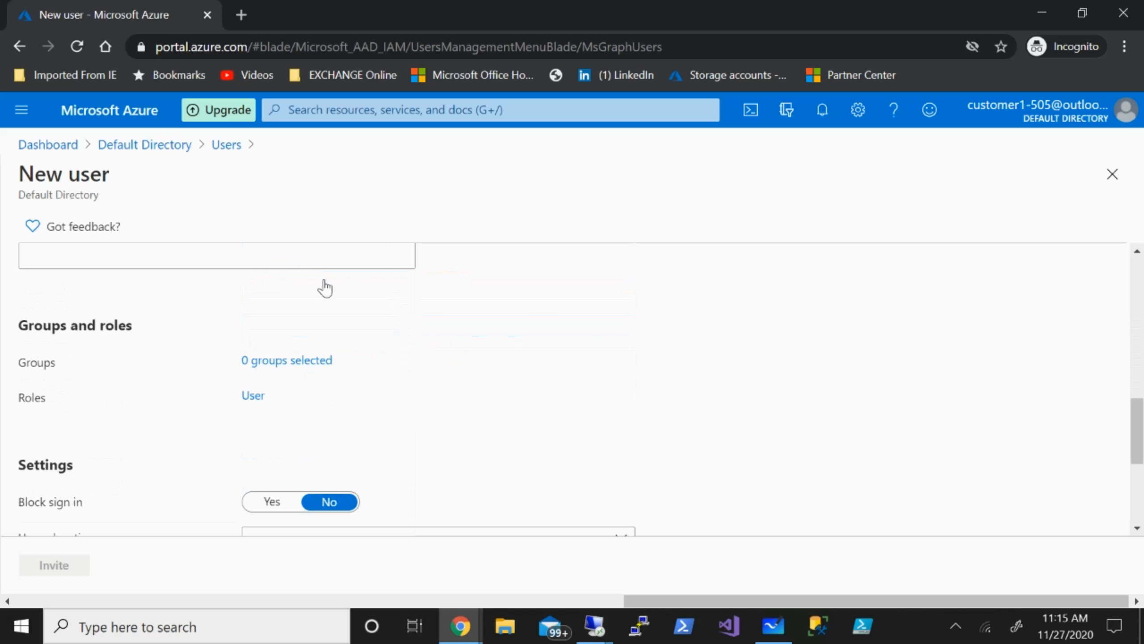
left_click(1112, 177)
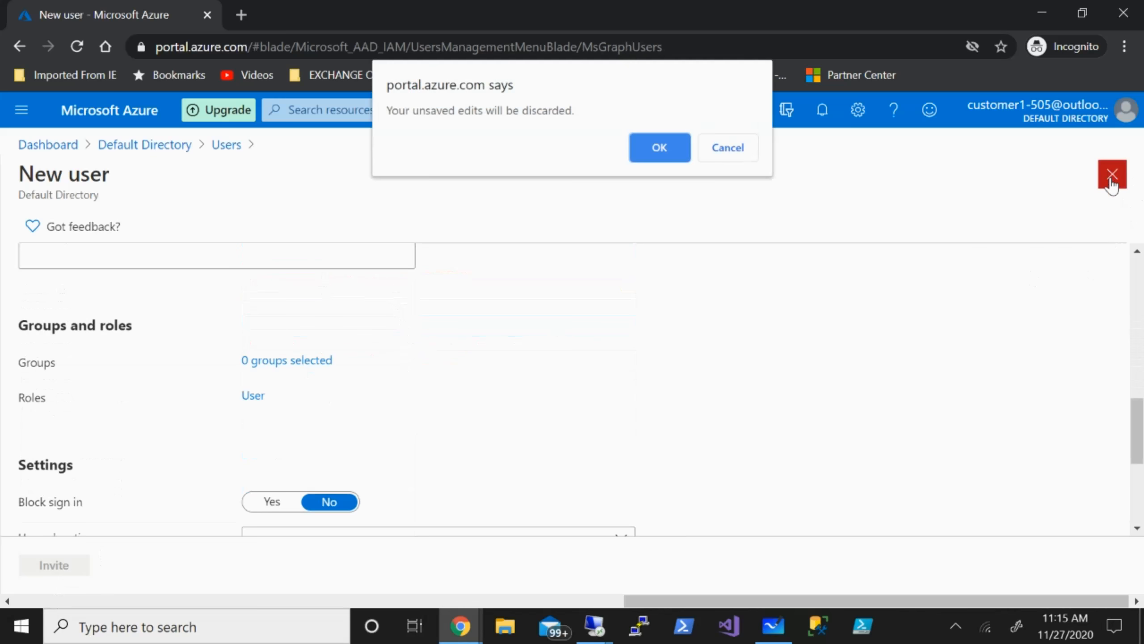
left_click(680, 148)
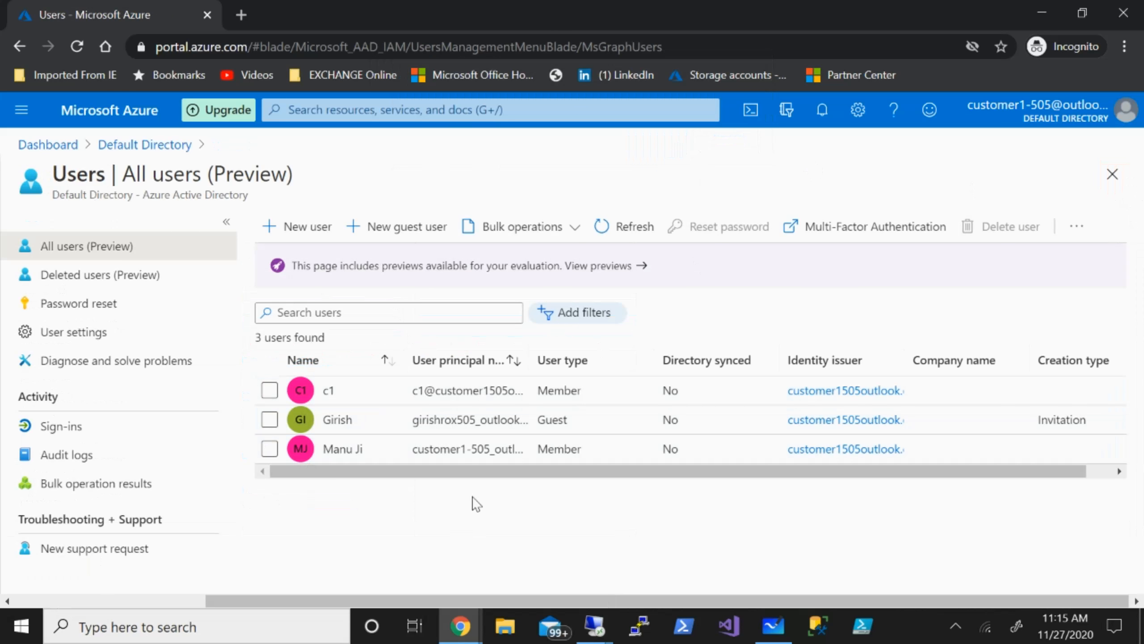
left_click(779, 628)
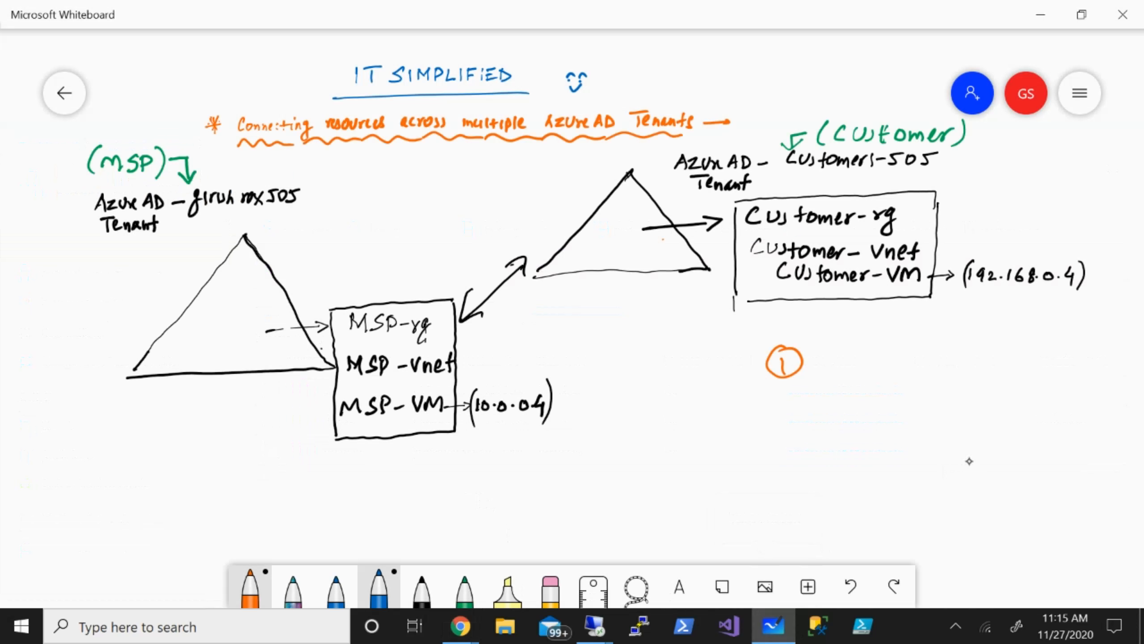
Write an orange circled '2' under the circled 1, then return to the Azure users list.
left_click_drag(788, 420, 798, 415)
mouse_move(800, 391)
left_mouse_down()
mouse_move(759, 409)
mouse_move(803, 395)
left_mouse_up()
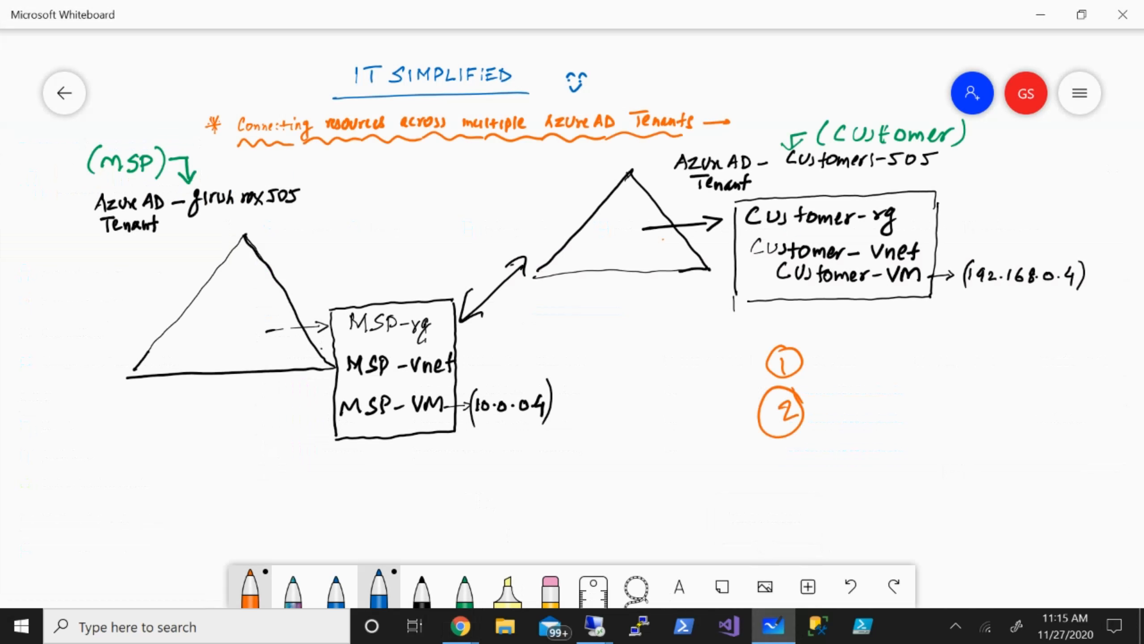
mouse_move(461, 627)
left_click(314, 581)
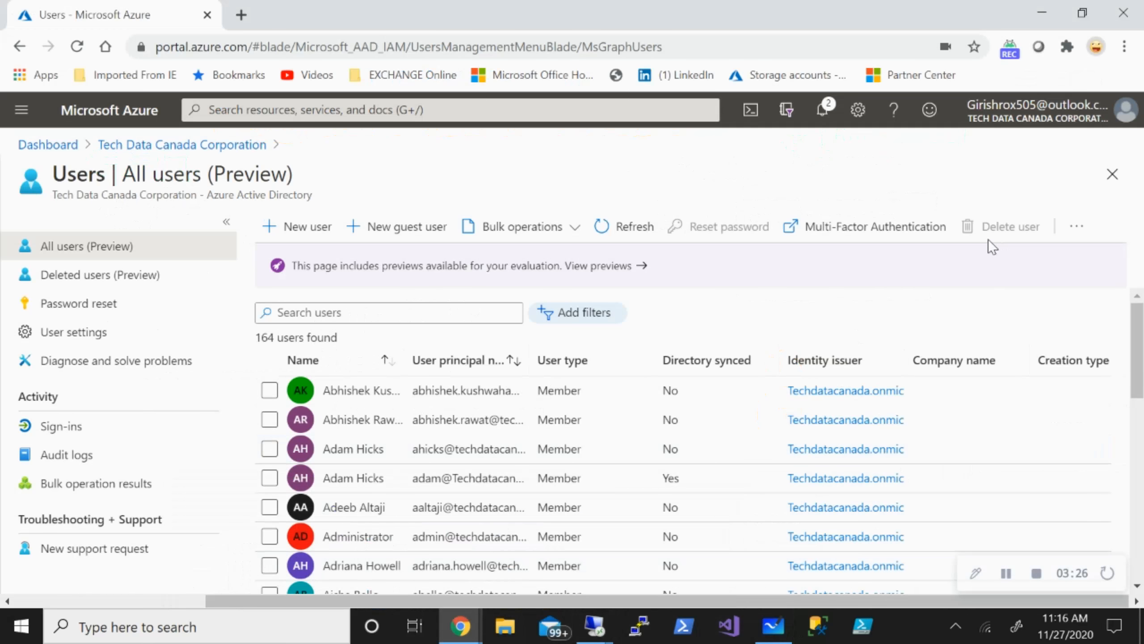
Open MSP-rg's Access control (IAM) from Resource groups and choose Add role assignment.
left_click(1112, 178)
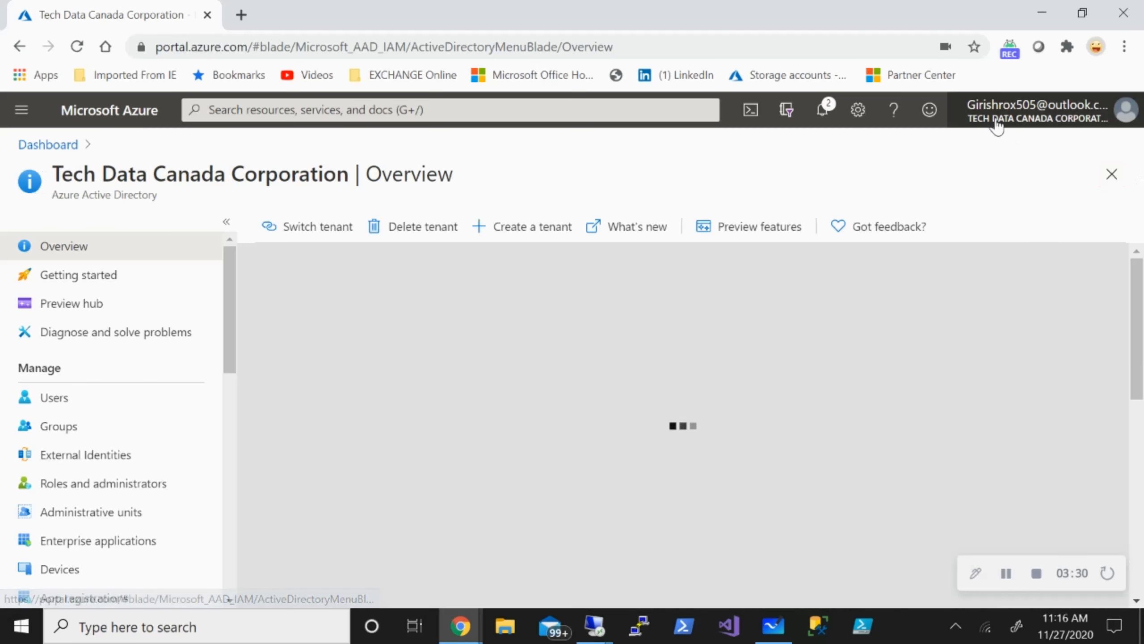
left_click(523, 110)
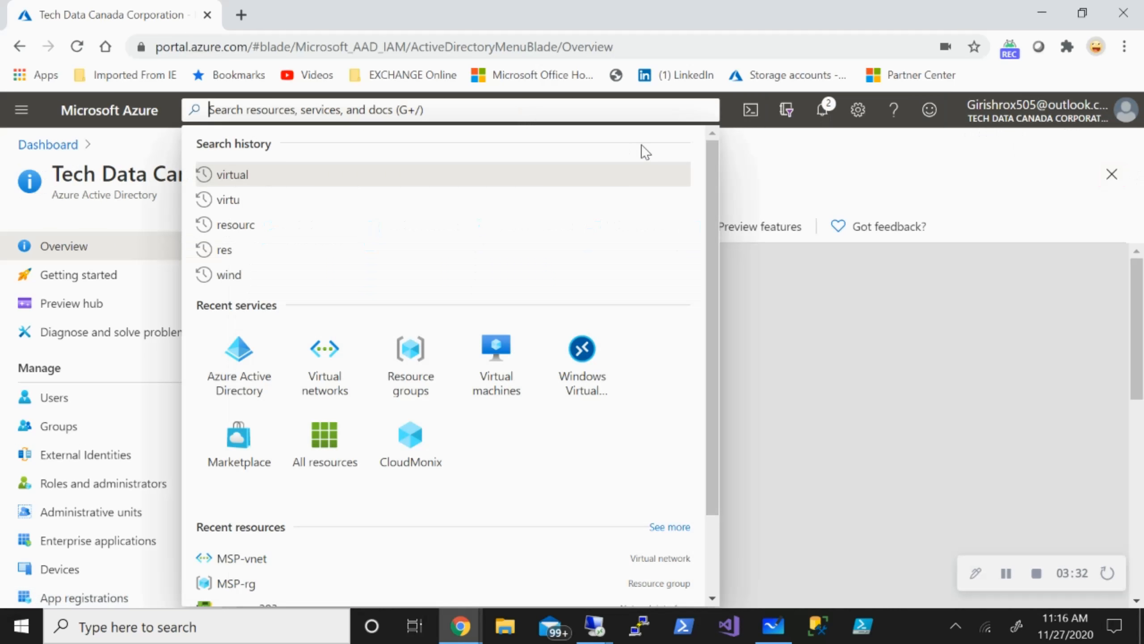
type("reso")
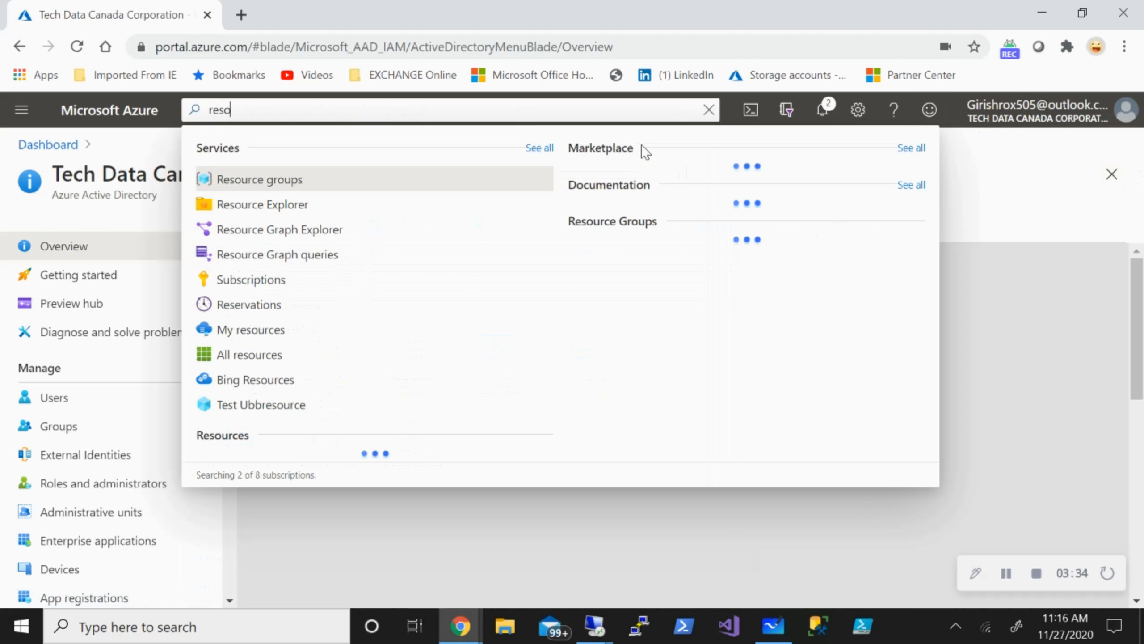
left_click(255, 180)
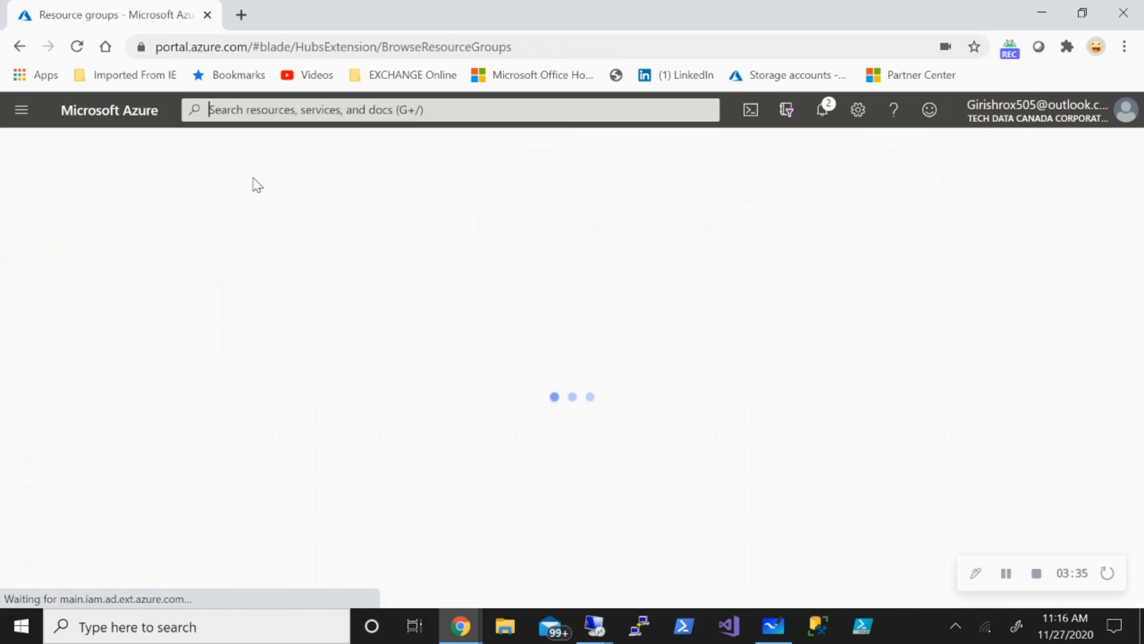
scroll(135, 473, "down", 3)
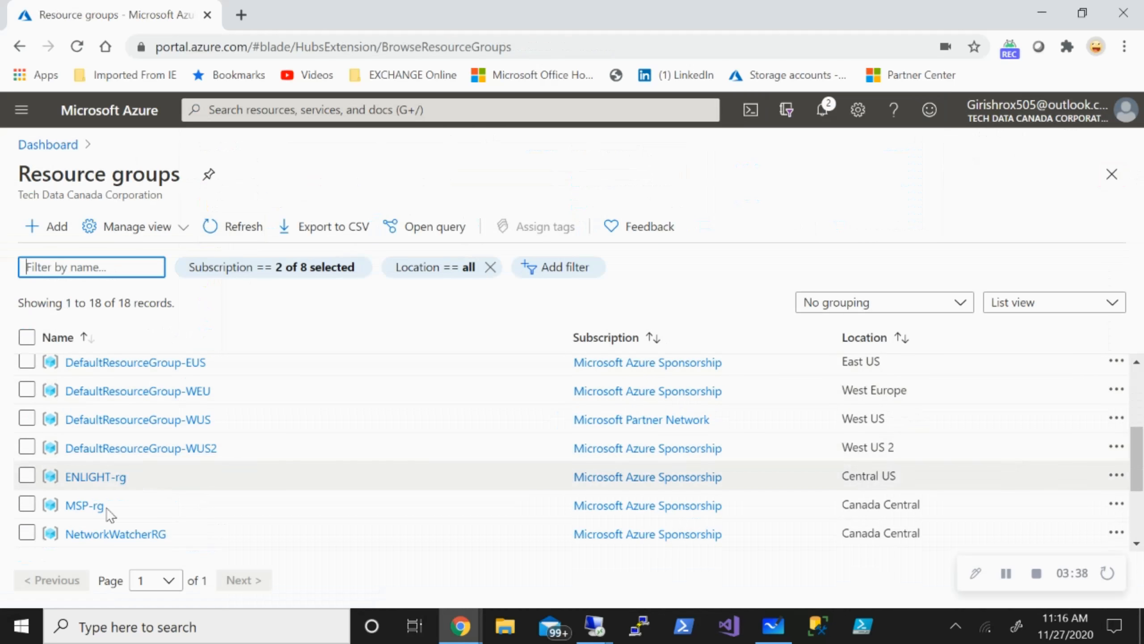
left_click(83, 505)
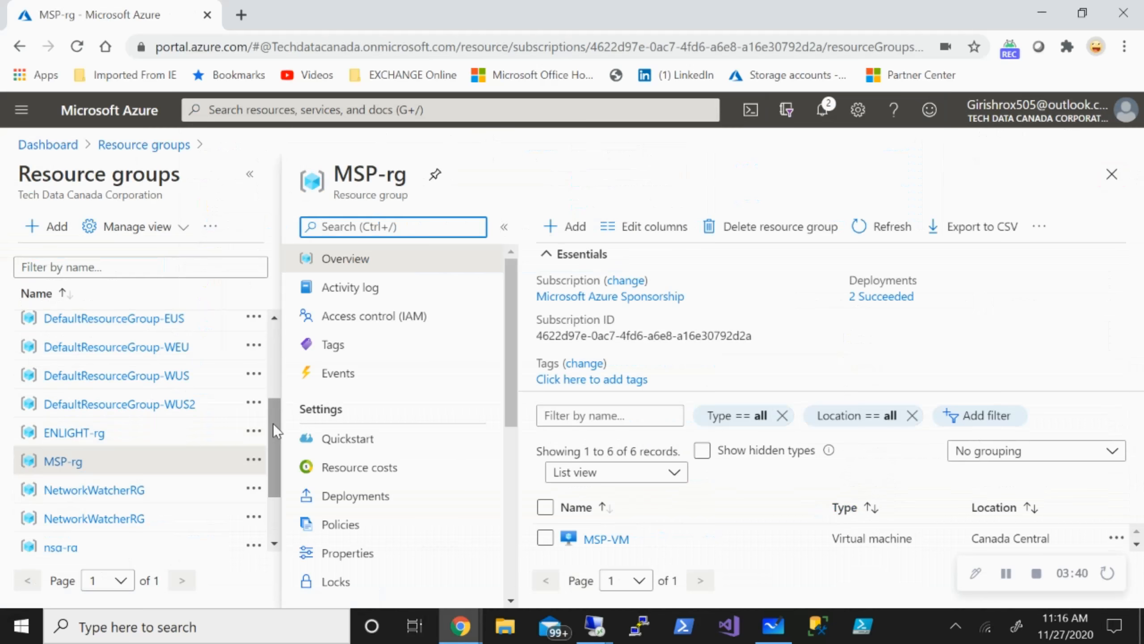
left_click(369, 321)
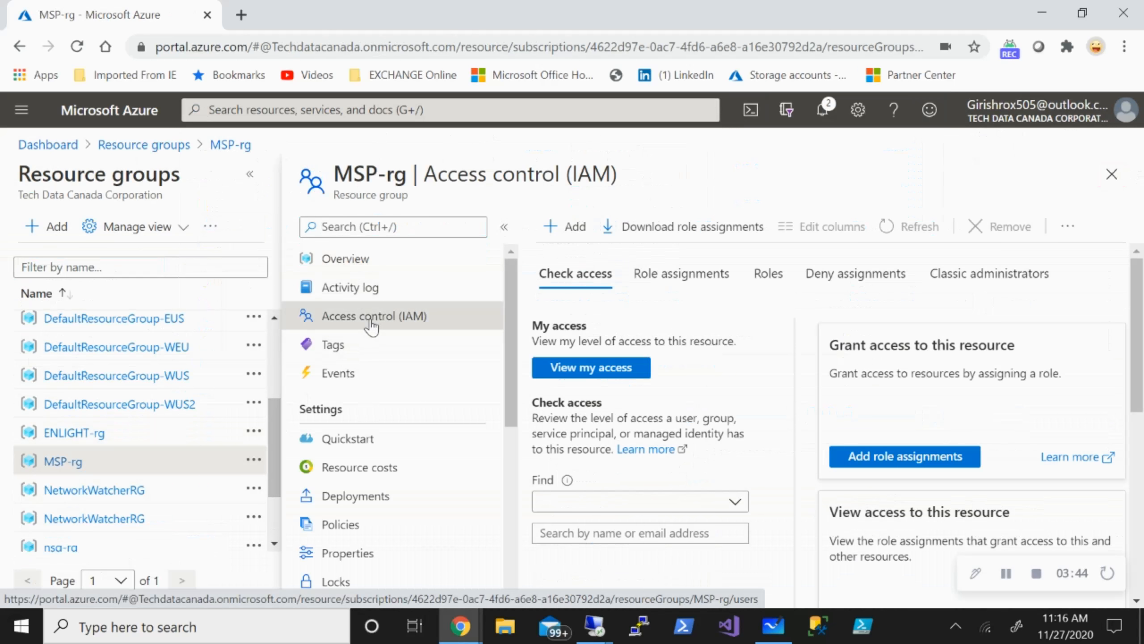
left_click(568, 227)
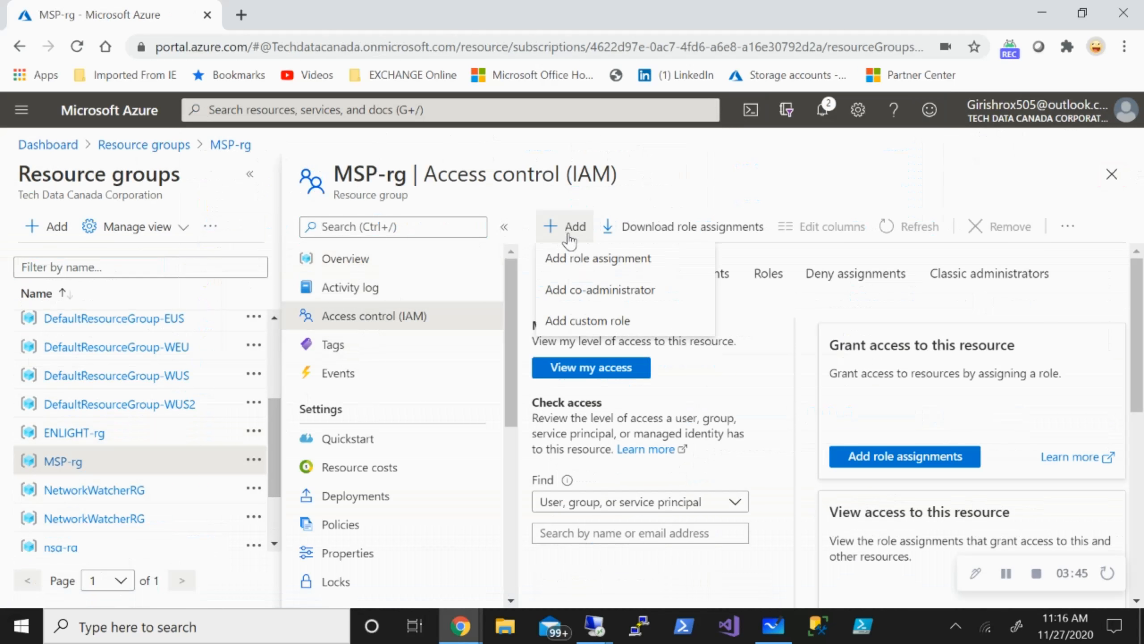
left_click(572, 264)
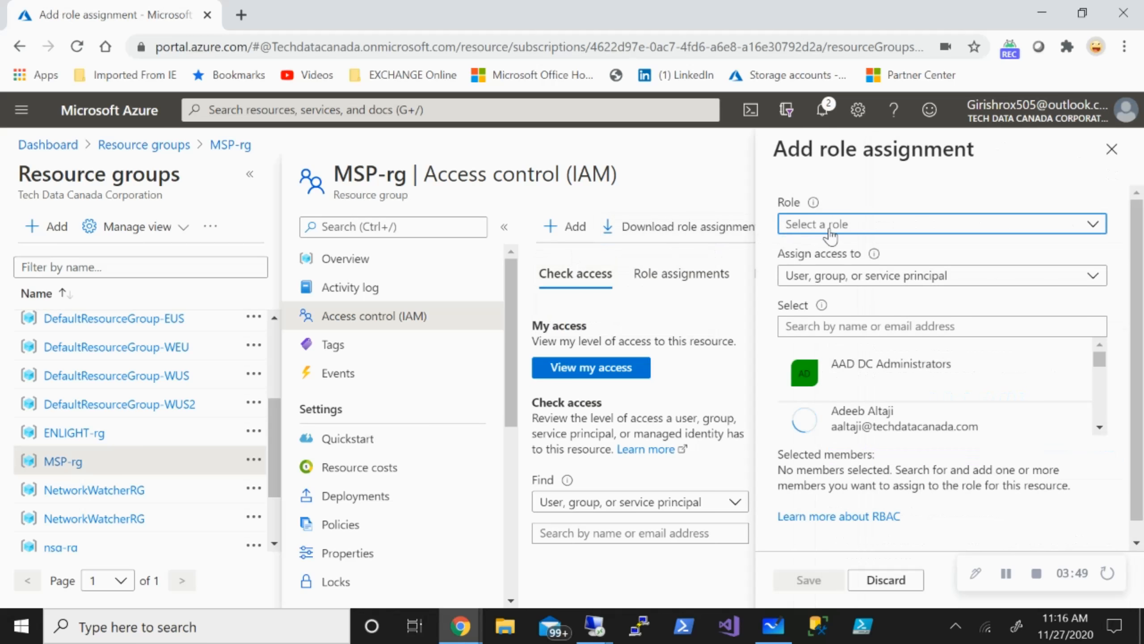
Assign Network Contributor on MSP-rg to the customer tenant's guest user, save, and close IAM.
left_click(831, 236)
type("network")
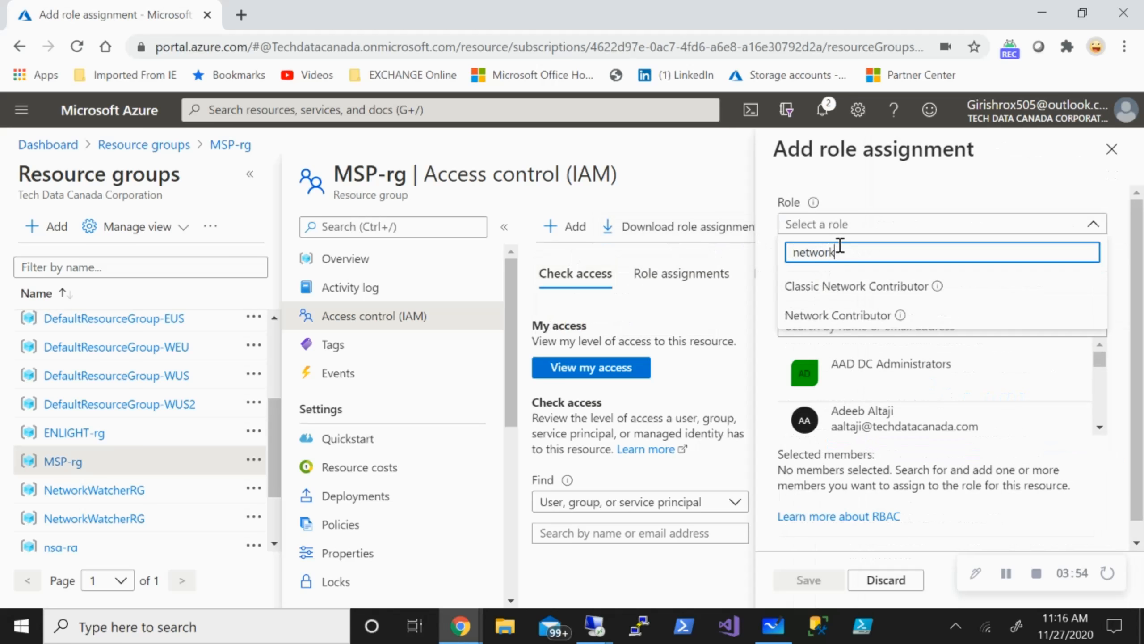
left_click(838, 315)
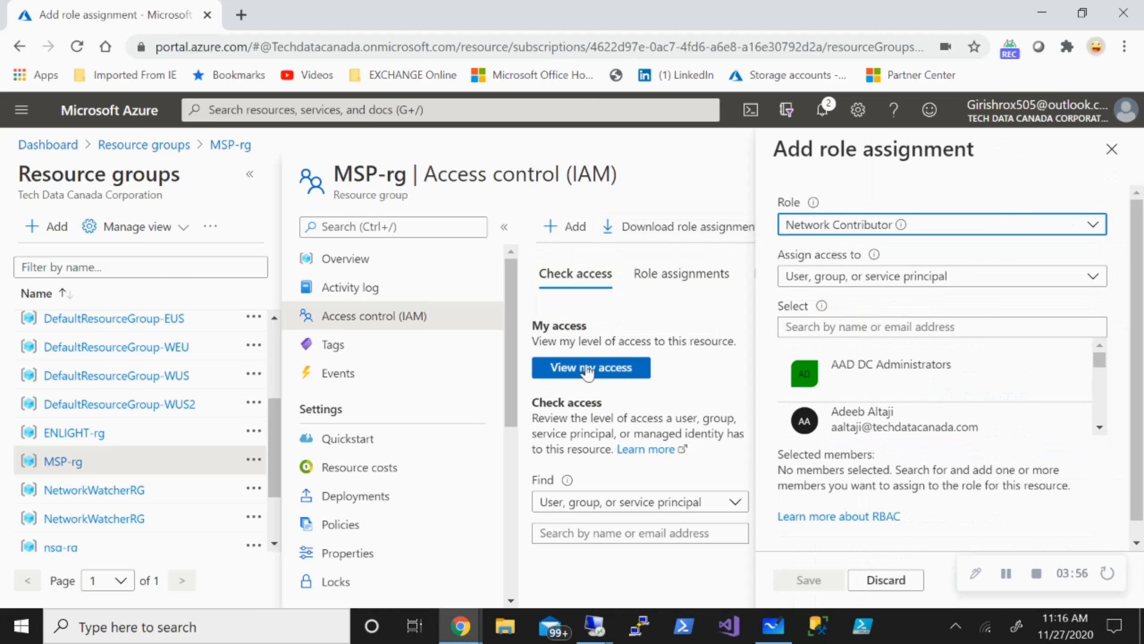
left_click(883, 323)
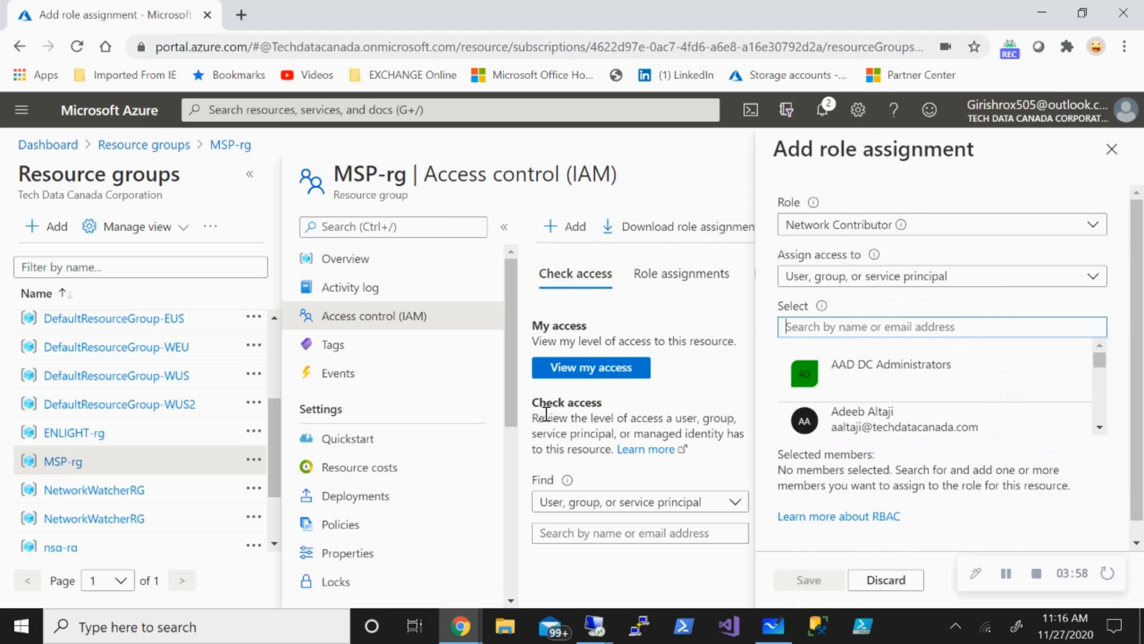
type("manu")
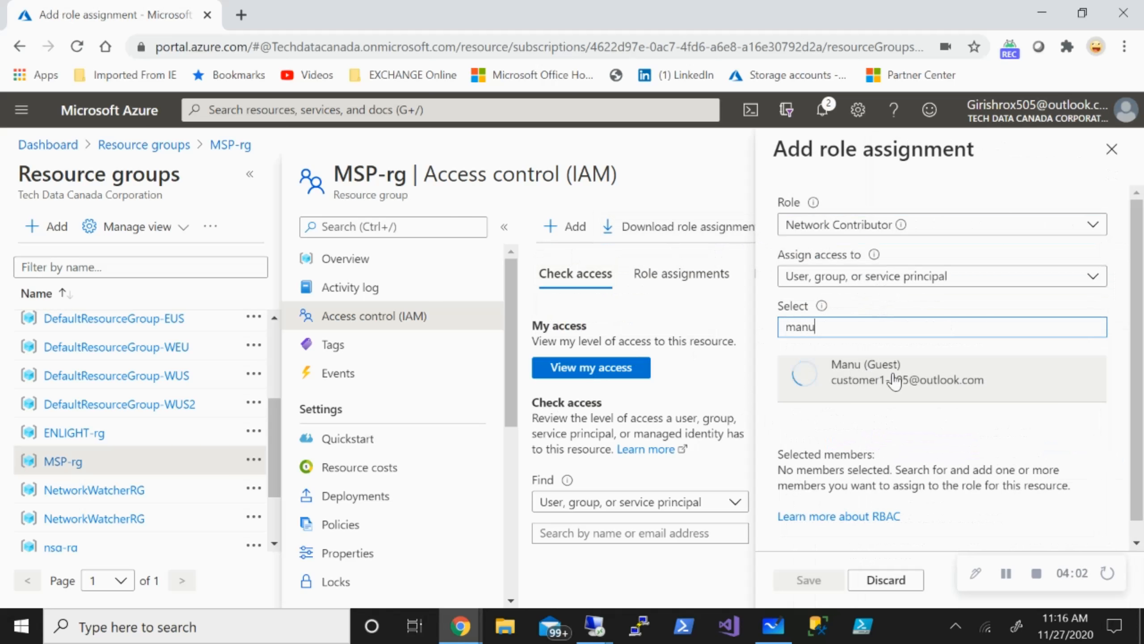
left_click(874, 380)
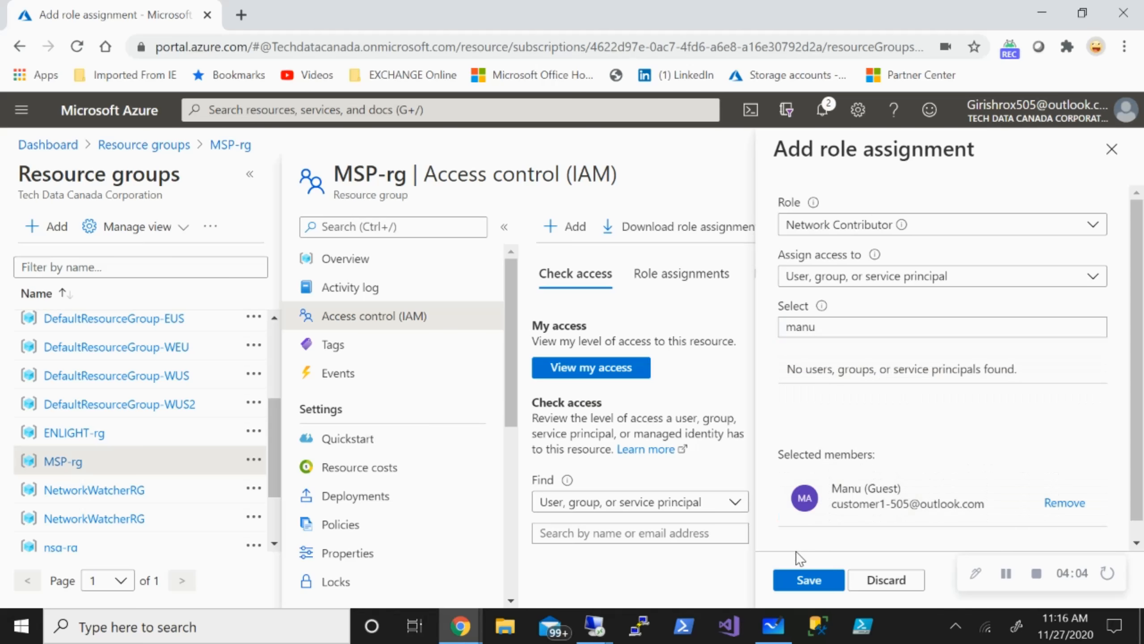
left_click(1112, 149)
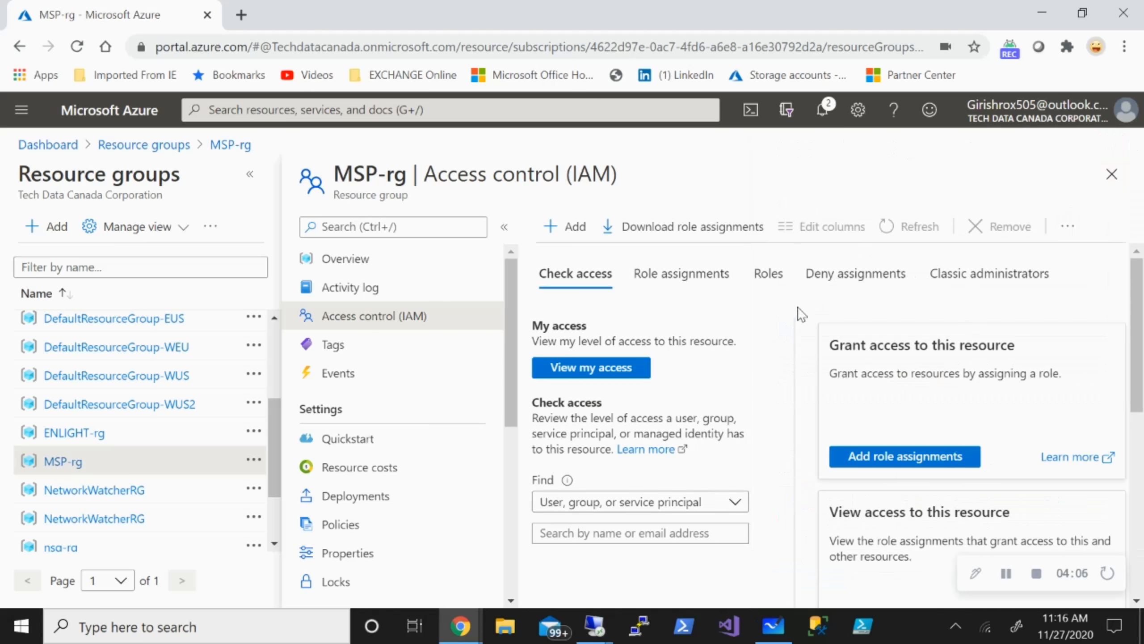
left_click(1112, 174)
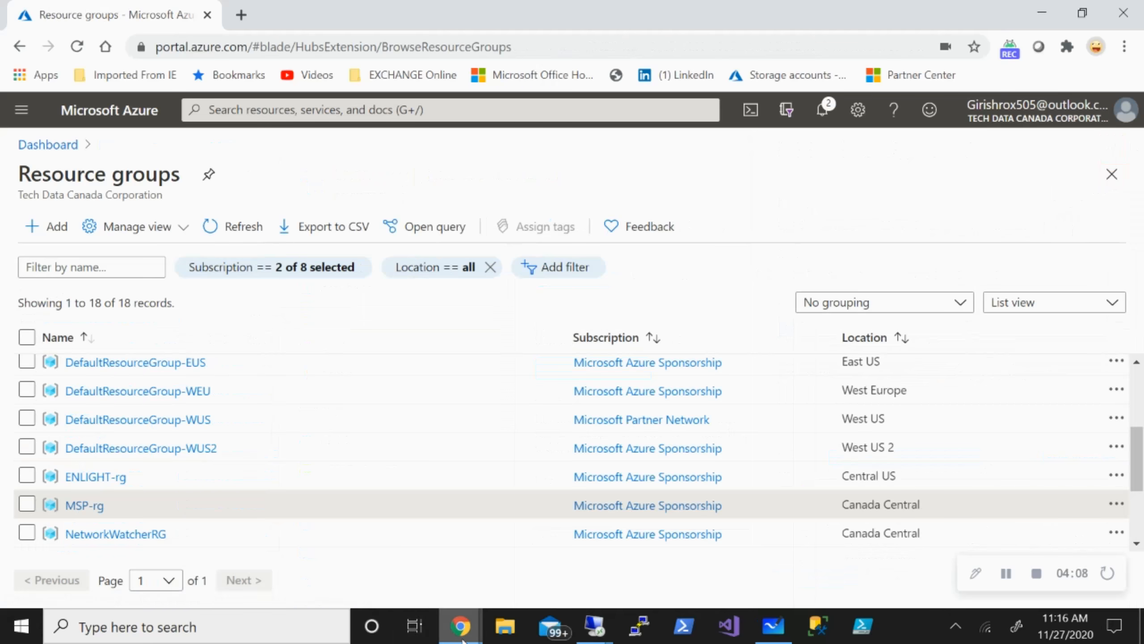
In the customer tenant, open Customer-rg's Access control (IAM) and choose Add role assignment.
mouse_move(460, 626)
left_click(518, 558)
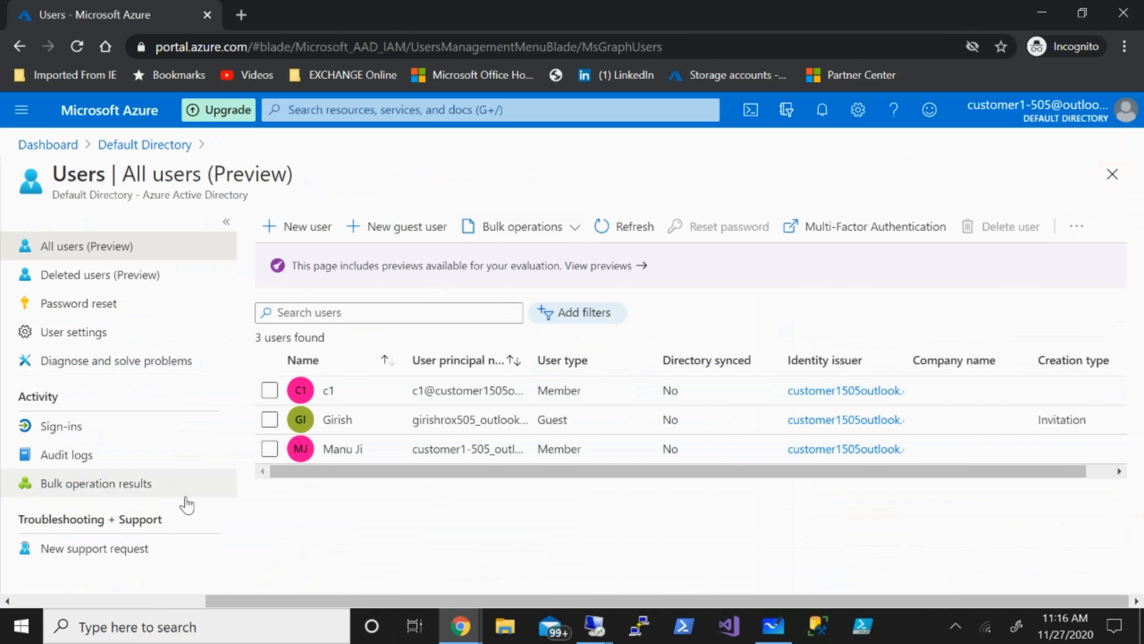
left_click(500, 112)
type("c")
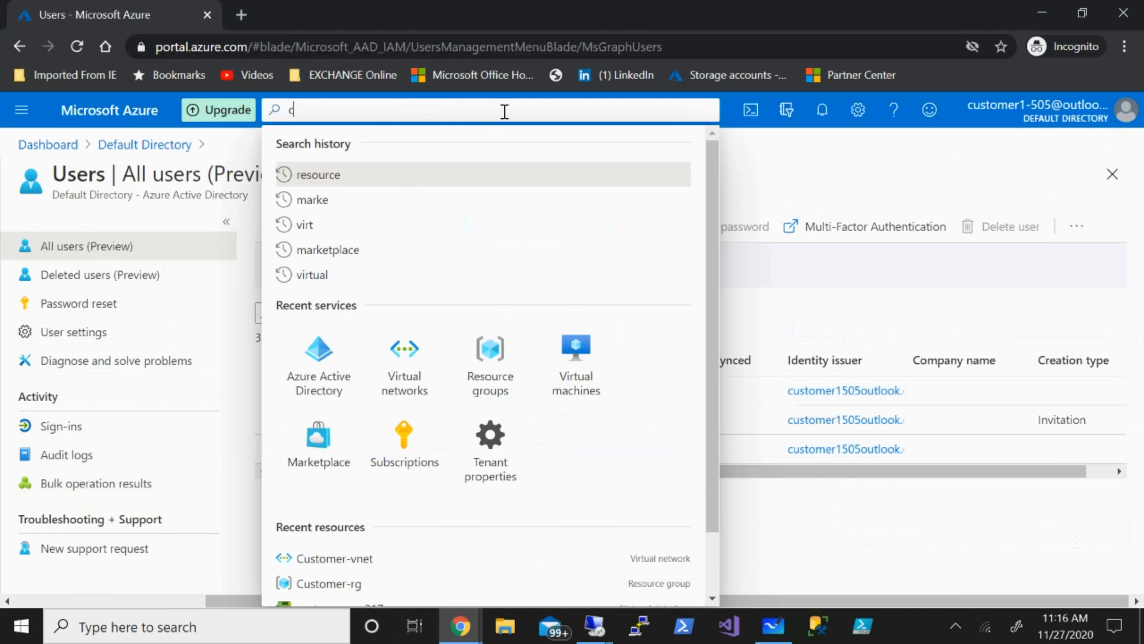
type("ustomer")
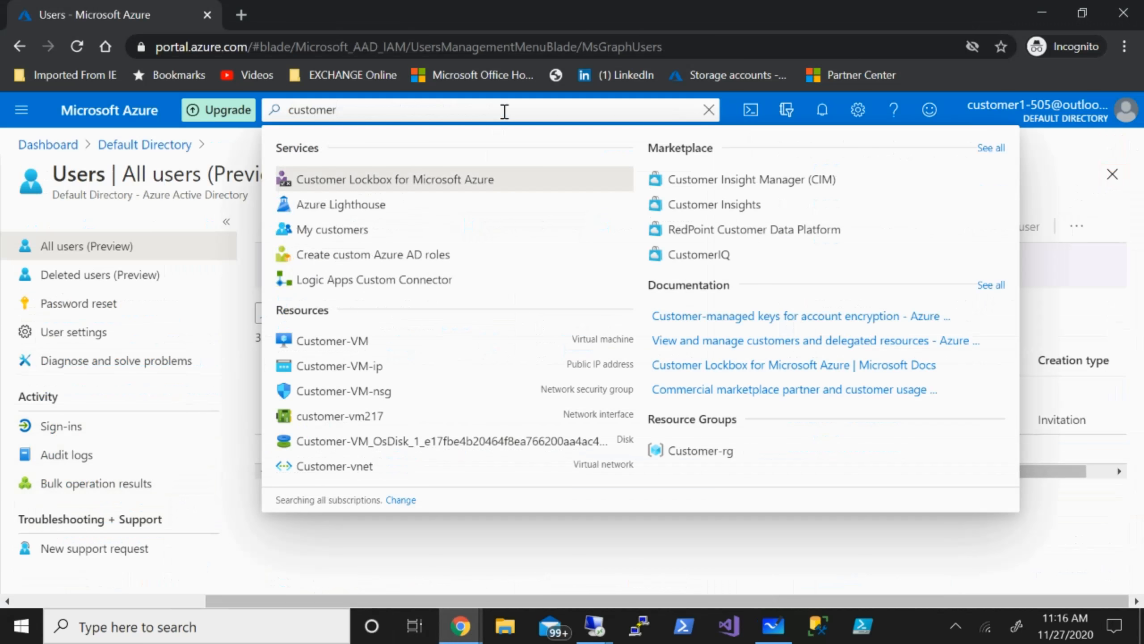
key("BackSpace")
key("BackSpace")
key("BackSpace")
key("BackSpace")
key("BackSpace")
key("BackSpace")
key("BackSpace")
key("BackSpace")
type("resou")
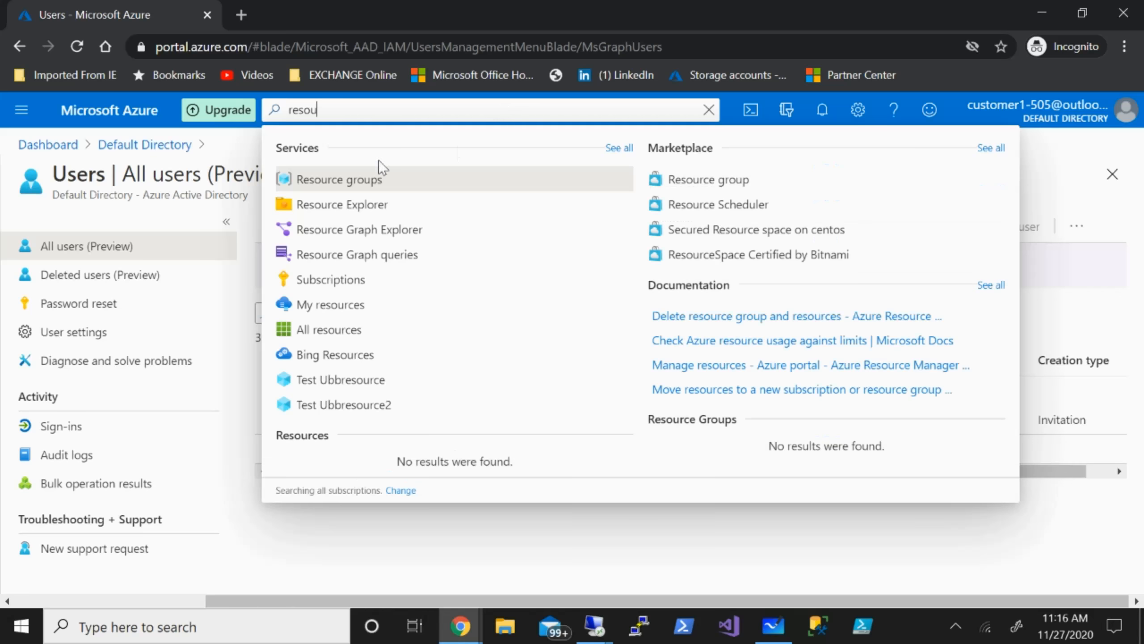
left_click(356, 181)
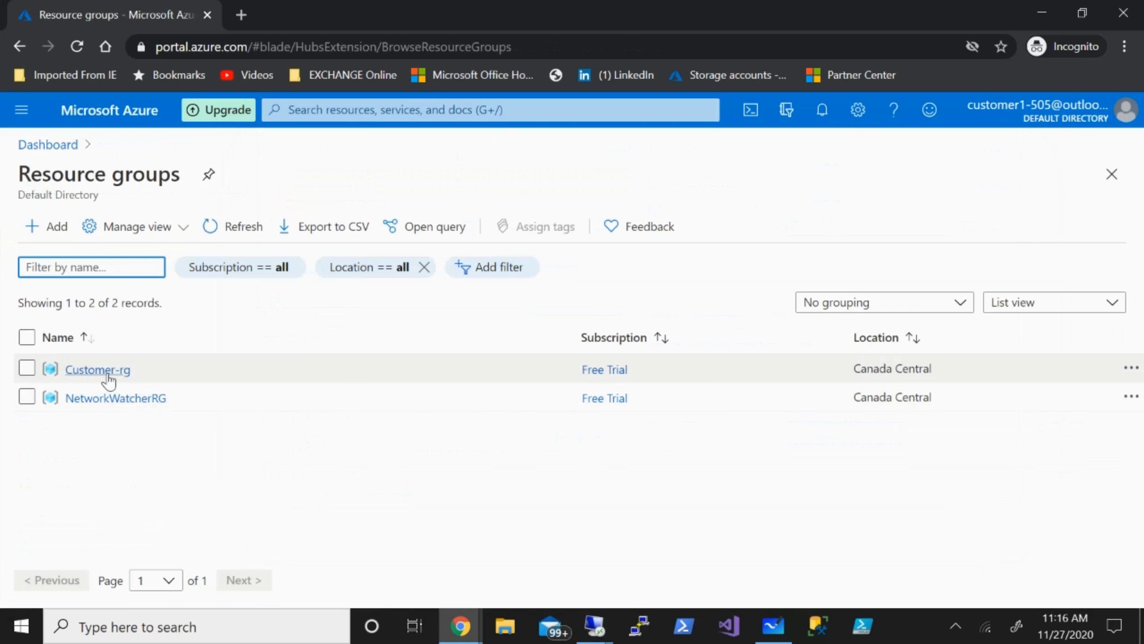
left_click(98, 369)
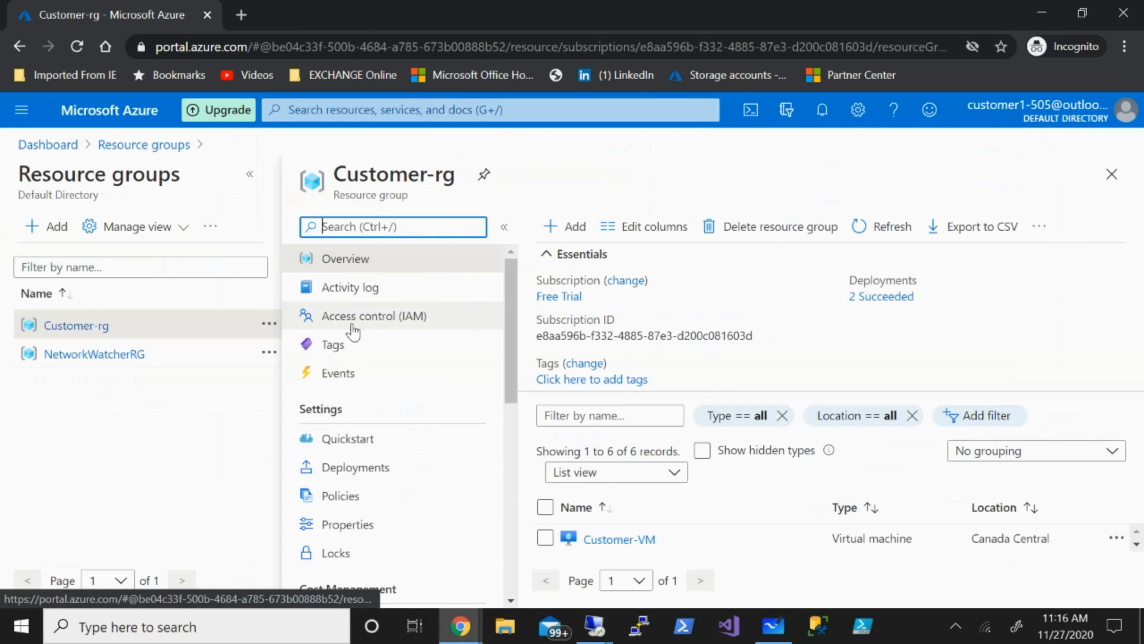
left_click(353, 328)
left_click(557, 232)
left_click(559, 259)
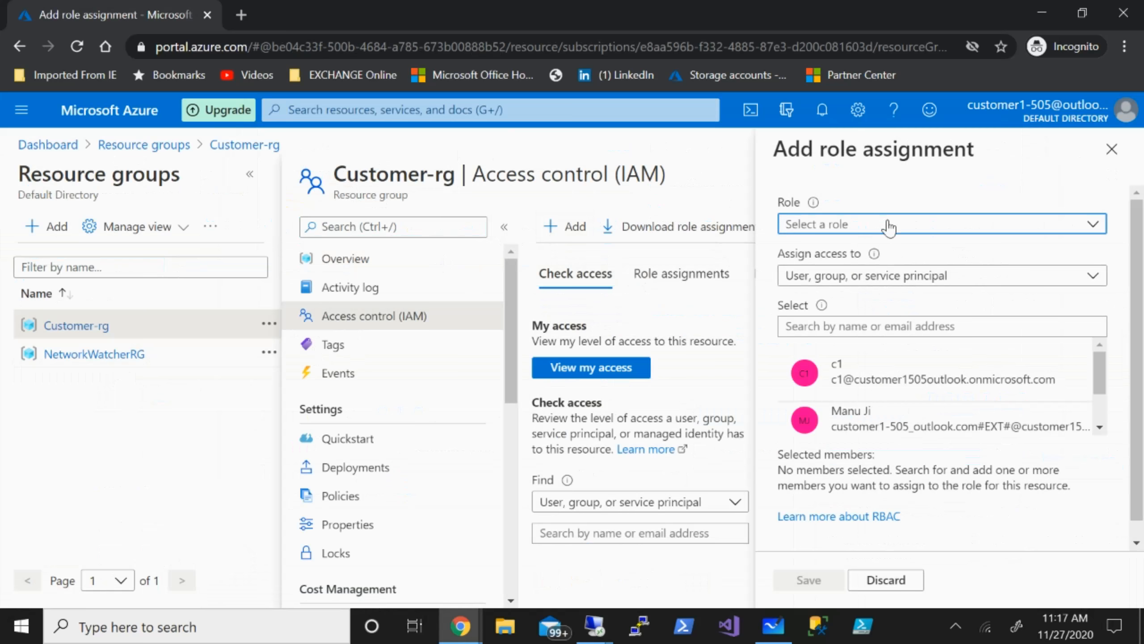
Assign Network Contributor on Customer-rg to the guest MSP user, save, and close the blades.
left_click(865, 226)
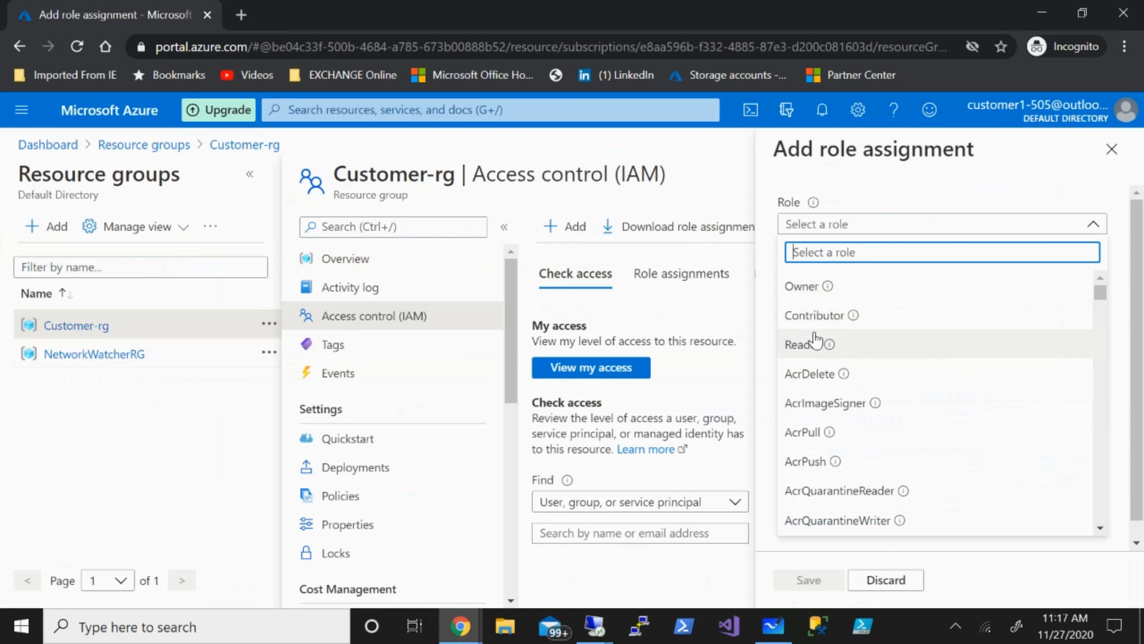
type("etw")
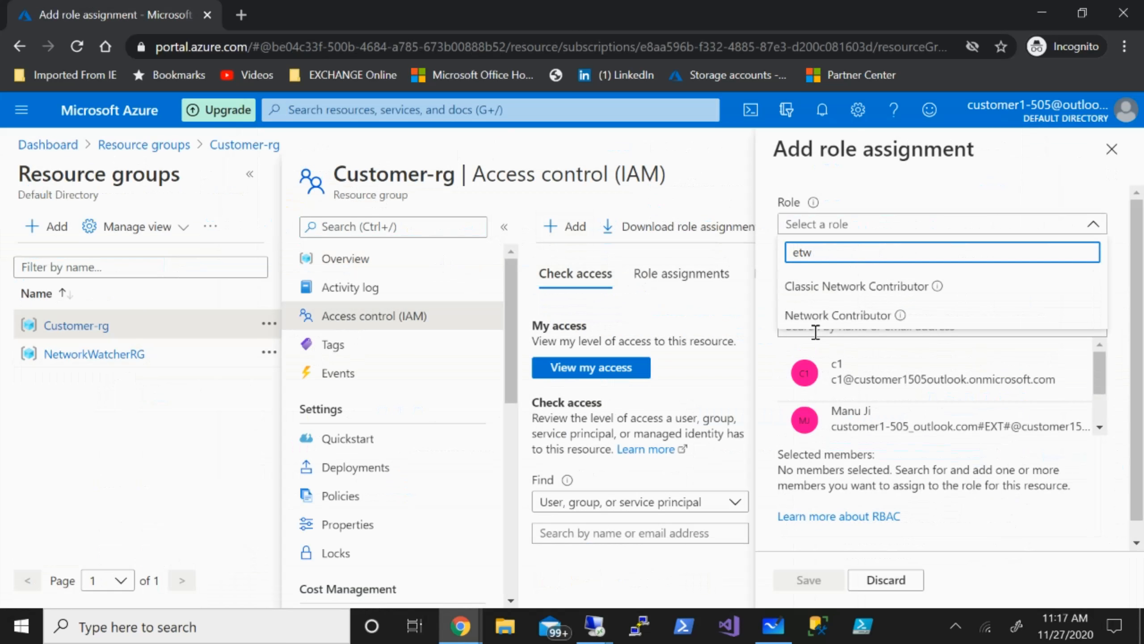
left_click(847, 314)
left_click(850, 335)
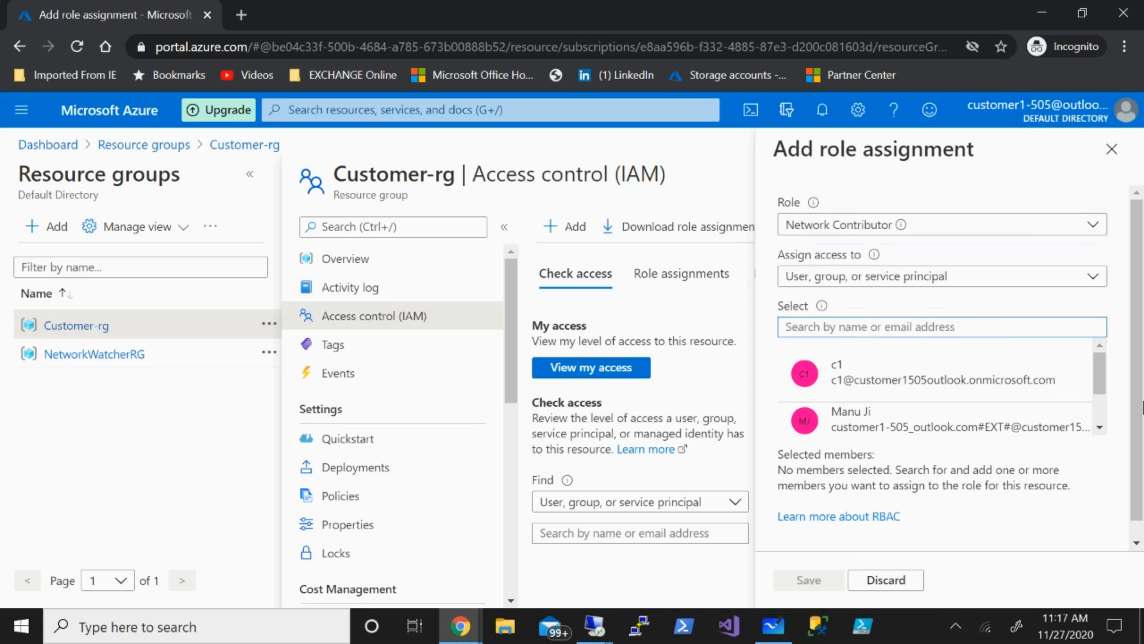
type("girish")
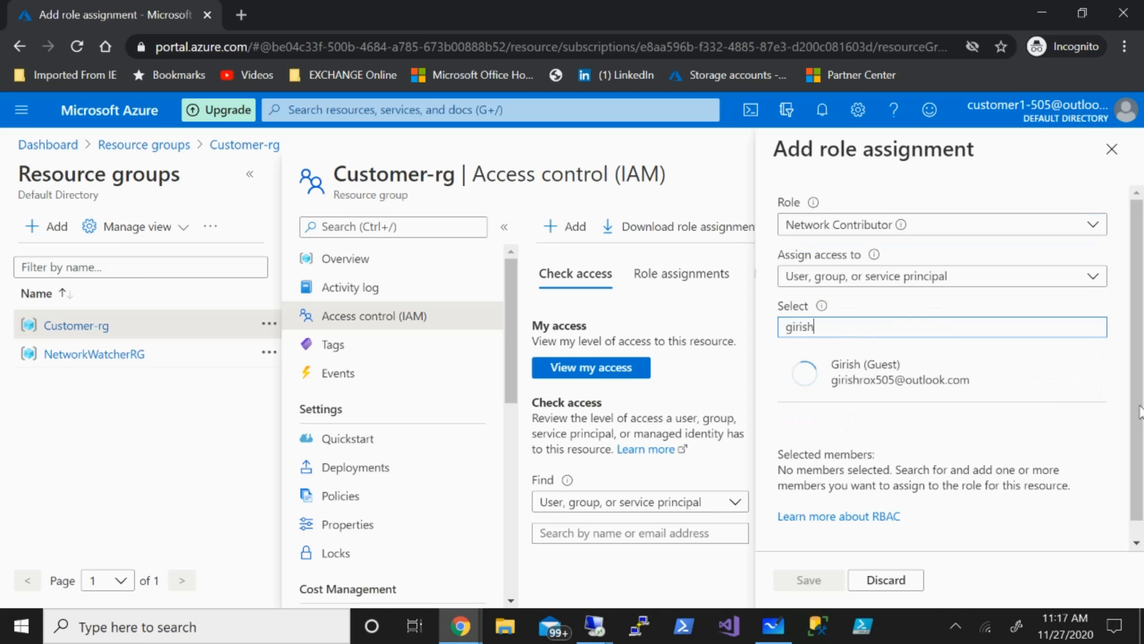
left_click(872, 370)
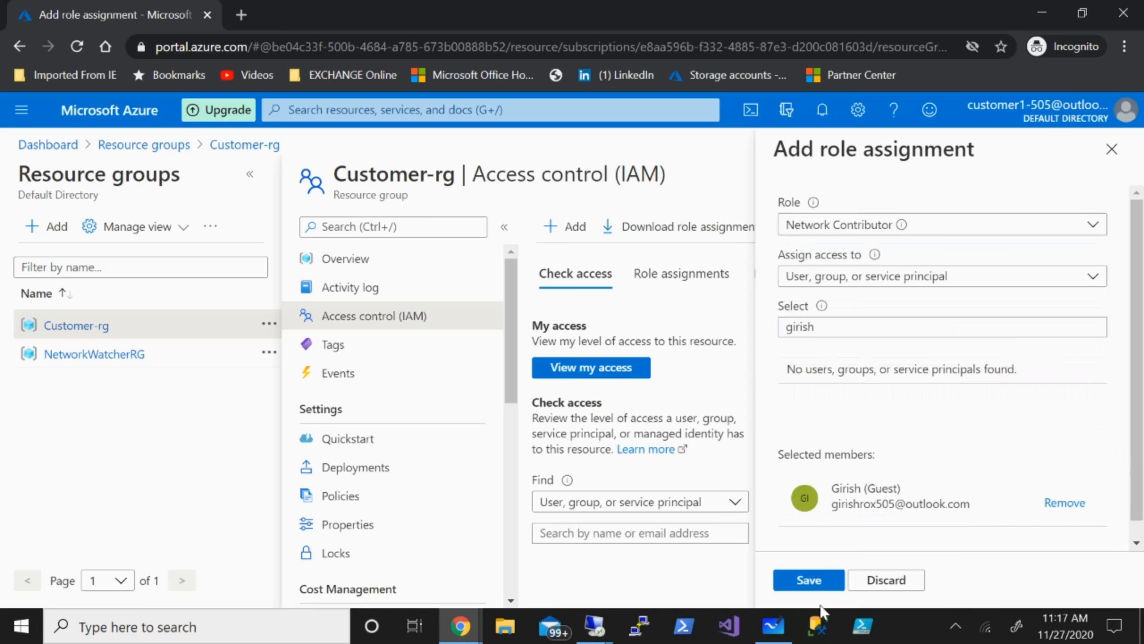
left_click(1112, 149)
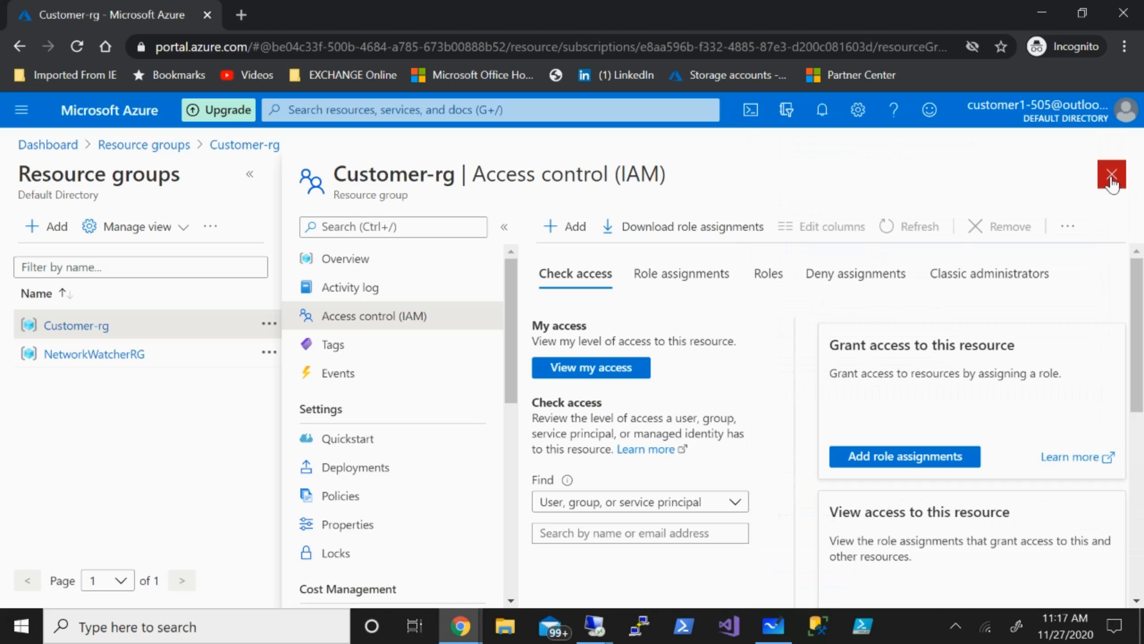
left_click(1112, 177)
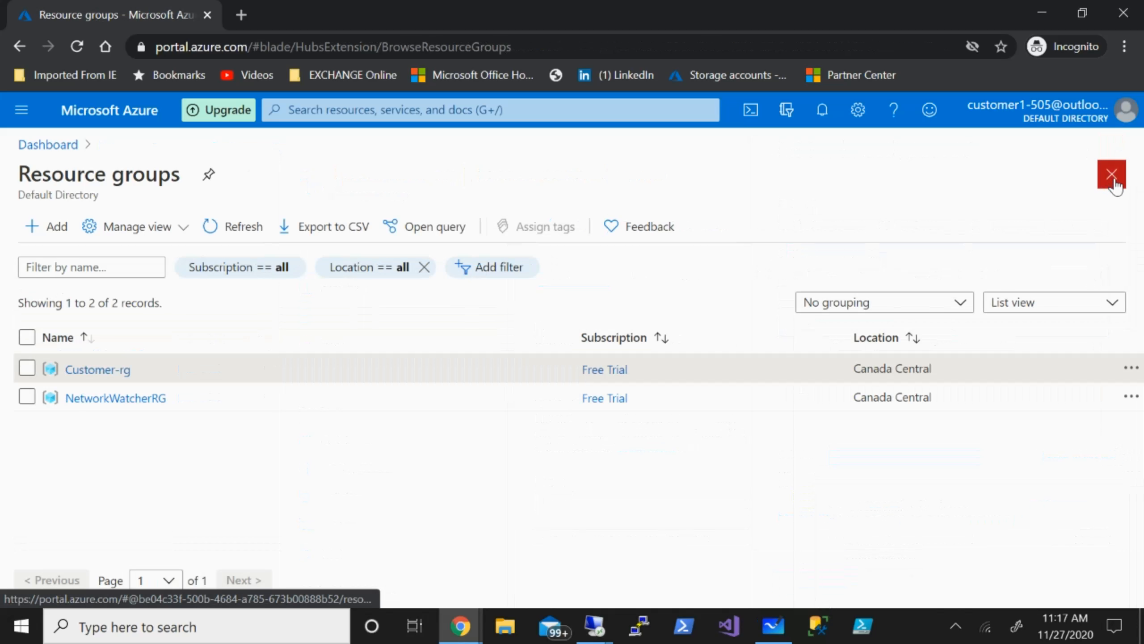
left_click(1112, 176)
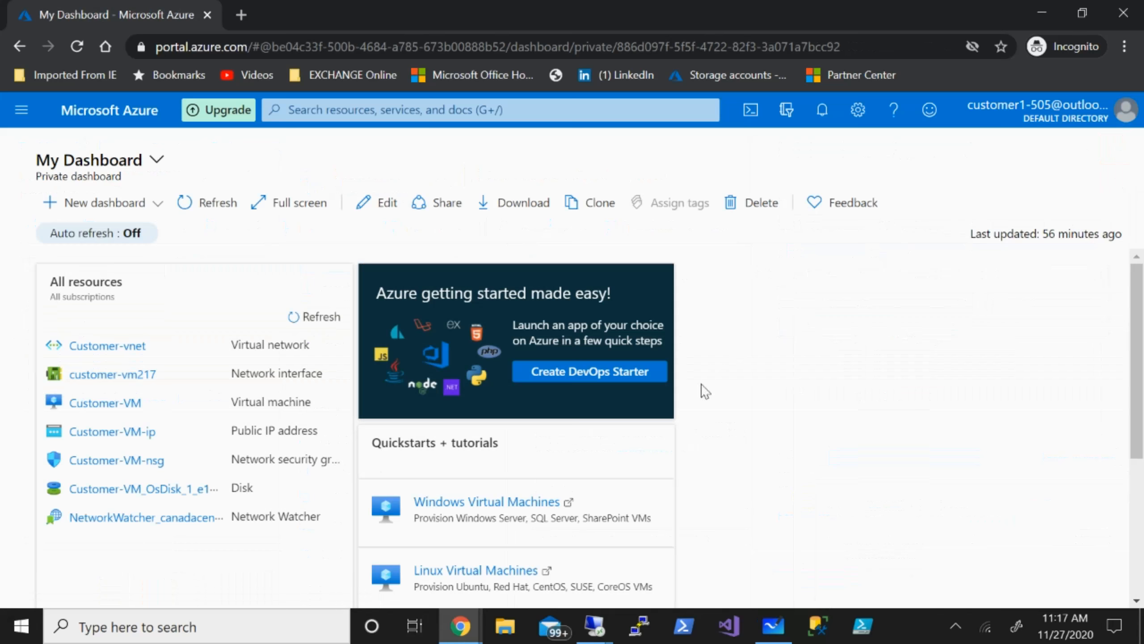
left_click(773, 629)
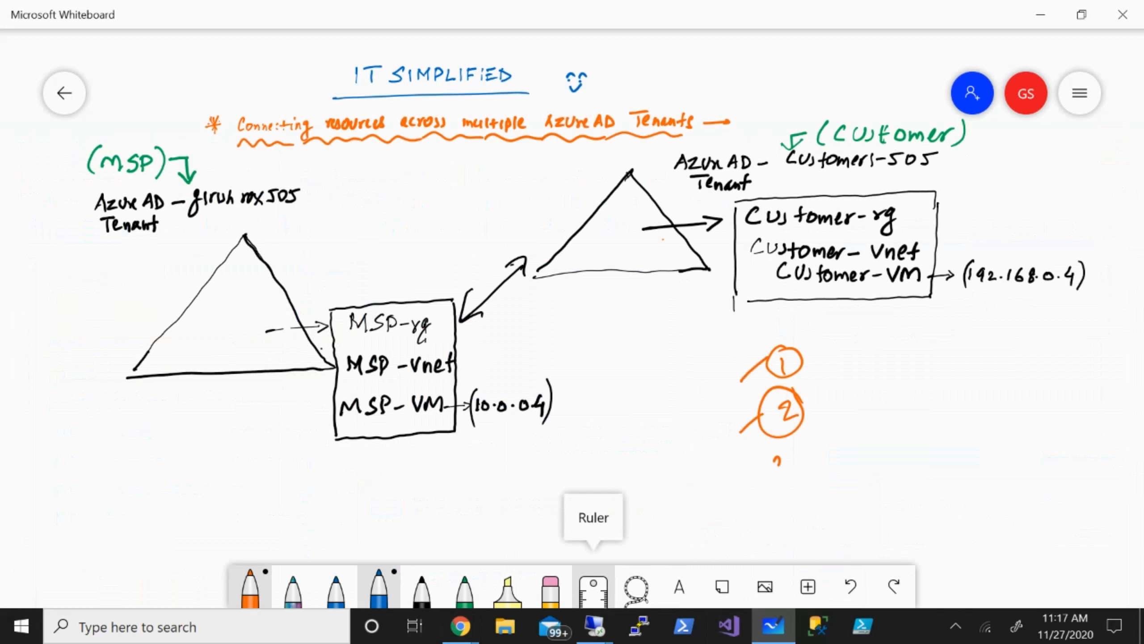
Circle step 3 in orange on the Whiteboard, then return to the MSP Resource groups list.
left_click_drag(789, 440, 795, 446)
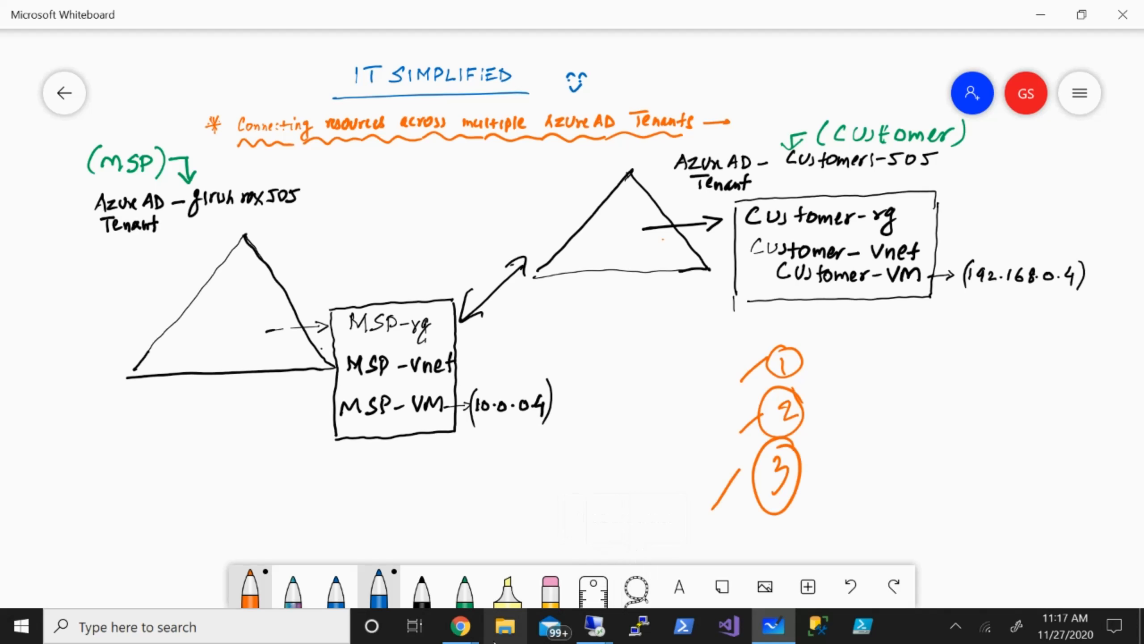
mouse_move(459, 627)
left_click(270, 569)
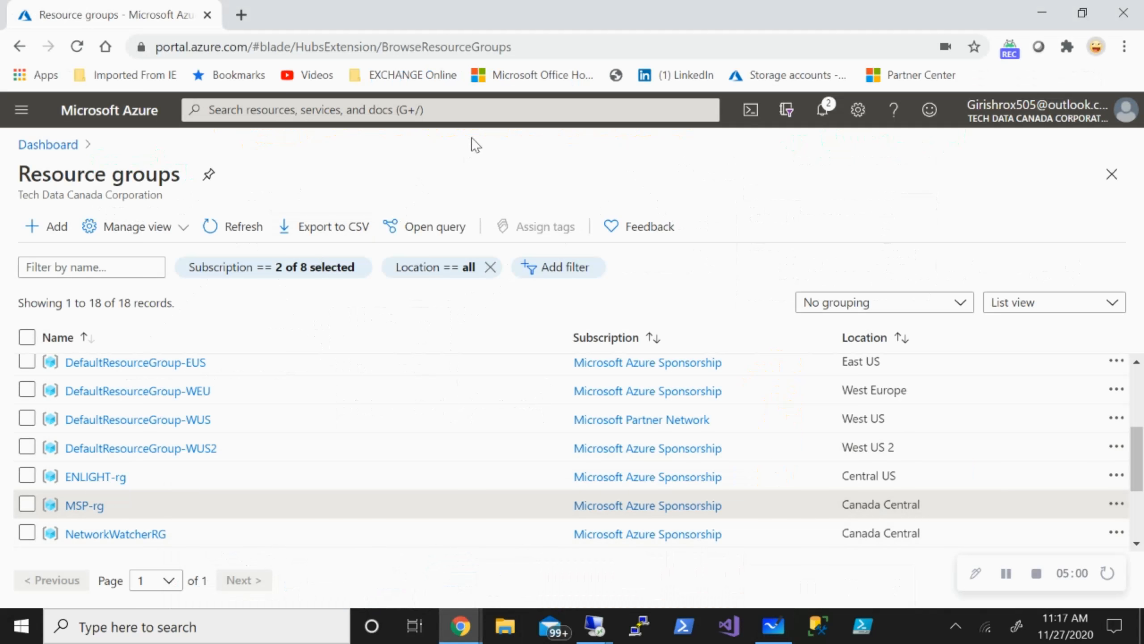
Open MSP-vnet's Properties page from Virtual networks to reach its Resource ID.
left_click(503, 111)
type("v")
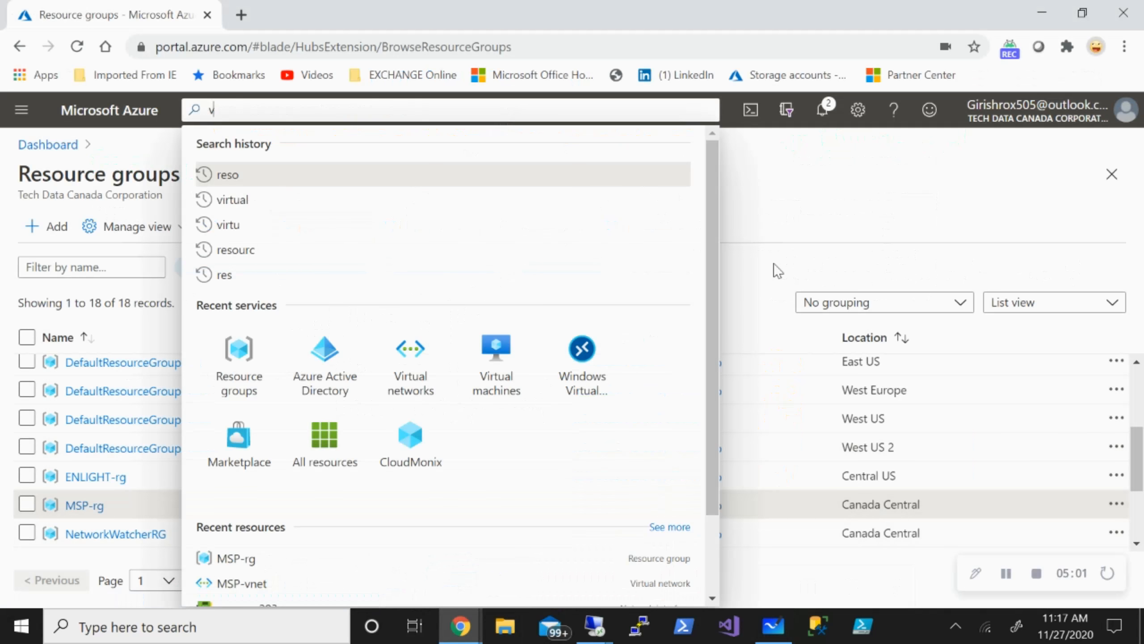
type("irtua")
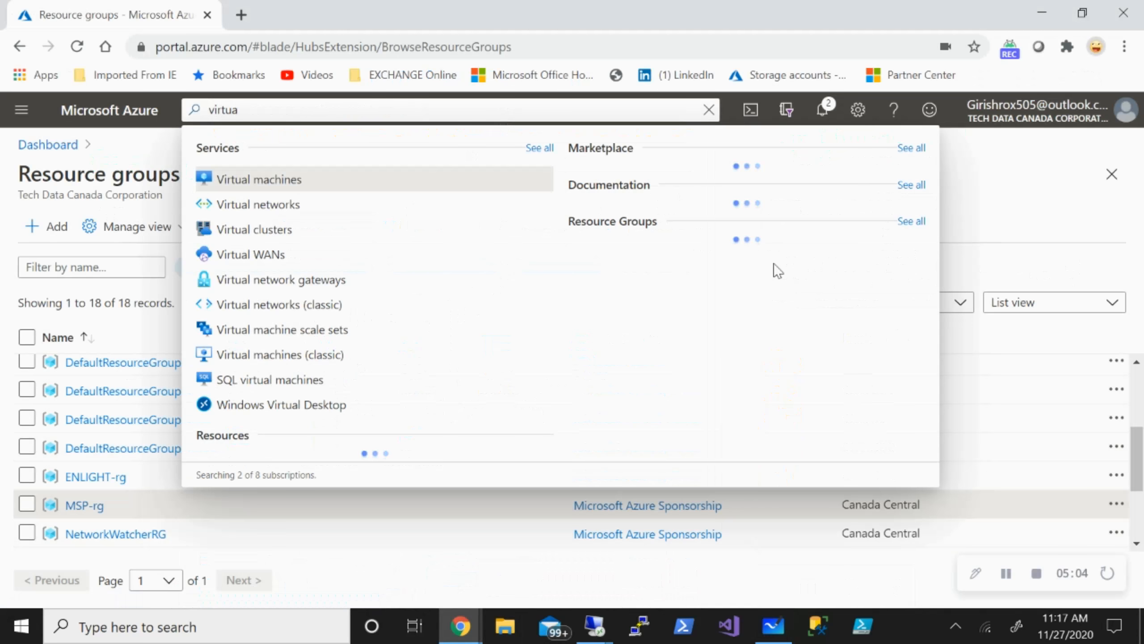
left_click(222, 204)
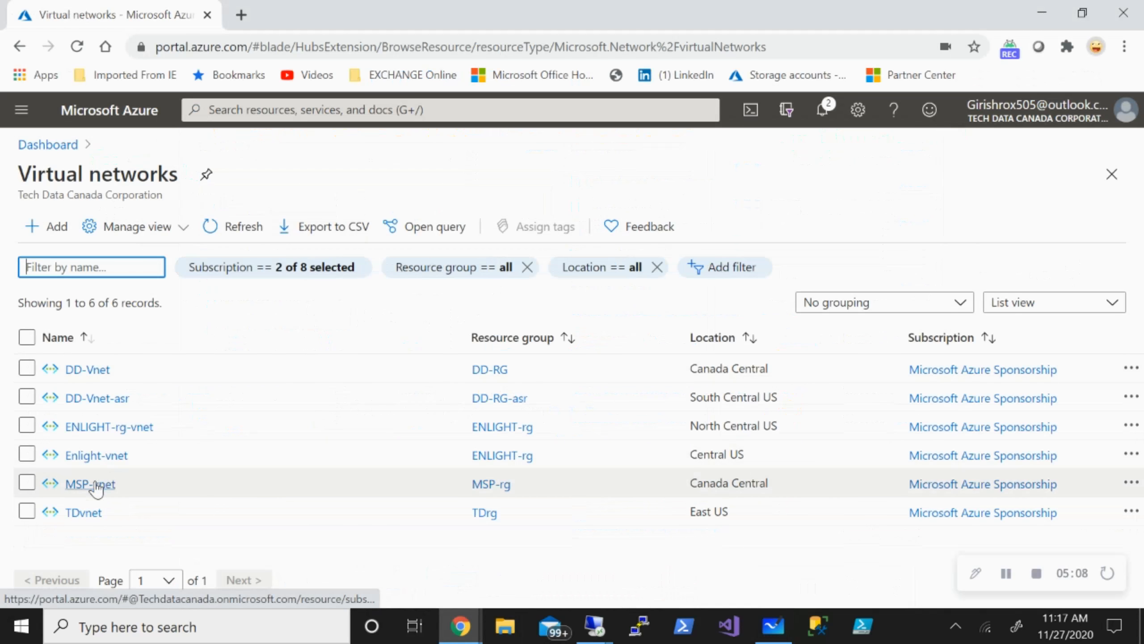
left_click(92, 483)
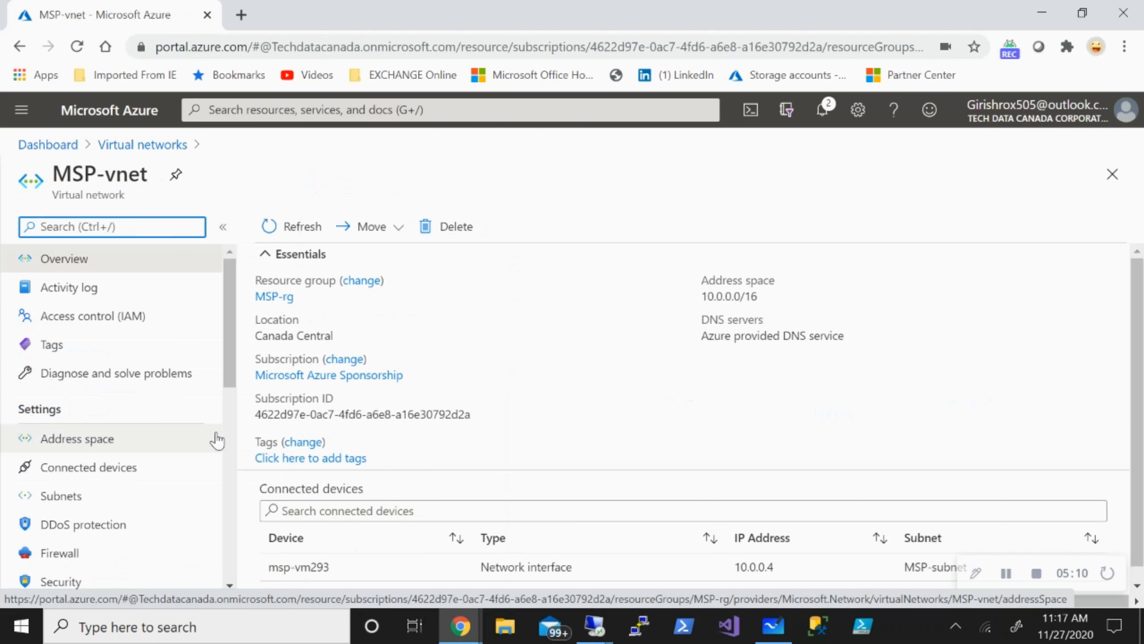
scroll(120, 416, "down", 4)
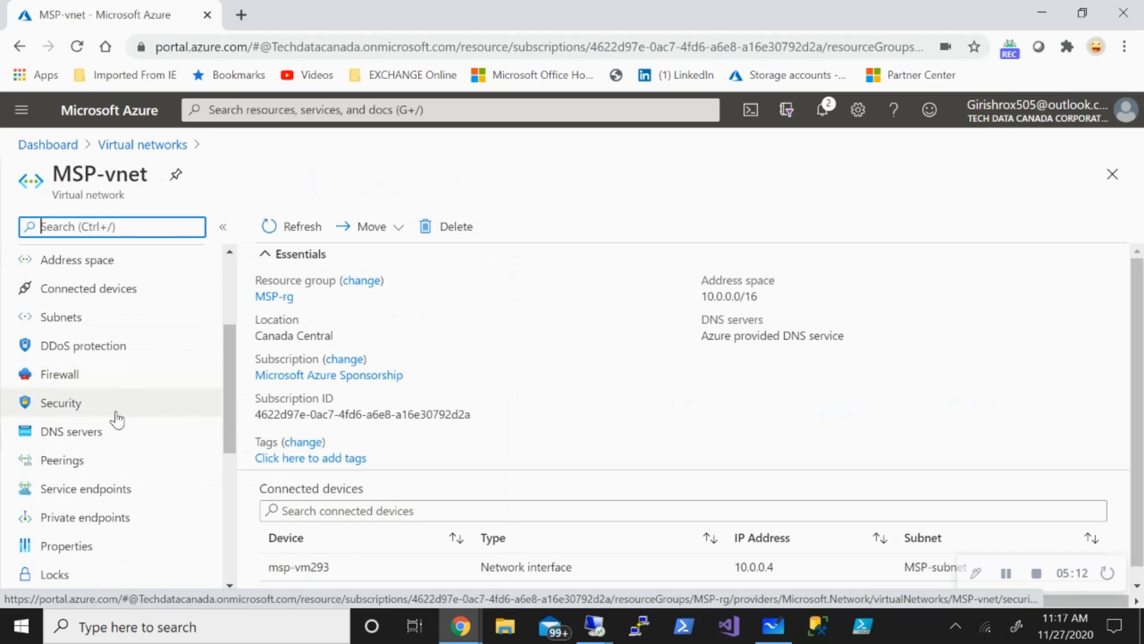
left_click(76, 545)
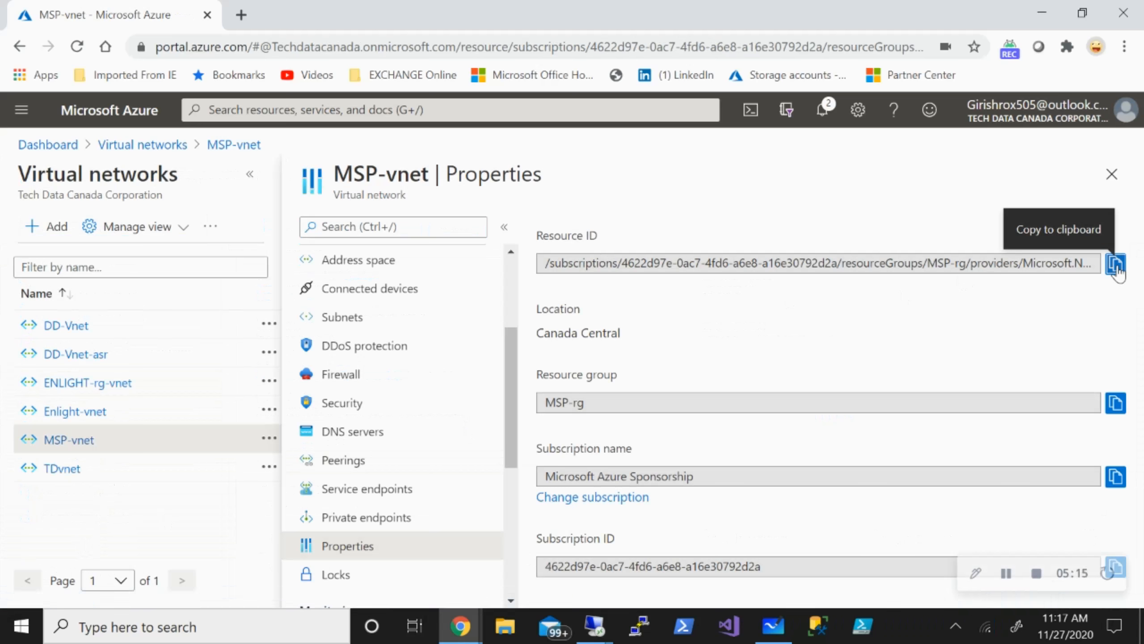
left_click(289, 624)
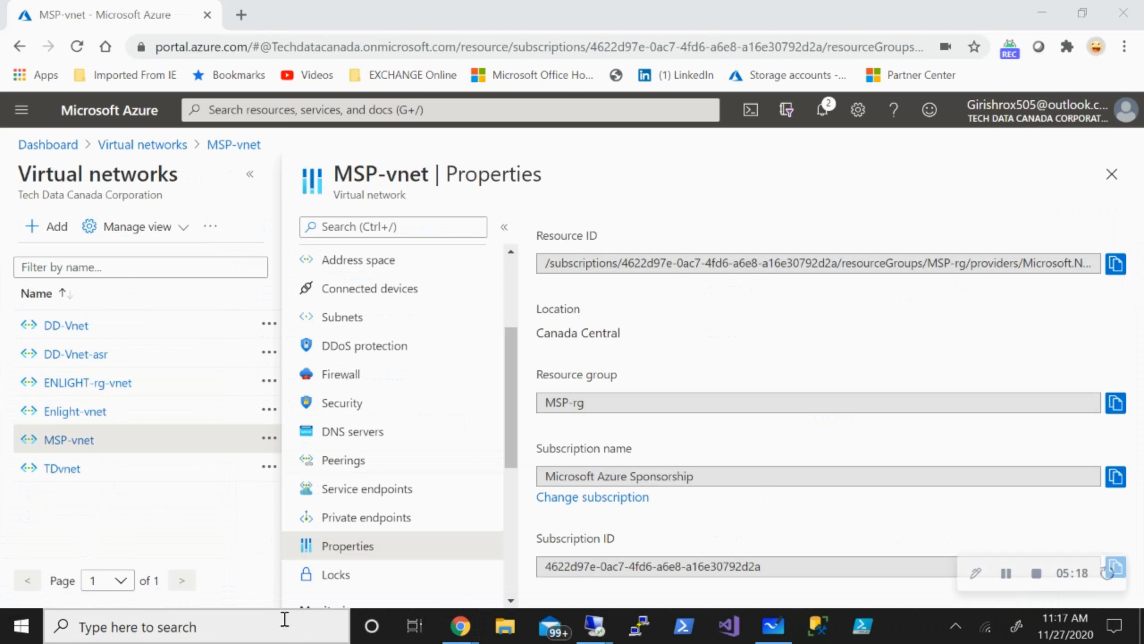
Paste the MSP-vnet resource ID into a new maximized Notepad note, followed by a new line.
type("note")
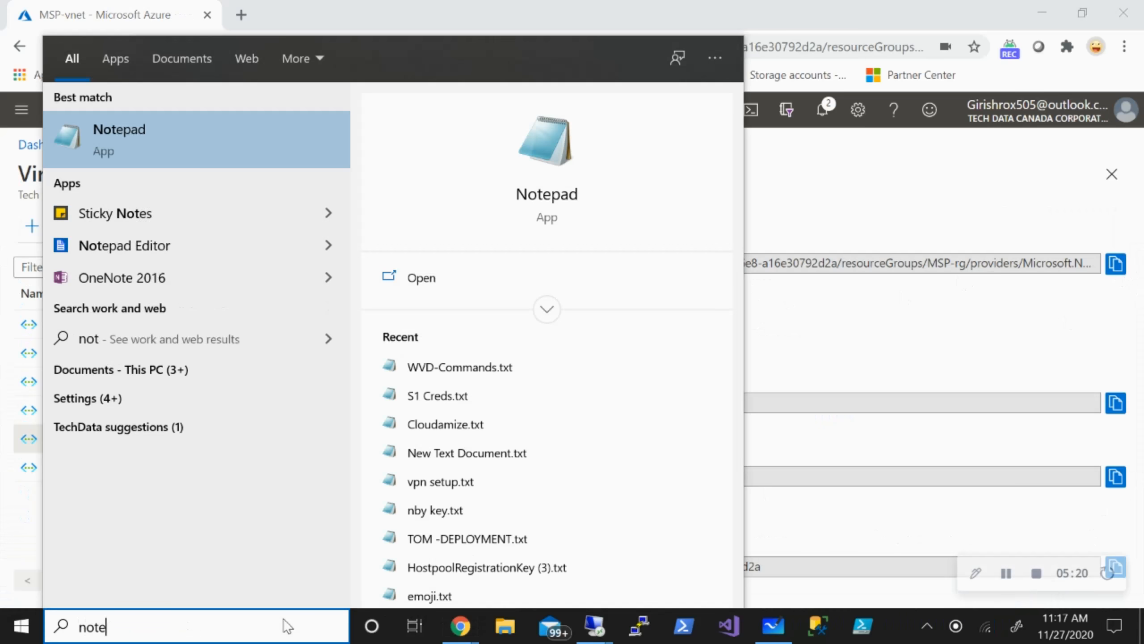
type("pad")
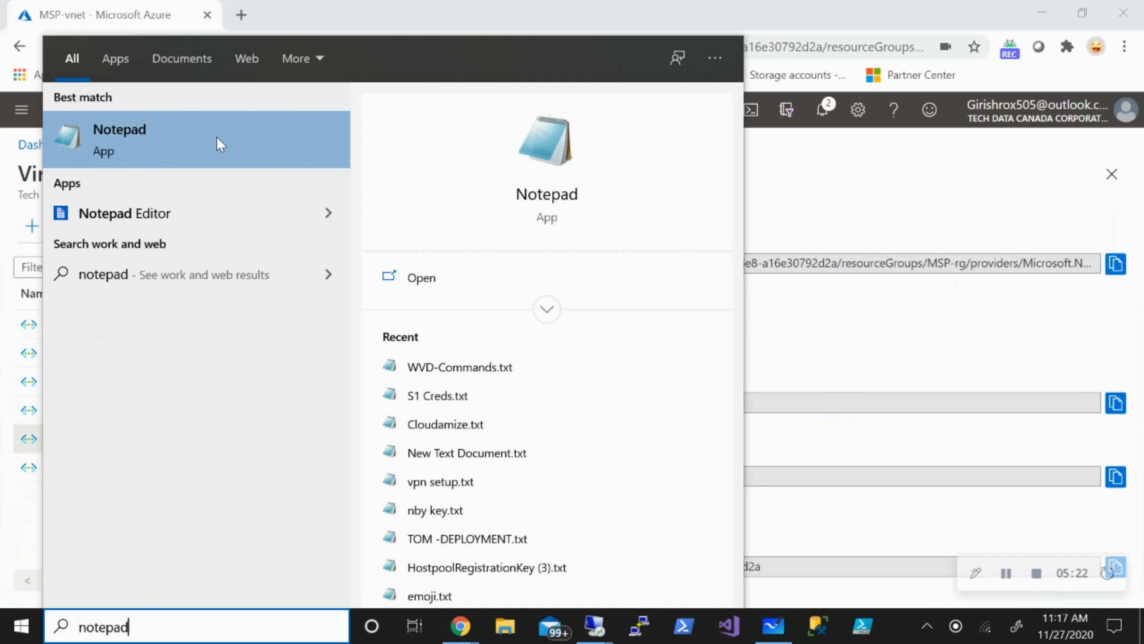
left_click(195, 127)
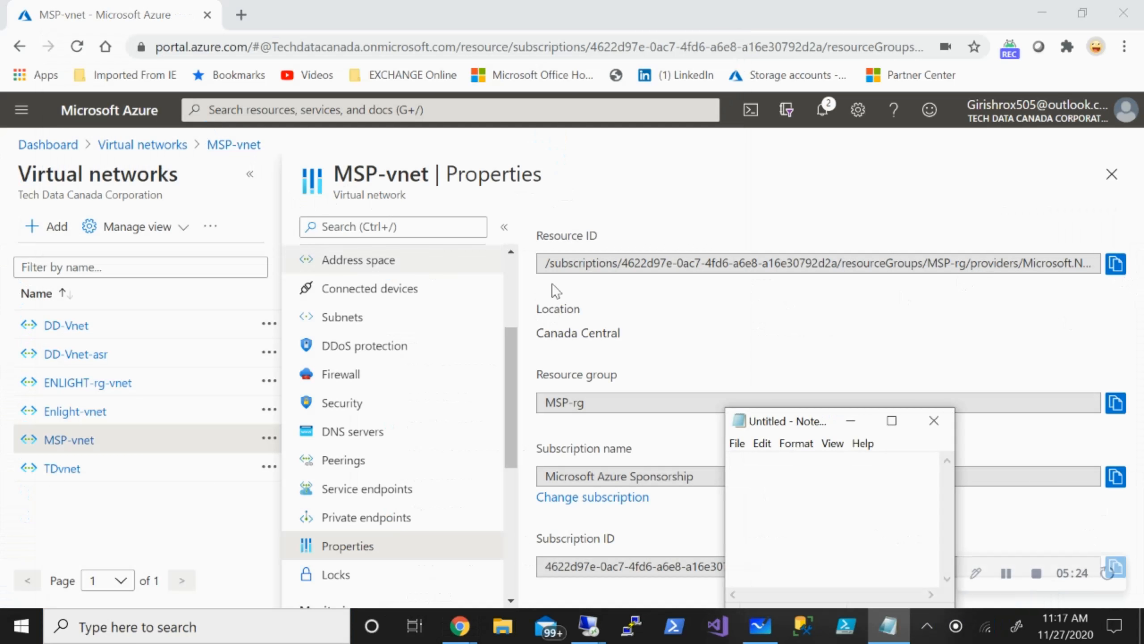
left_click(891, 420)
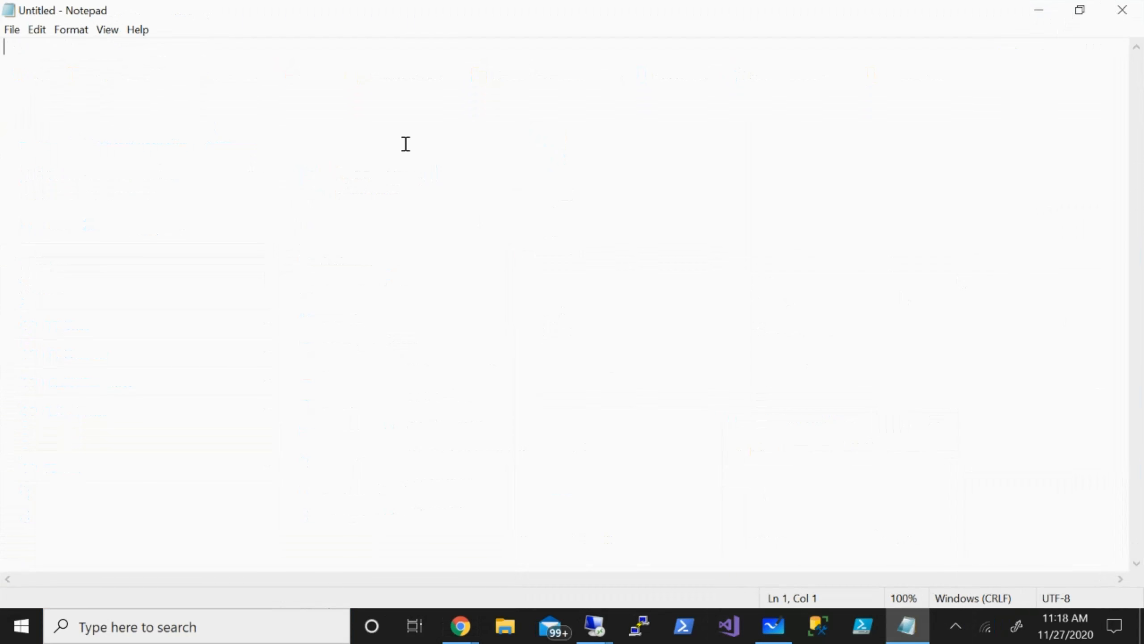
type("/subscriptions/4622d97e-0ac7-4fd6-a6e8-a16e30792d2a/resourceGroups/MSP-rg/providers/Microsoft.Network/virtualNetworks/MSP-vnet")
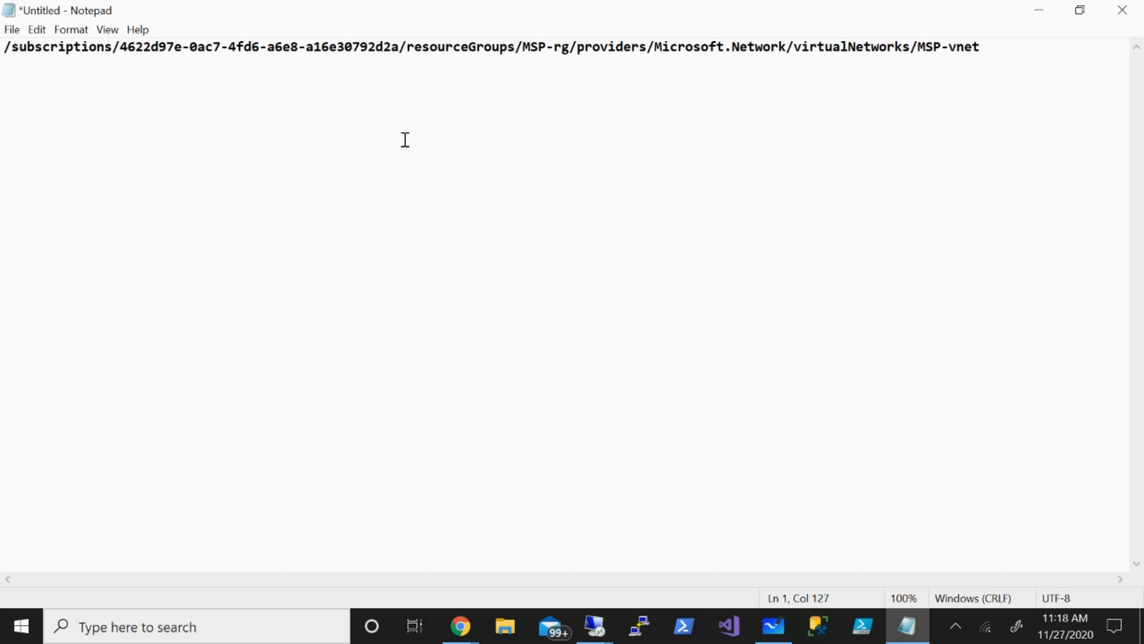
key("Return")
left_click(463, 629)
In the customer tenant, find Customer-vnet under Virtual networks and copy its Properties resource ID.
left_click(480, 584)
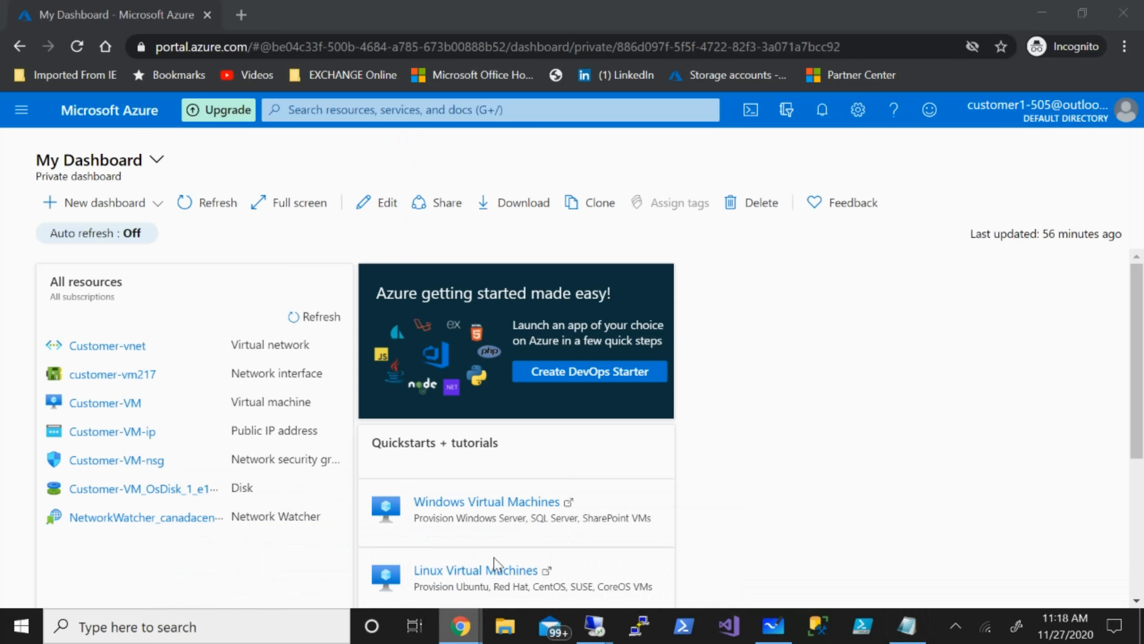
left_click(350, 110)
type("v")
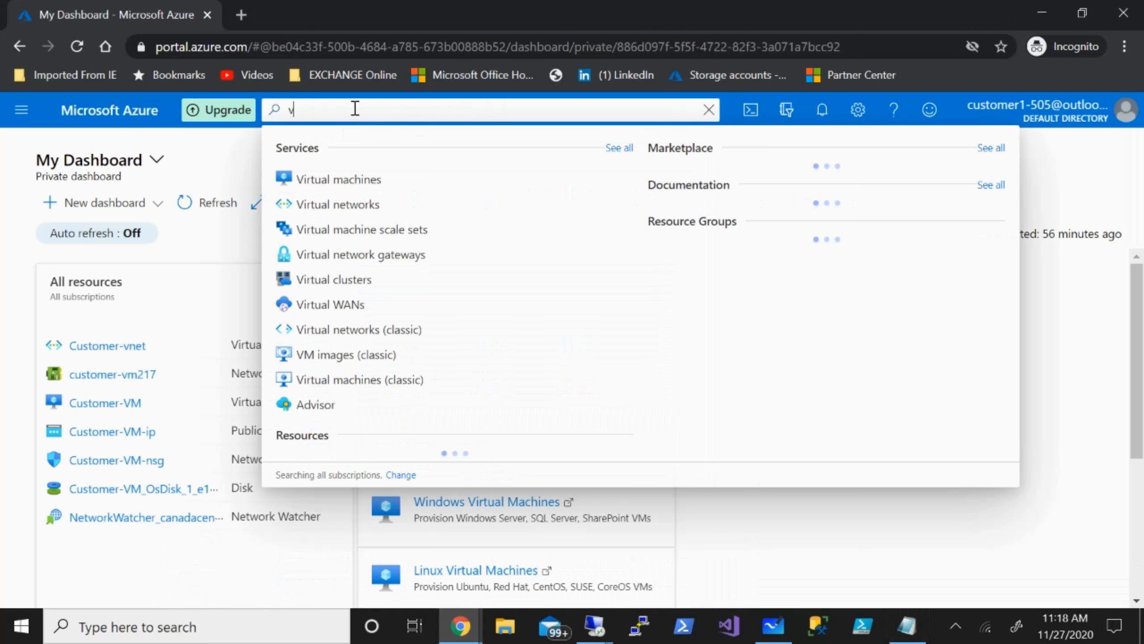
type("irtual")
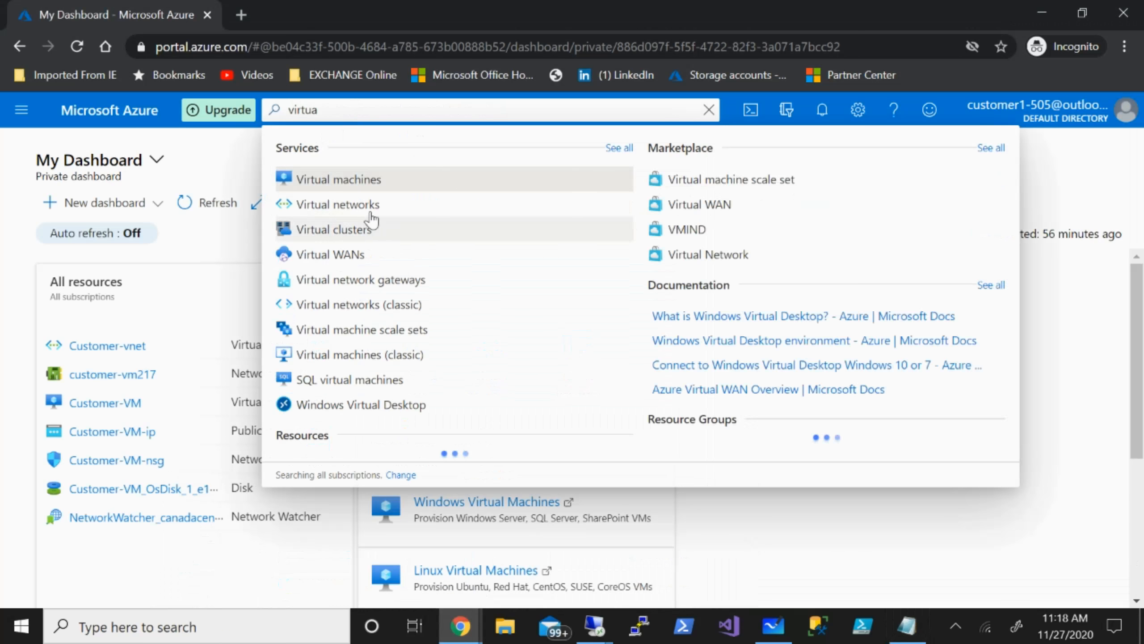
left_click(342, 206)
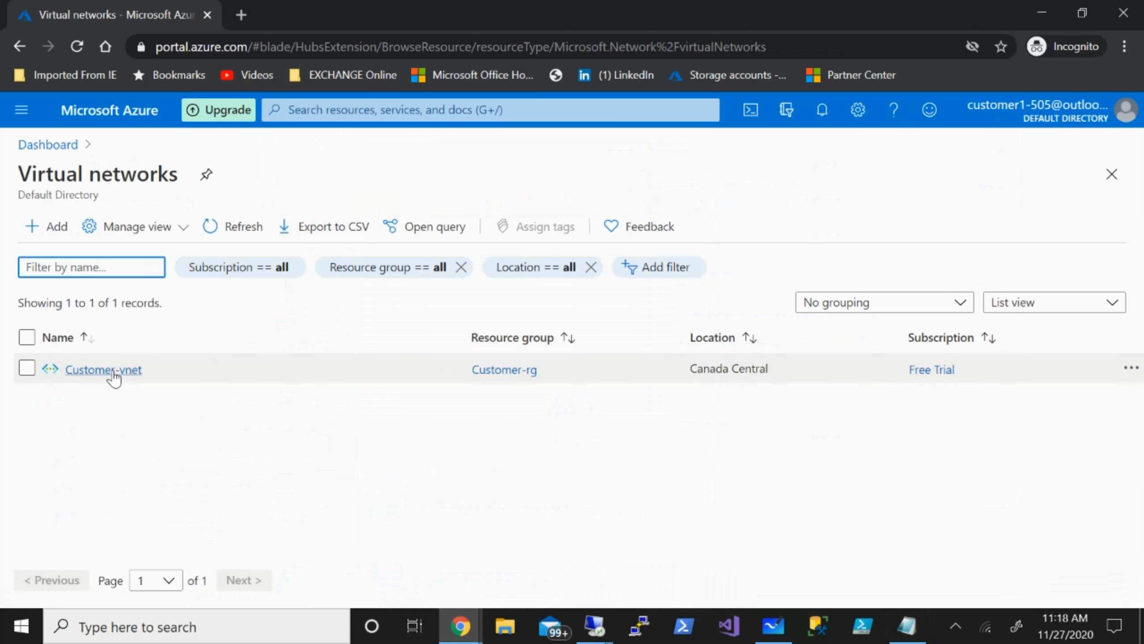
left_click(111, 373)
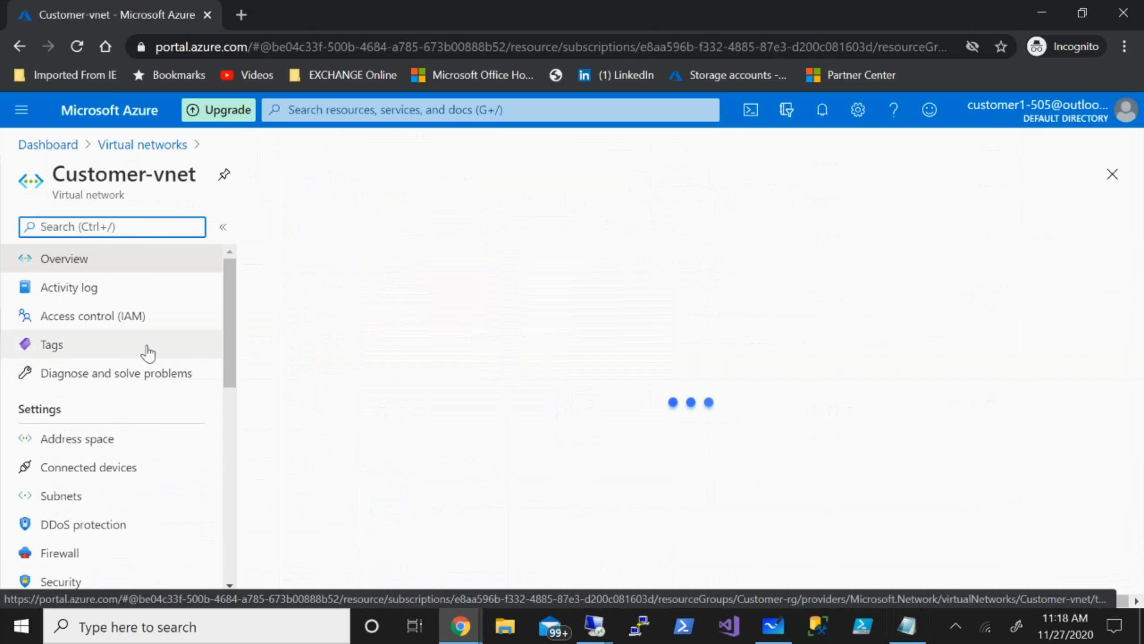
scroll(104, 487, "down", 4)
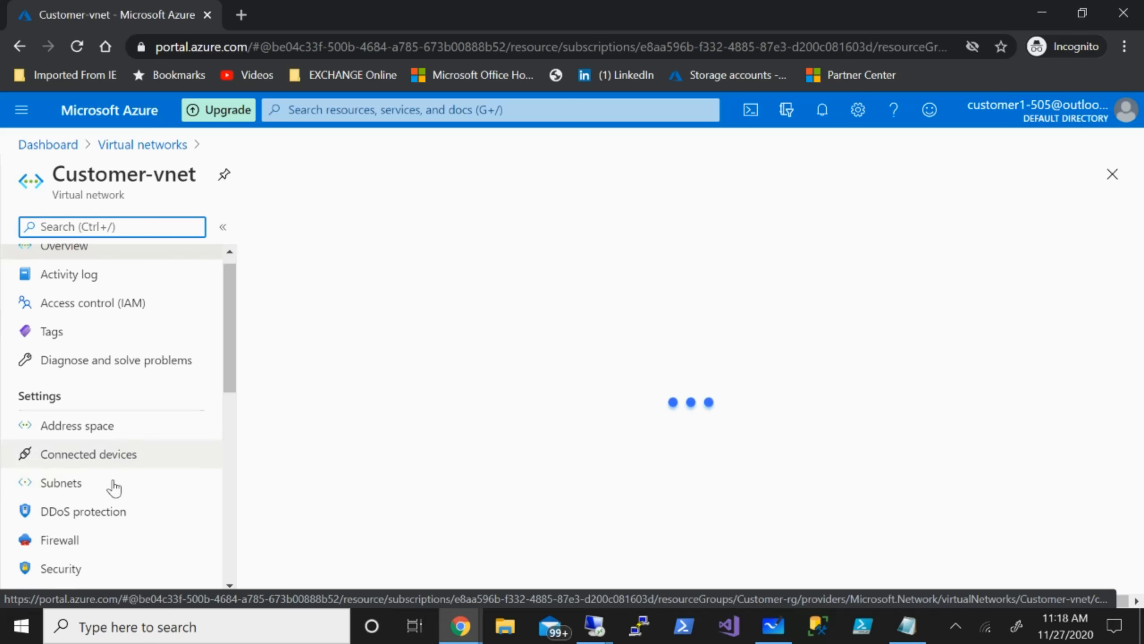
left_click(83, 545)
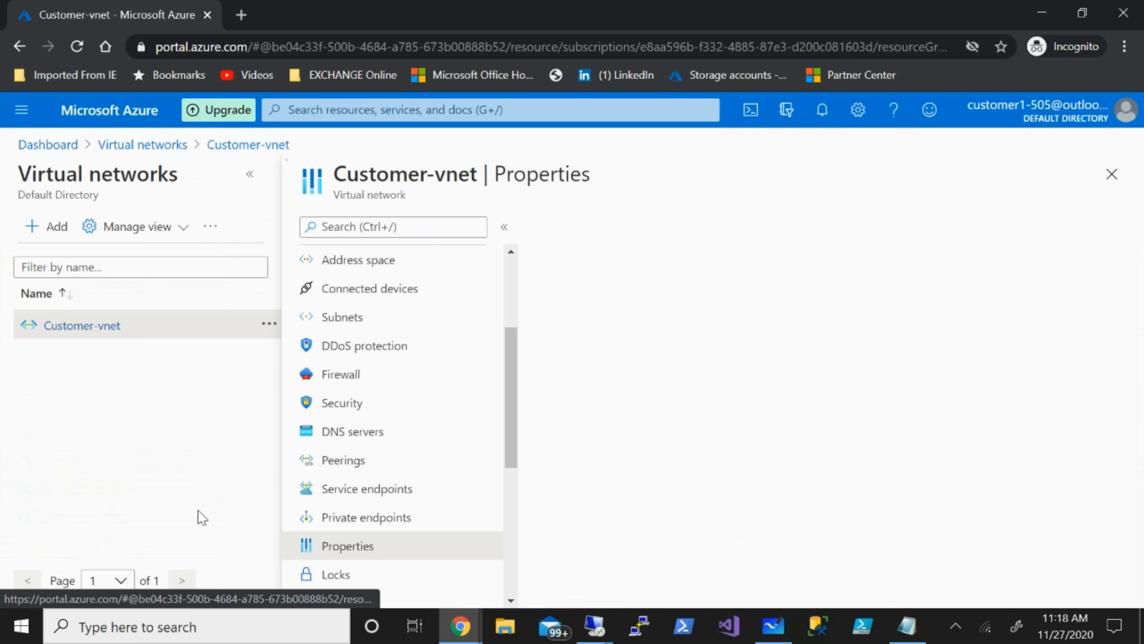
left_click(1116, 263)
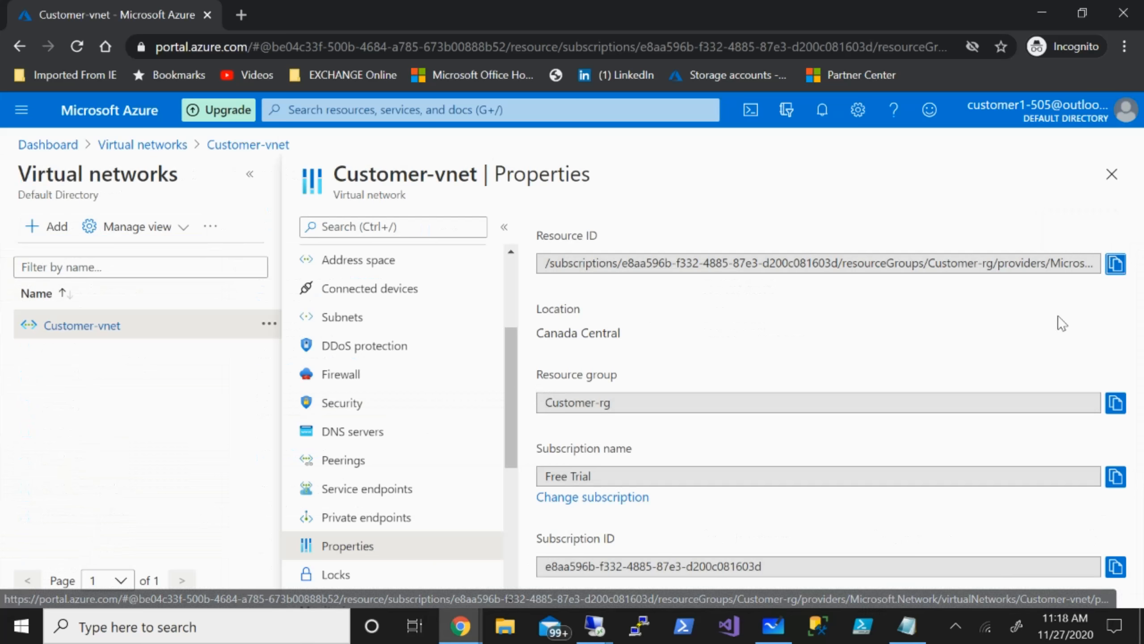
left_click(905, 627)
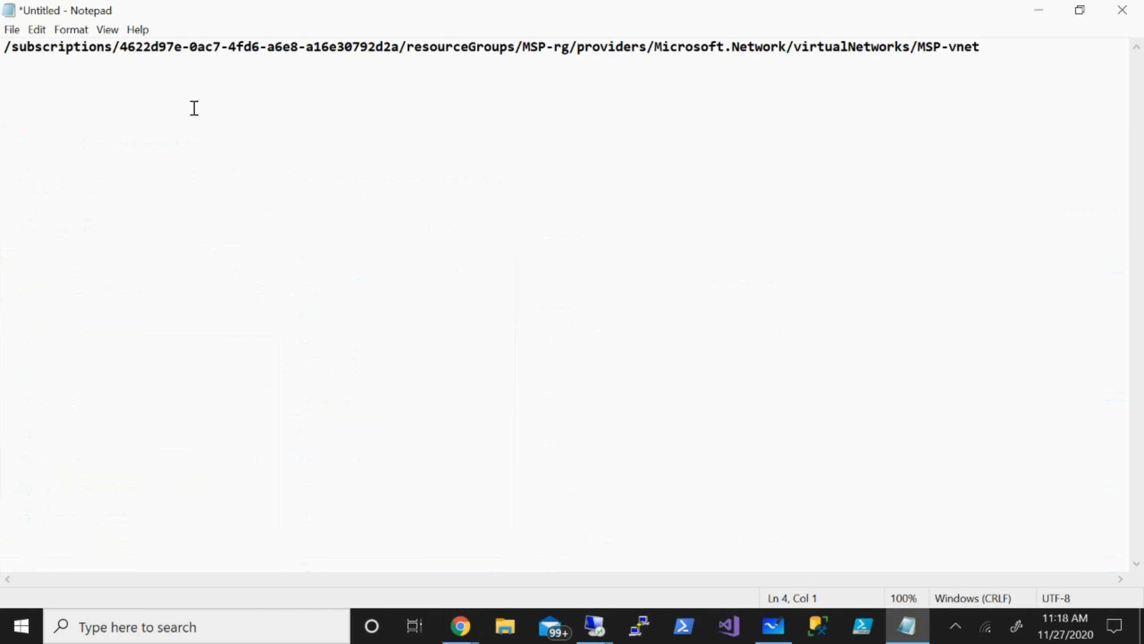
Paste the Customer-vnet resource ID on the line below the MSP-vnet ID.
key("ctrl+v")
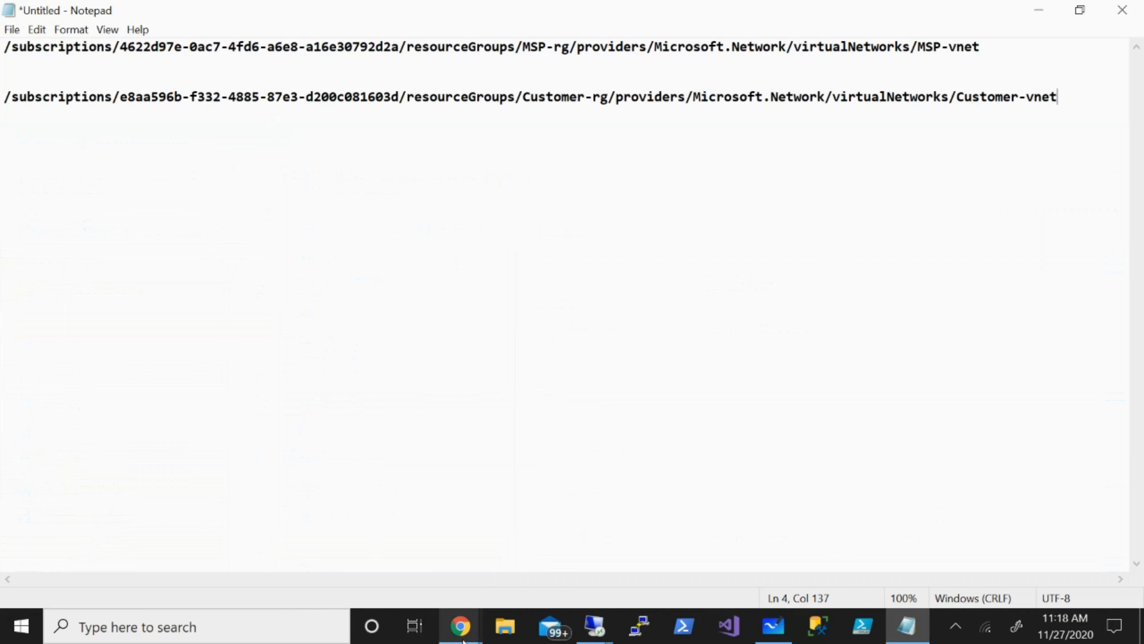
Start an M-C peering on MSP-vnet, using Customer-vnet's pasted resource ID as the remote network.
mouse_move(460, 627)
left_click(297, 568)
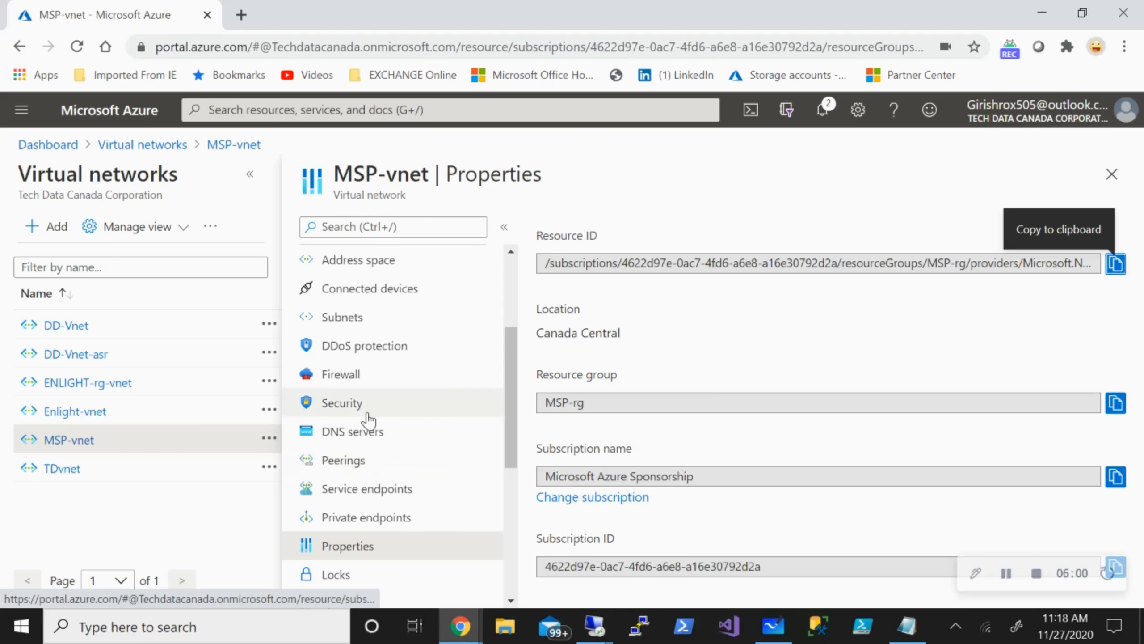
left_click(367, 460)
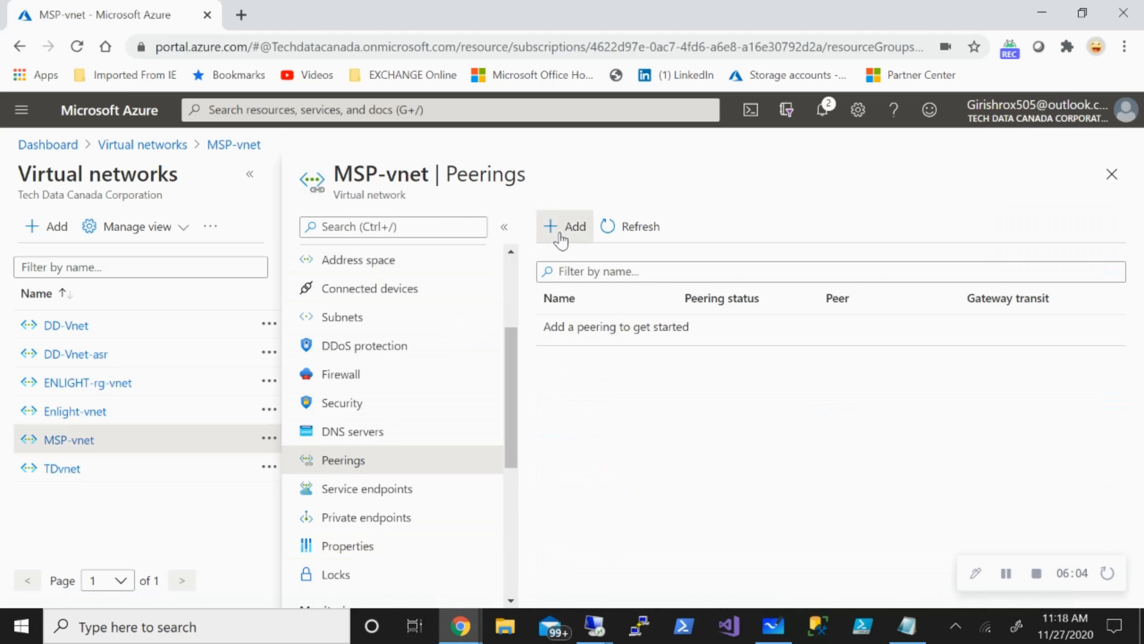
left_click(558, 230)
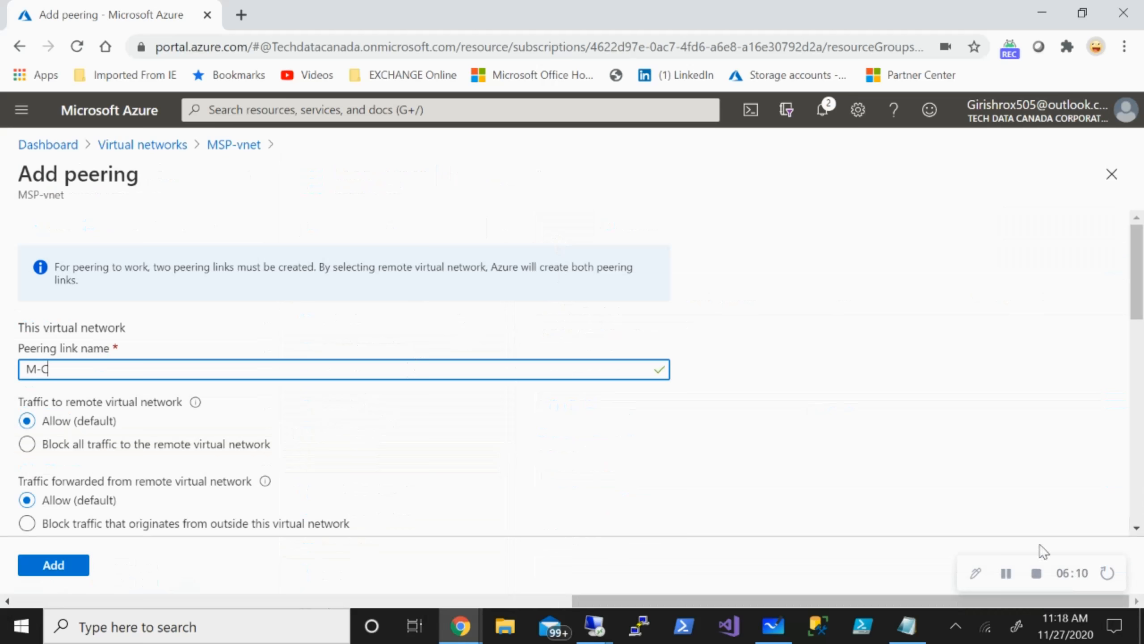
scroll(607, 461, "down", 6)
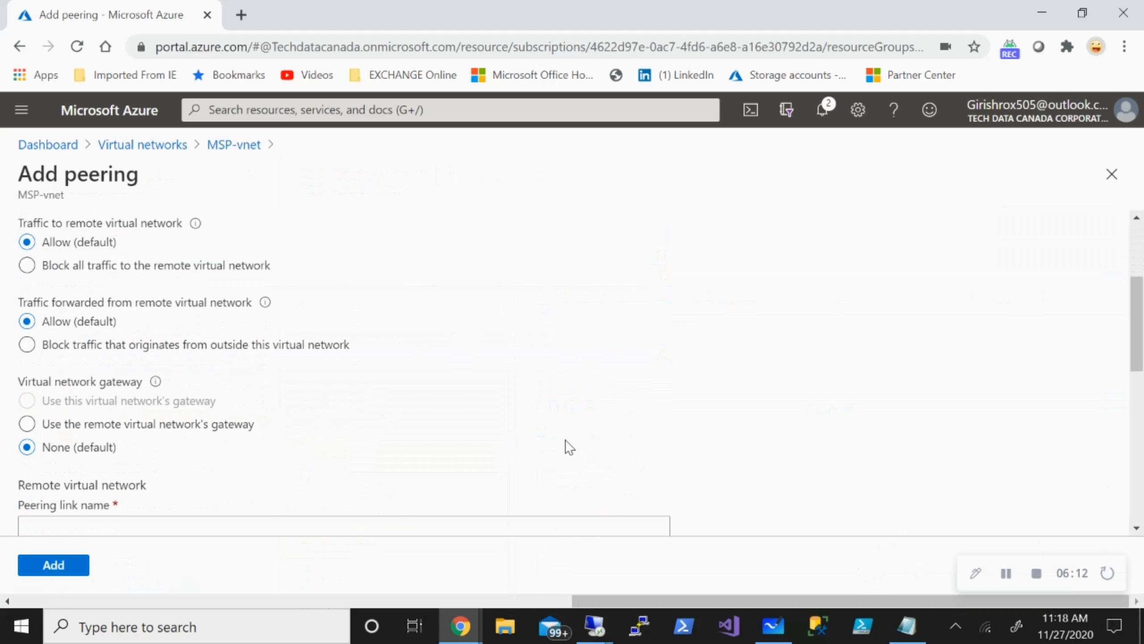
scroll(563, 436, "down", 2)
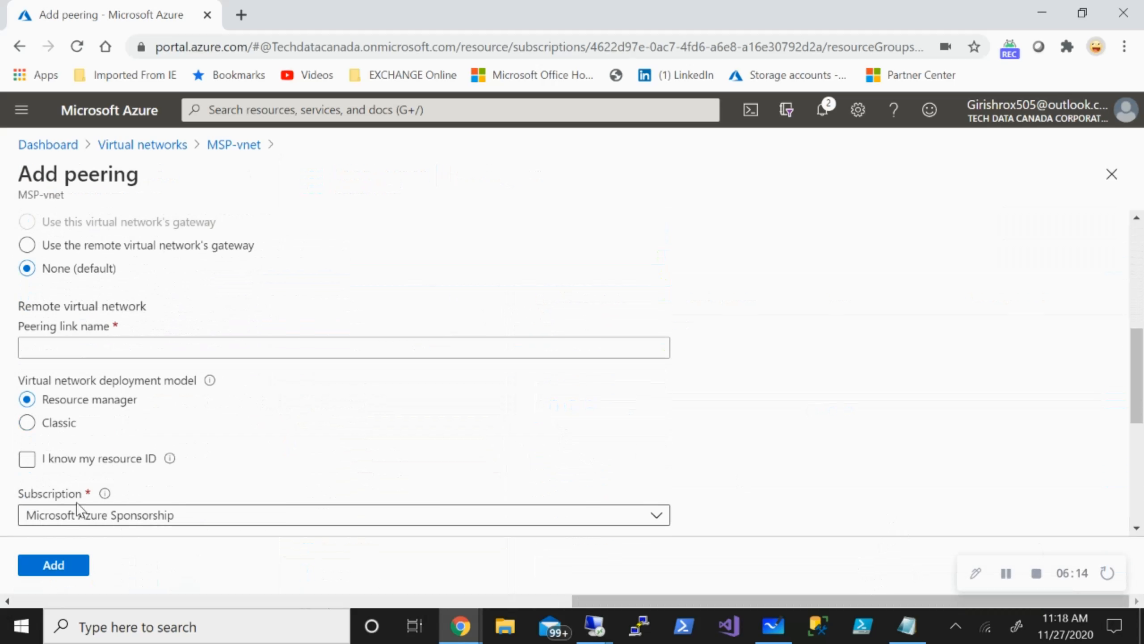
left_click(27, 459)
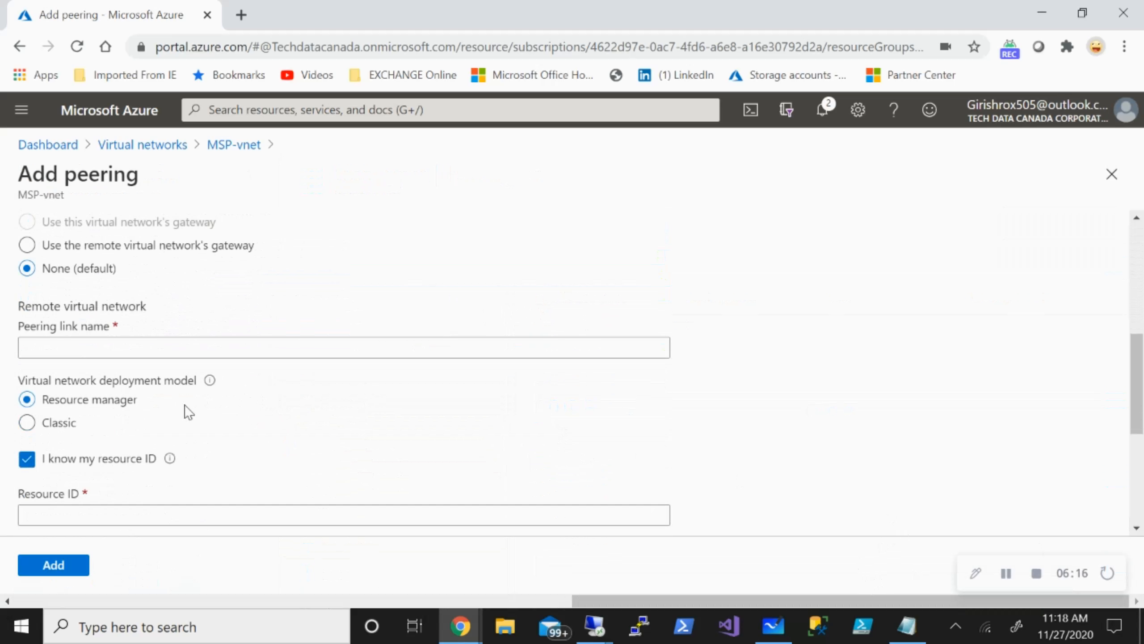
scroll(187, 409, "down", 2)
left_click(324, 260)
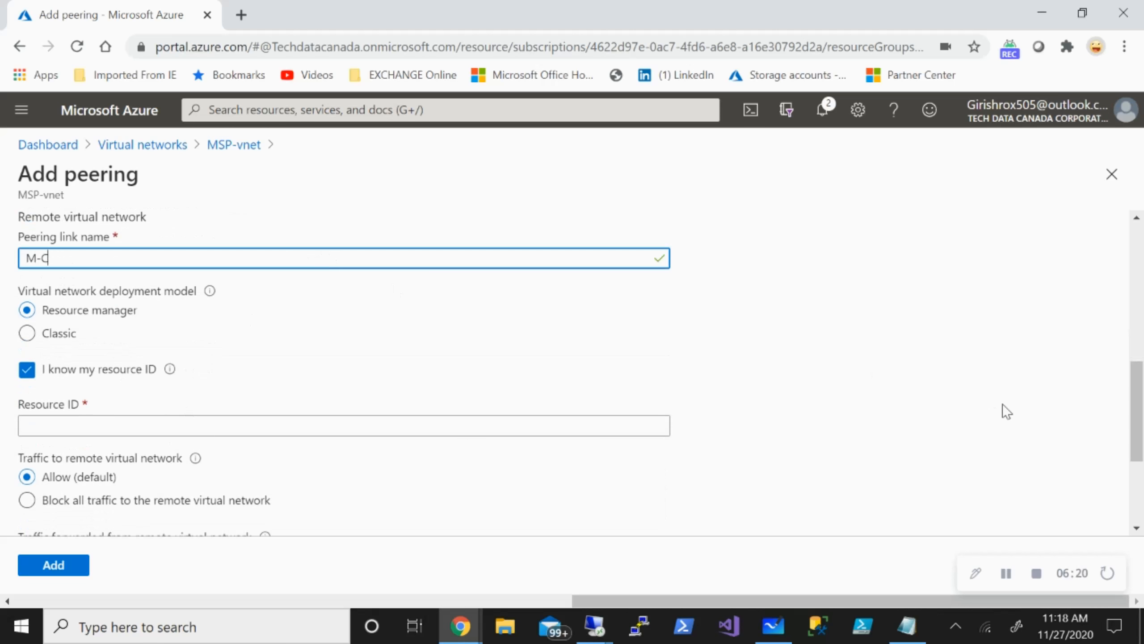
left_click(553, 425)
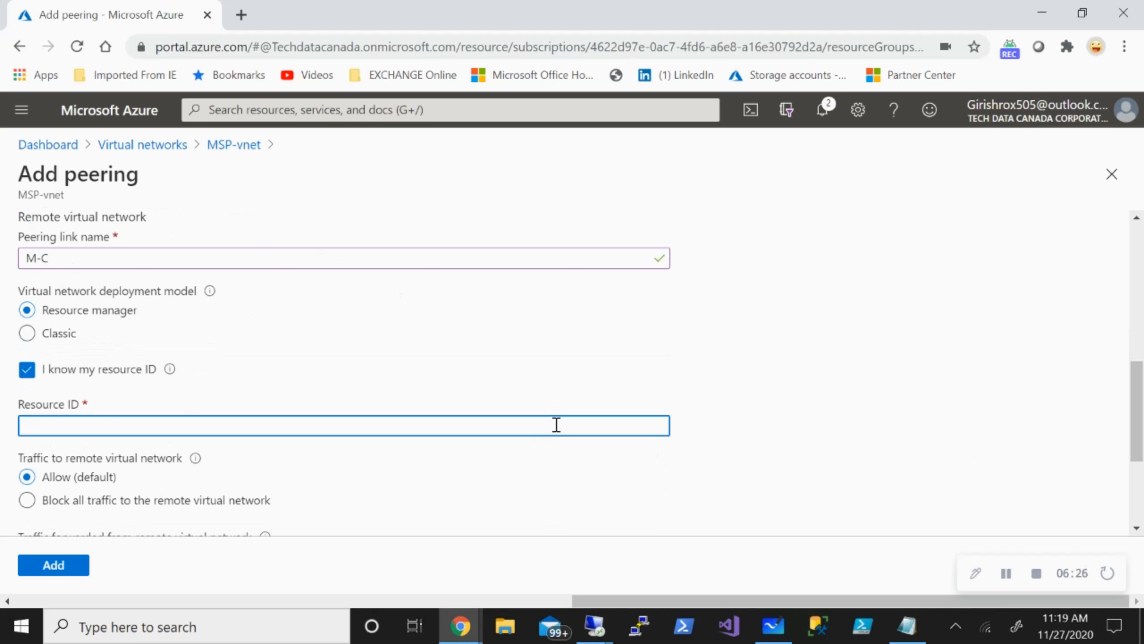
key("ctrl+v")
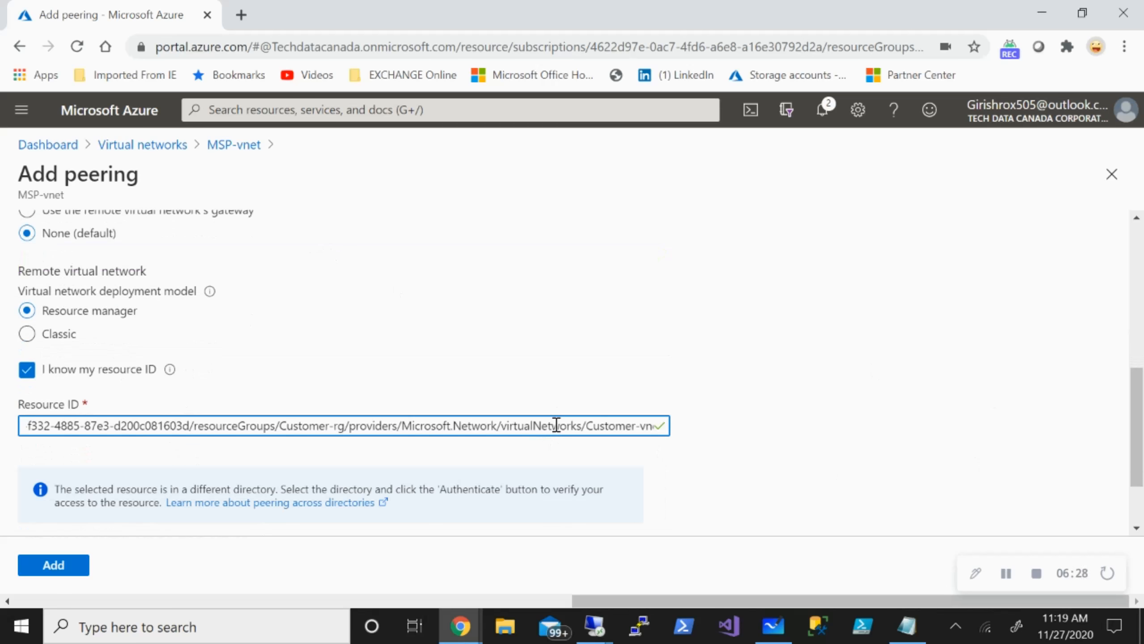
Select the customer's Default Directory for the remote network and authenticate to it.
scroll(894, 347, "down", 2)
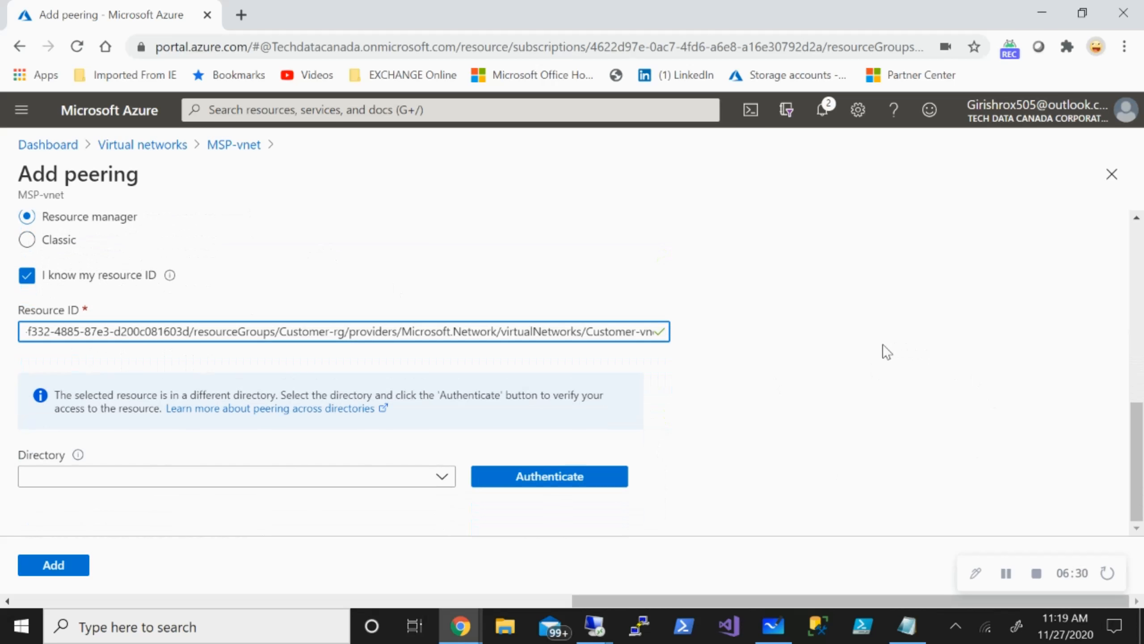
left_click(433, 478)
left_click(437, 478)
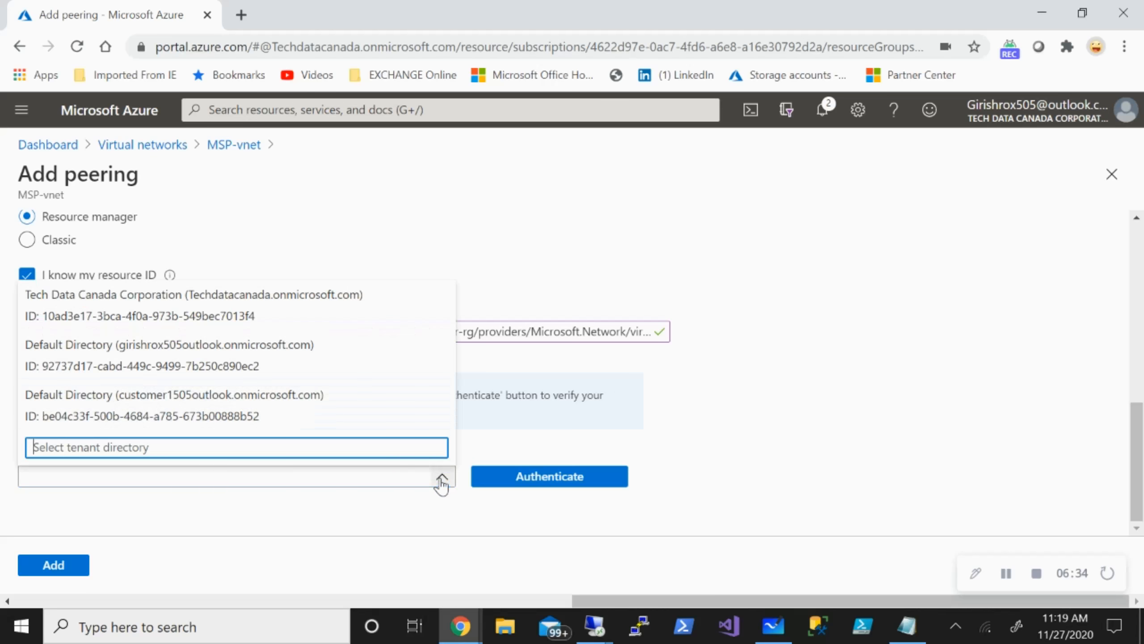
left_click(288, 411)
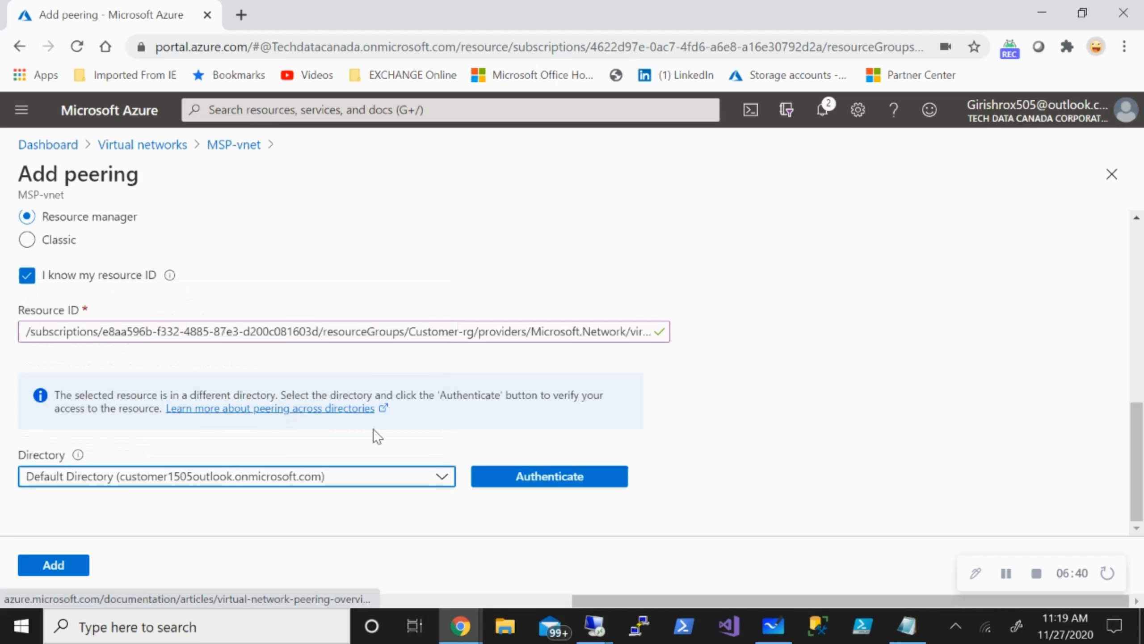
left_click(562, 485)
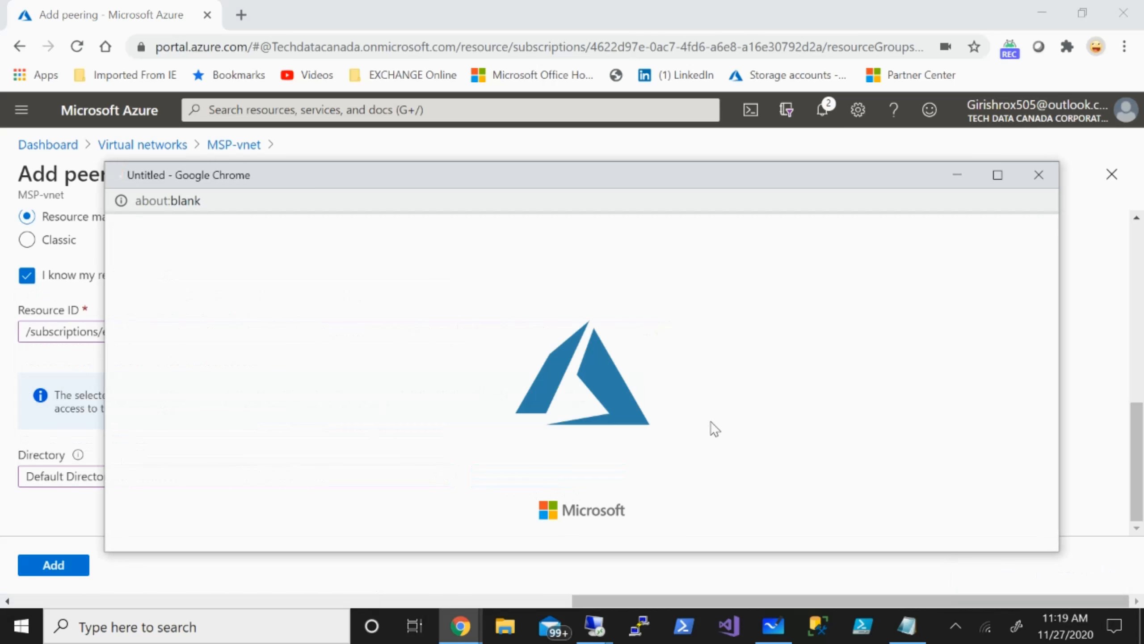
Create the M-C peering from MSP-vnet to Customer-vnet, then return to the Customer-vnet portal window.
left_click(51, 569)
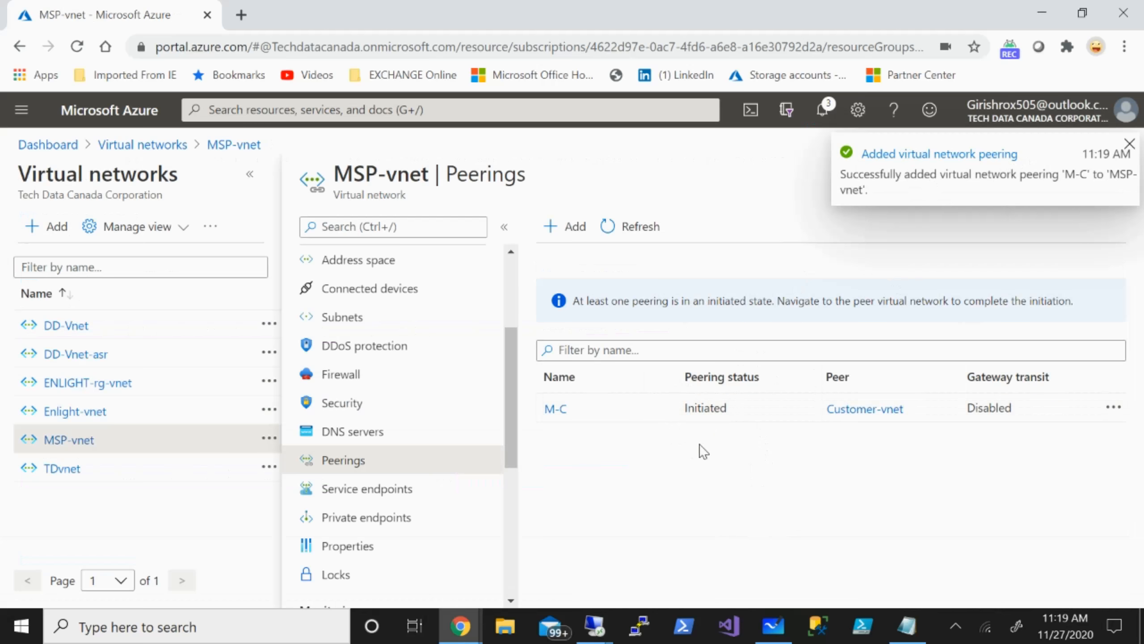
left_click(466, 627)
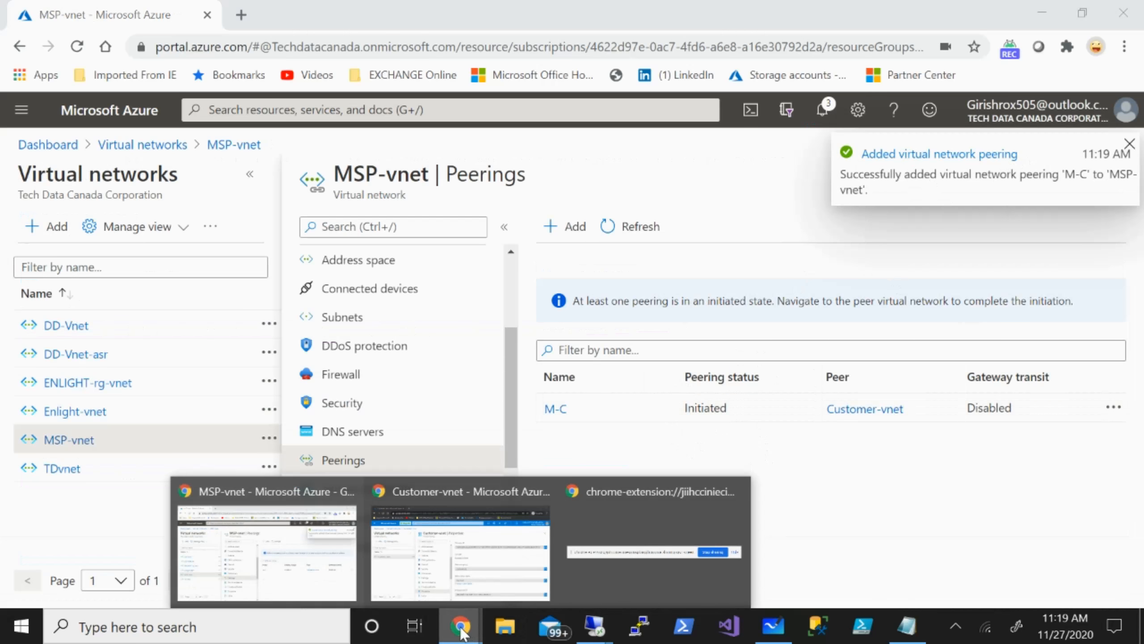
left_click(496, 548)
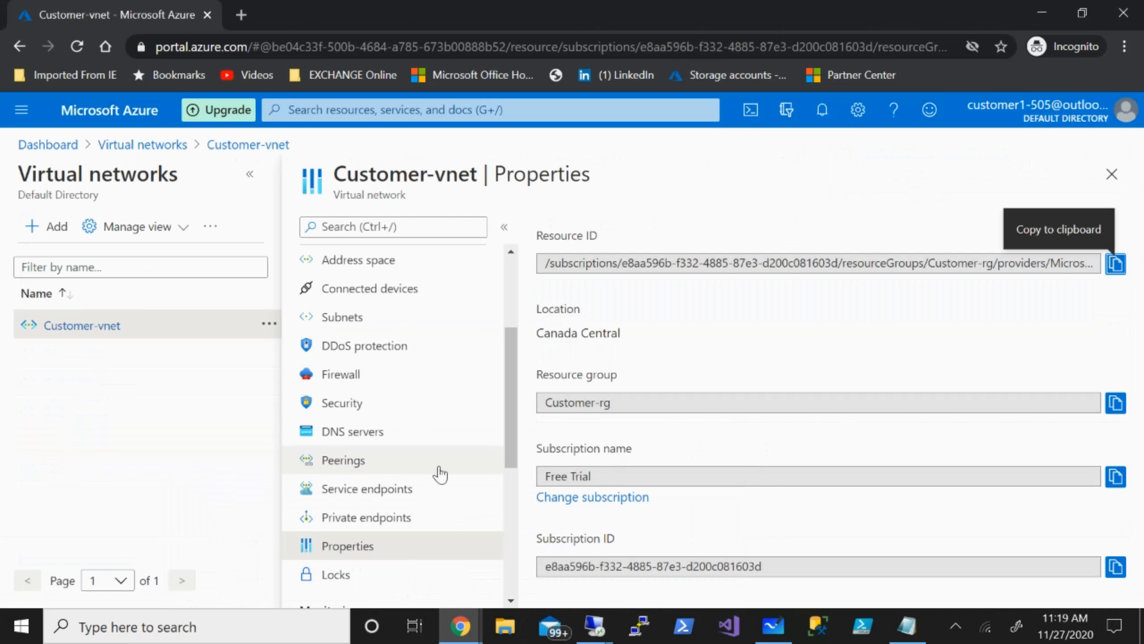
left_click(594, 629)
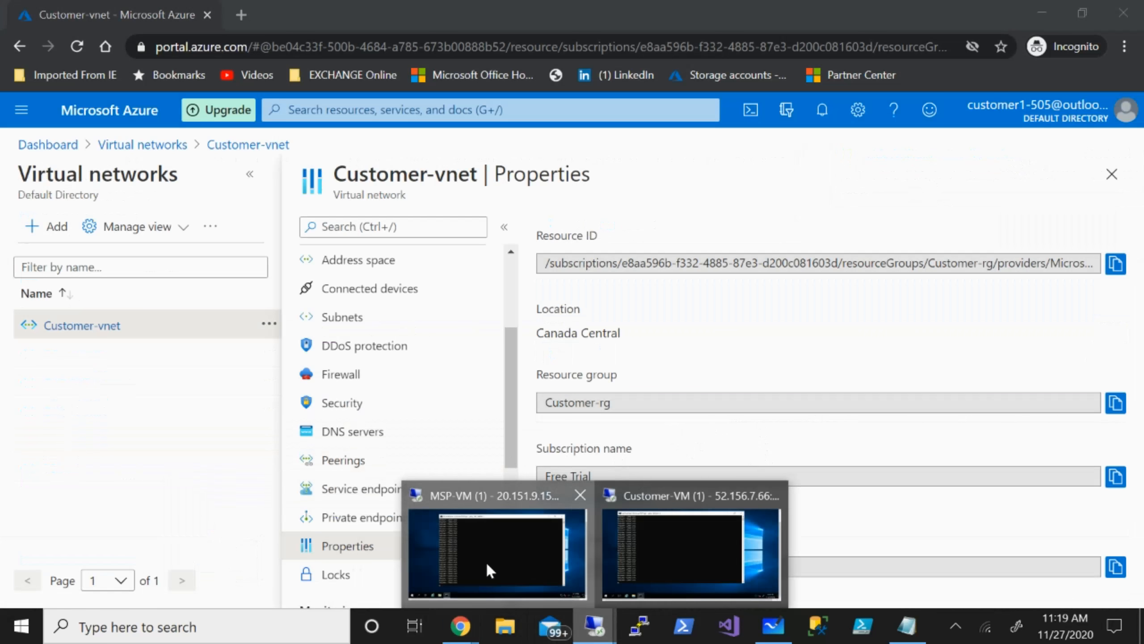
left_click(485, 560)
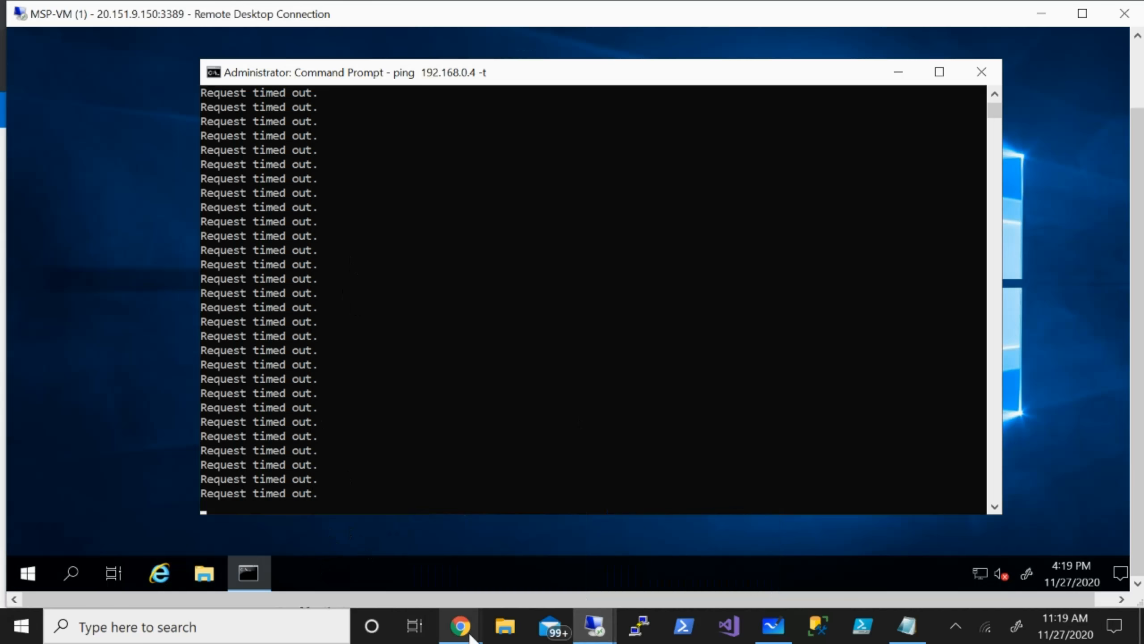
mouse_move(471, 636)
left_click(482, 586)
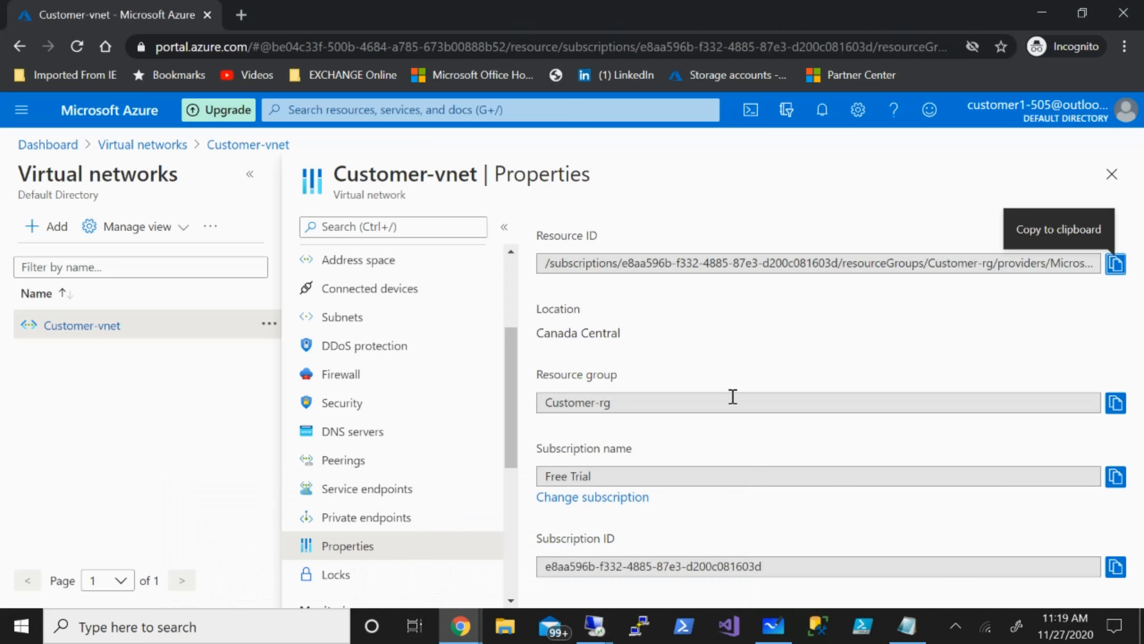
Start a Customer-vnet peering with both link names C-M and the remote network identified by resource ID.
left_click(356, 460)
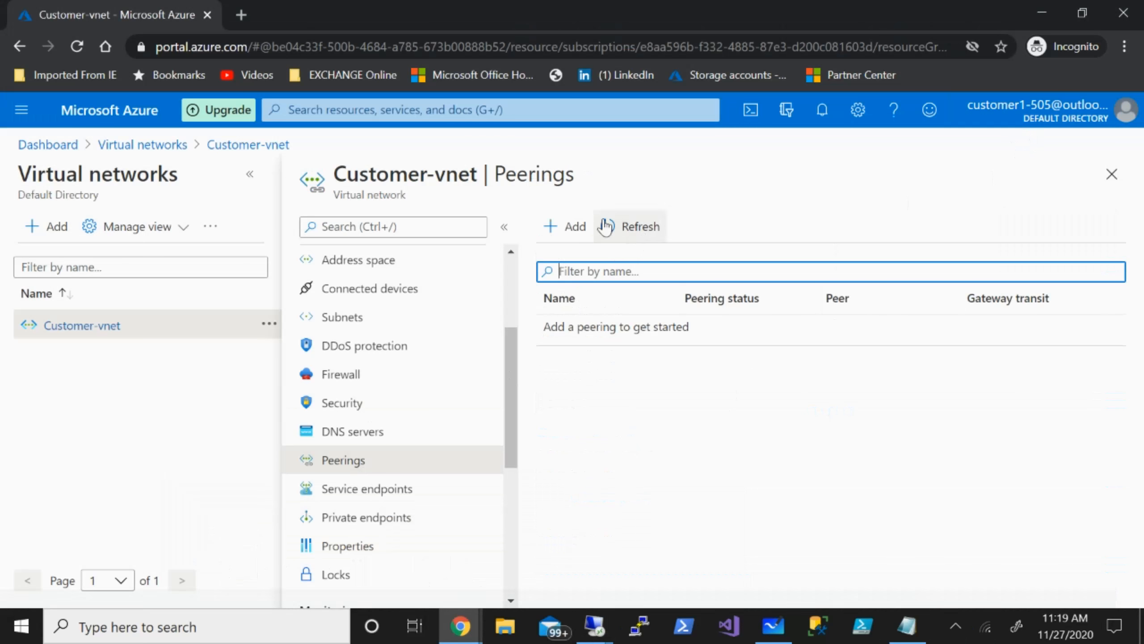
left_click(575, 227)
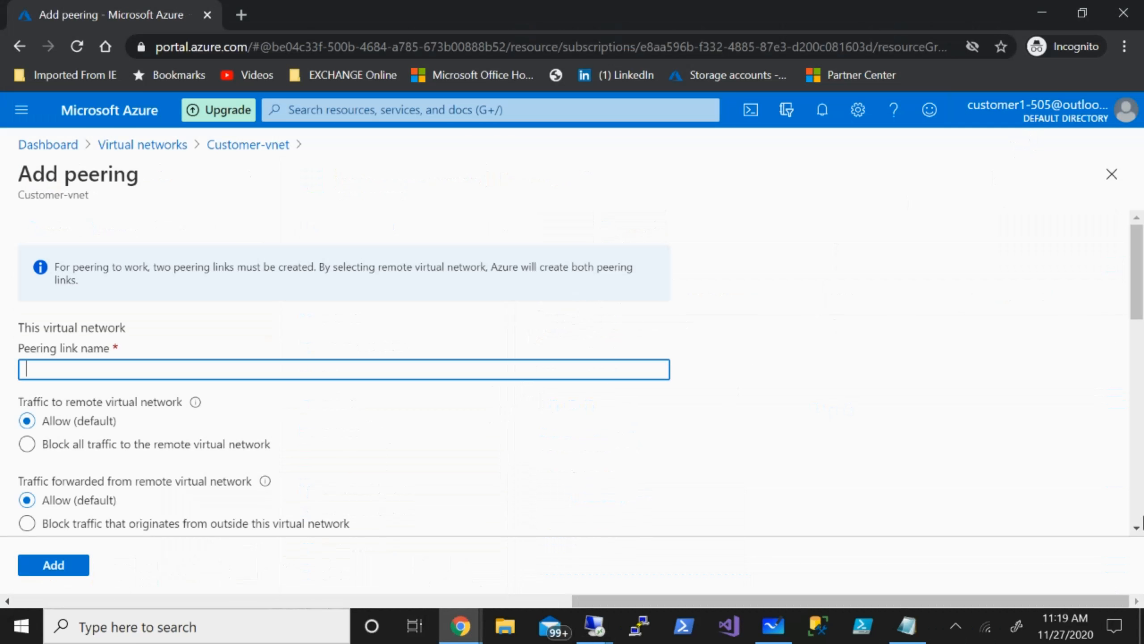
type("C-M")
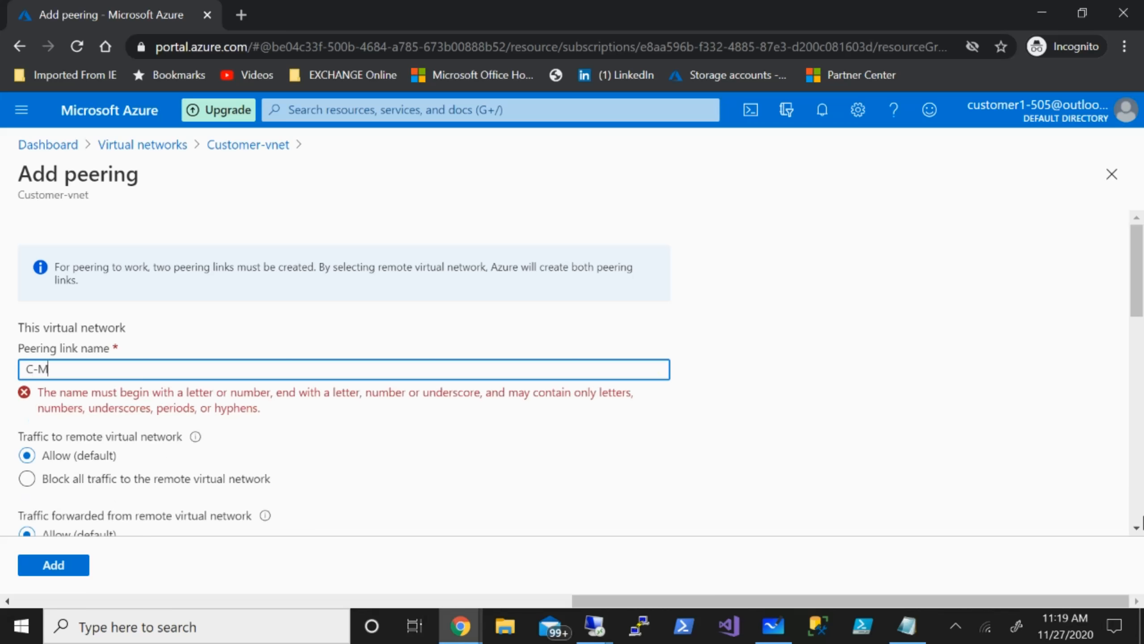
scroll(595, 442, "down", 5)
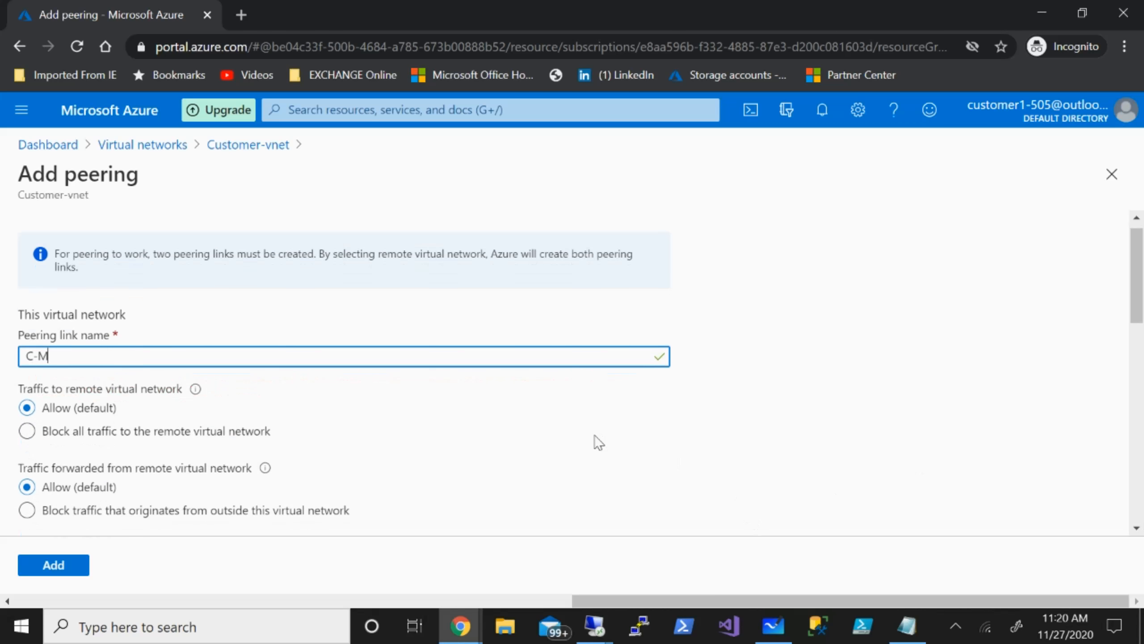
left_click(502, 446)
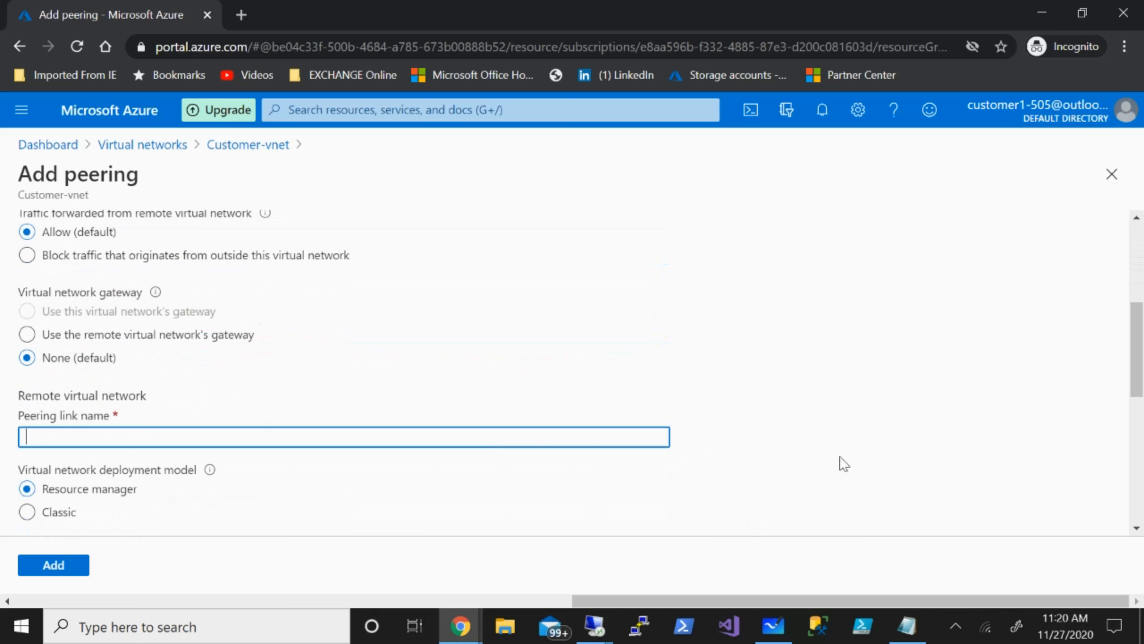
type("C-M")
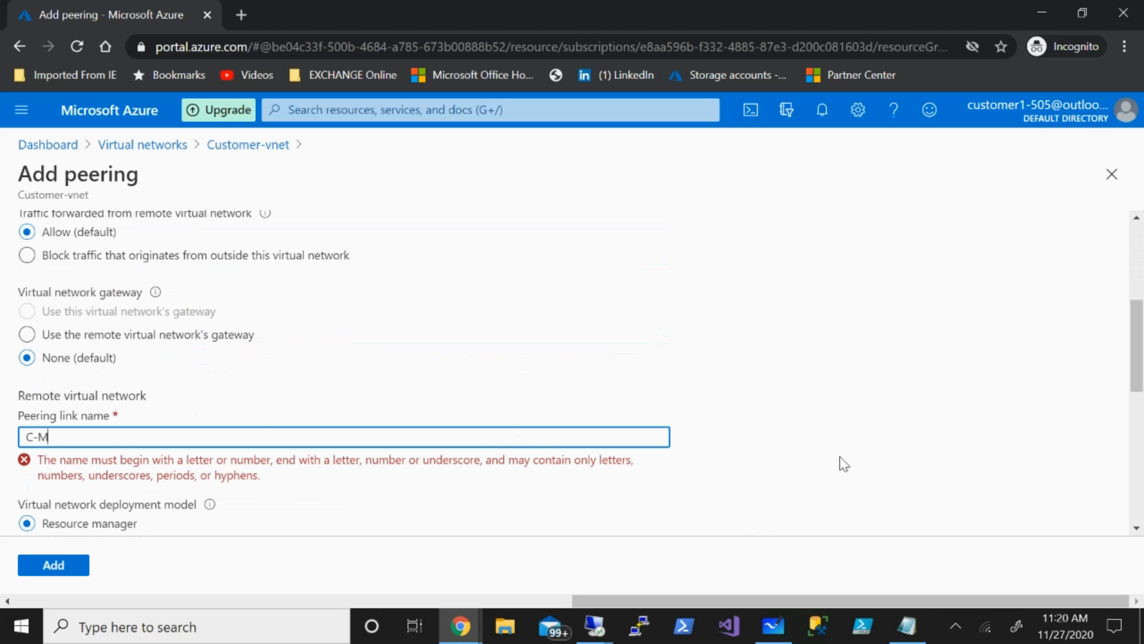
scroll(746, 403, "down", 3)
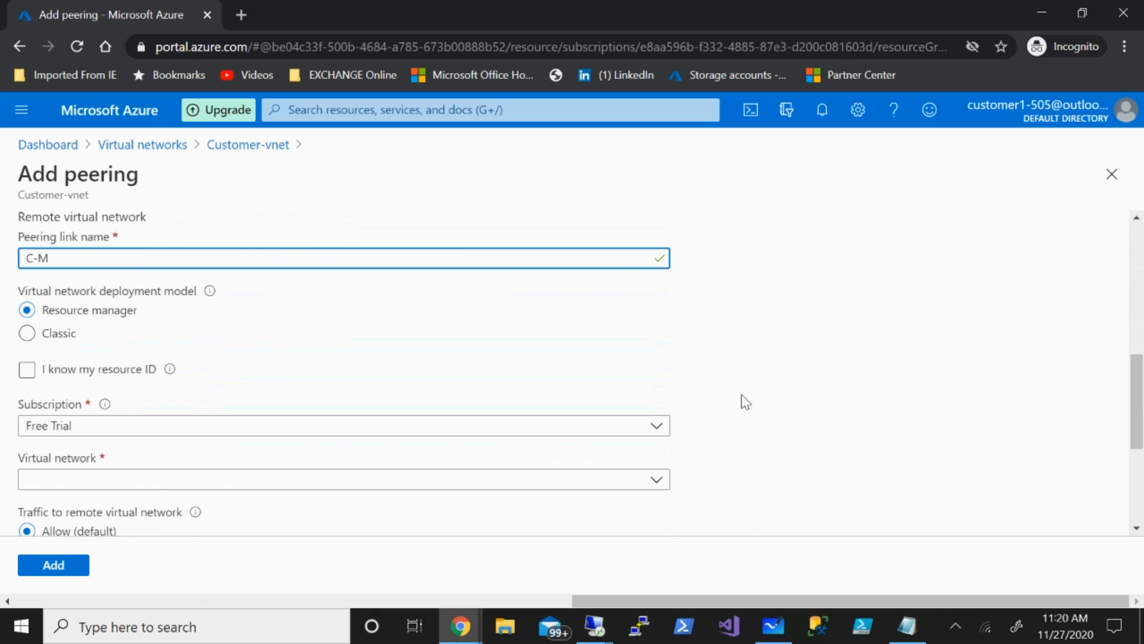
left_click(28, 376)
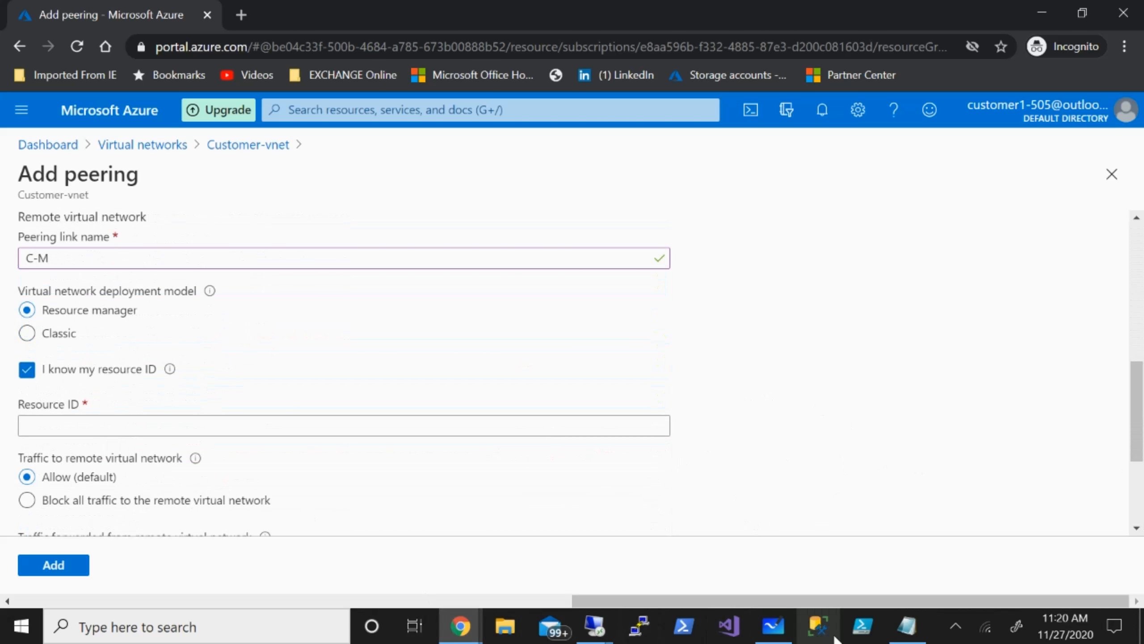
left_click(907, 626)
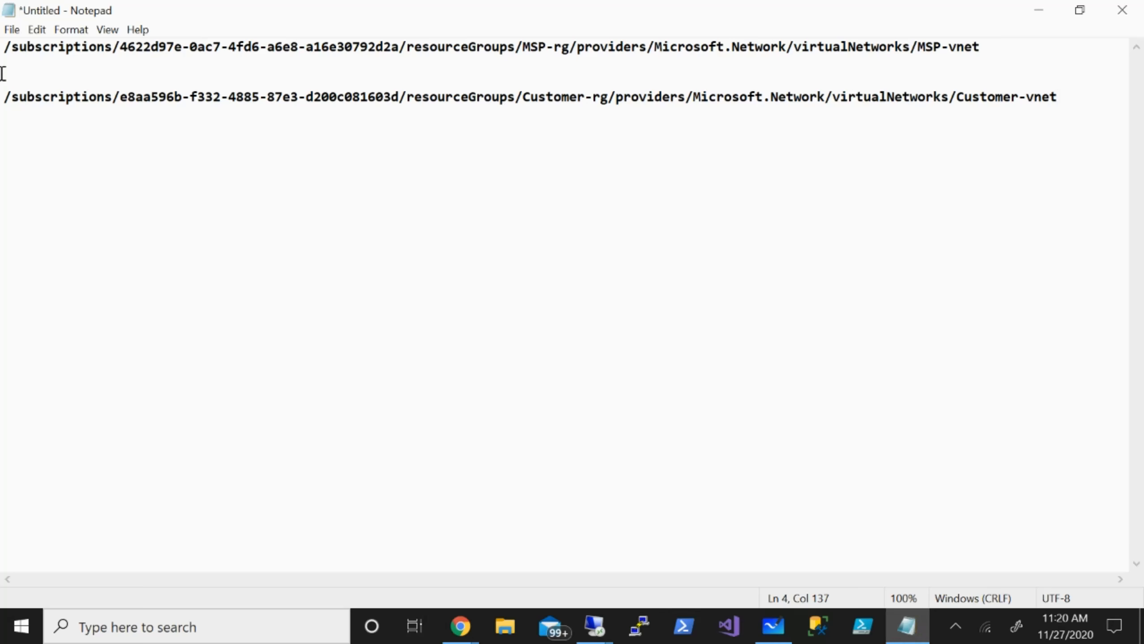
Copy MSP-vnet's resource ID from Notepad into the C-M peering's Resource ID field.
left_click_drag(5, 45, 985, 60)
key("ctrl+c")
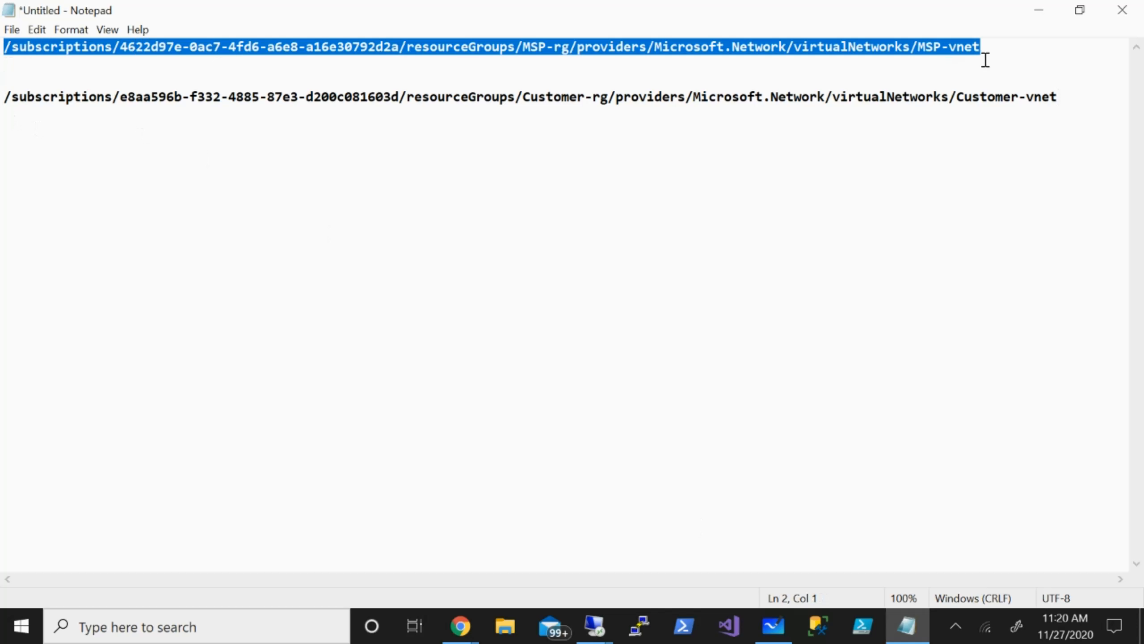
left_click(460, 628)
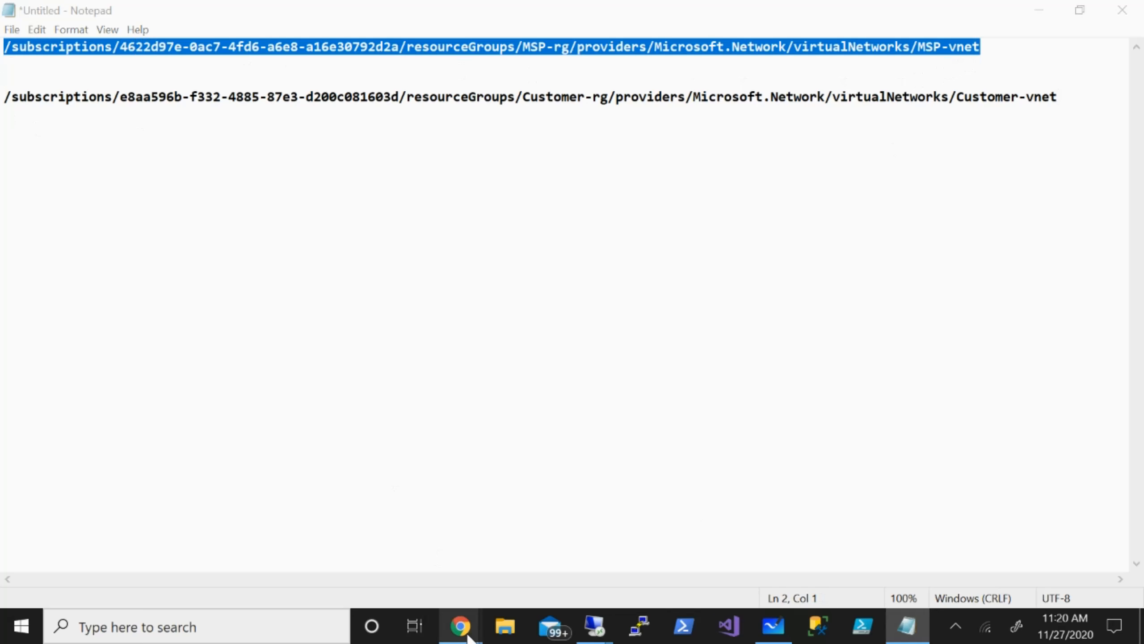
left_click(491, 582)
left_click(417, 433)
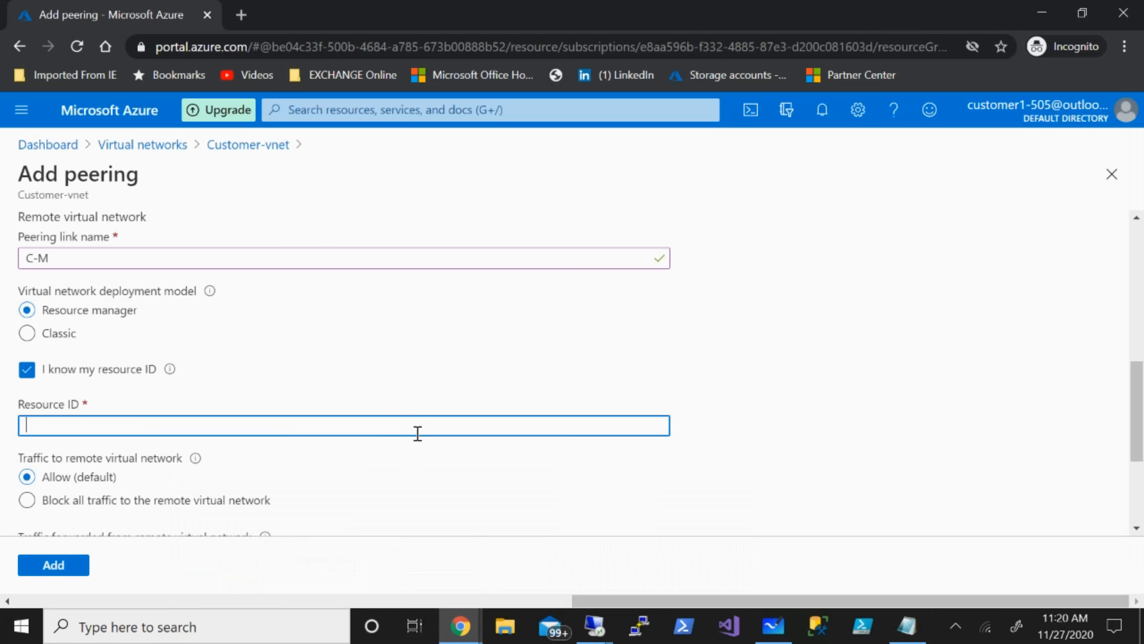
key("ctrl+v")
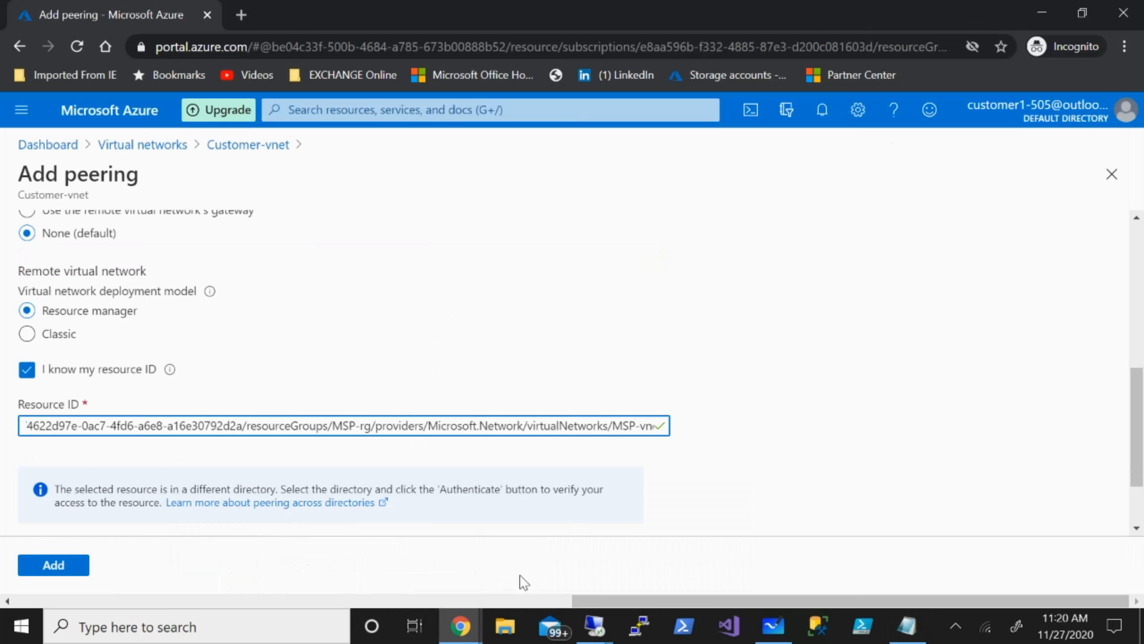
Choose the Tech Data Canada Corporation directory, authenticate, and add the C-M peering.
scroll(721, 421, "down", 2)
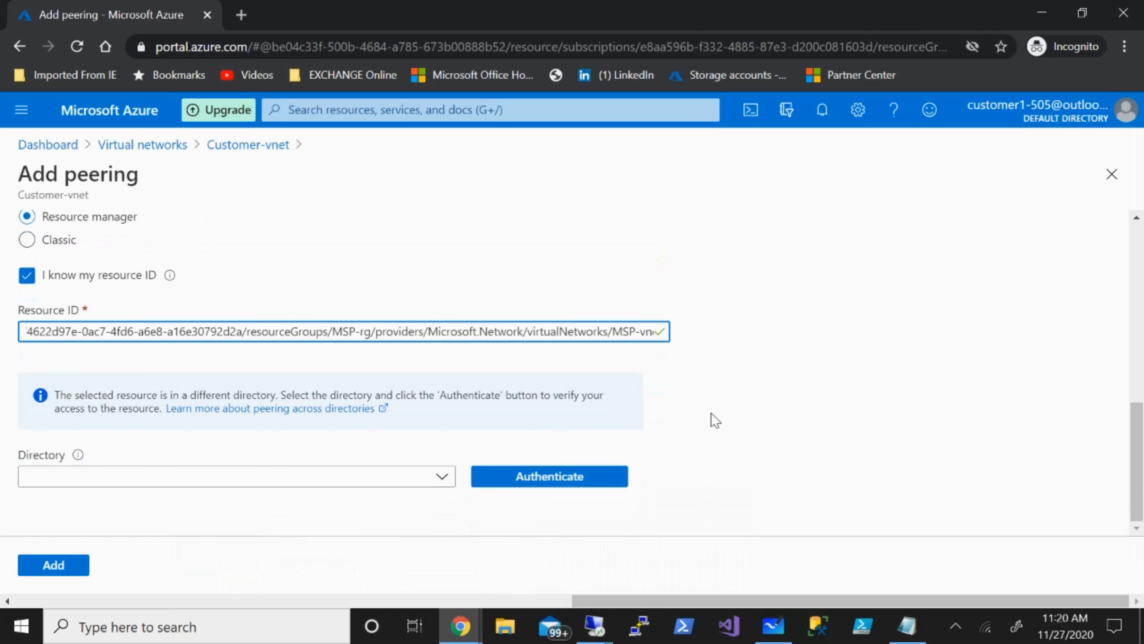
left_click(445, 479)
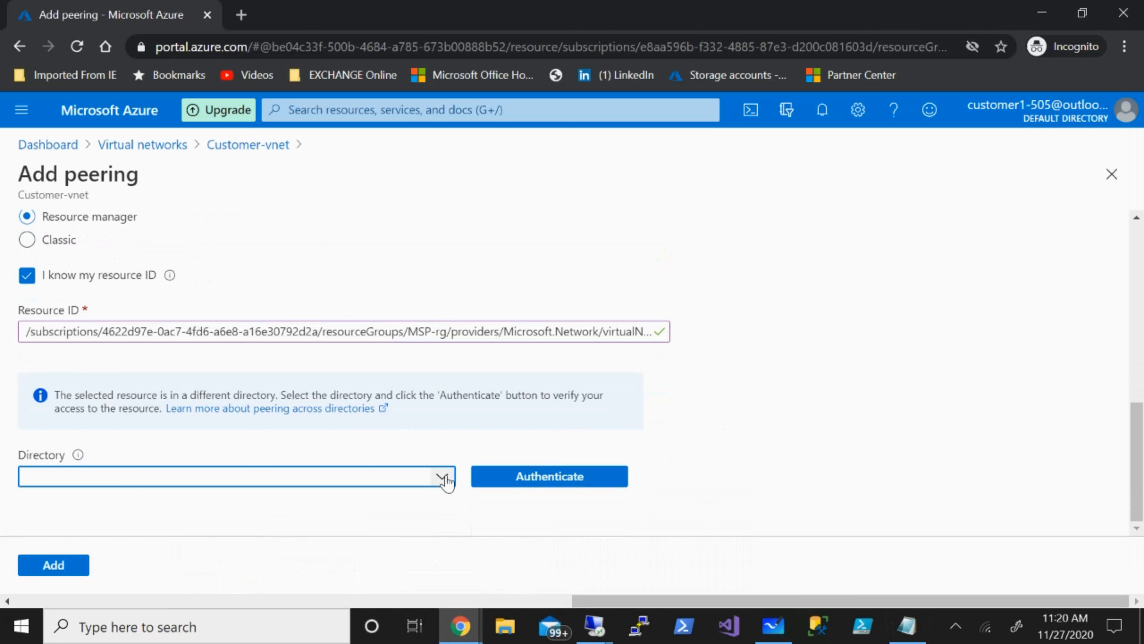
left_click(446, 481)
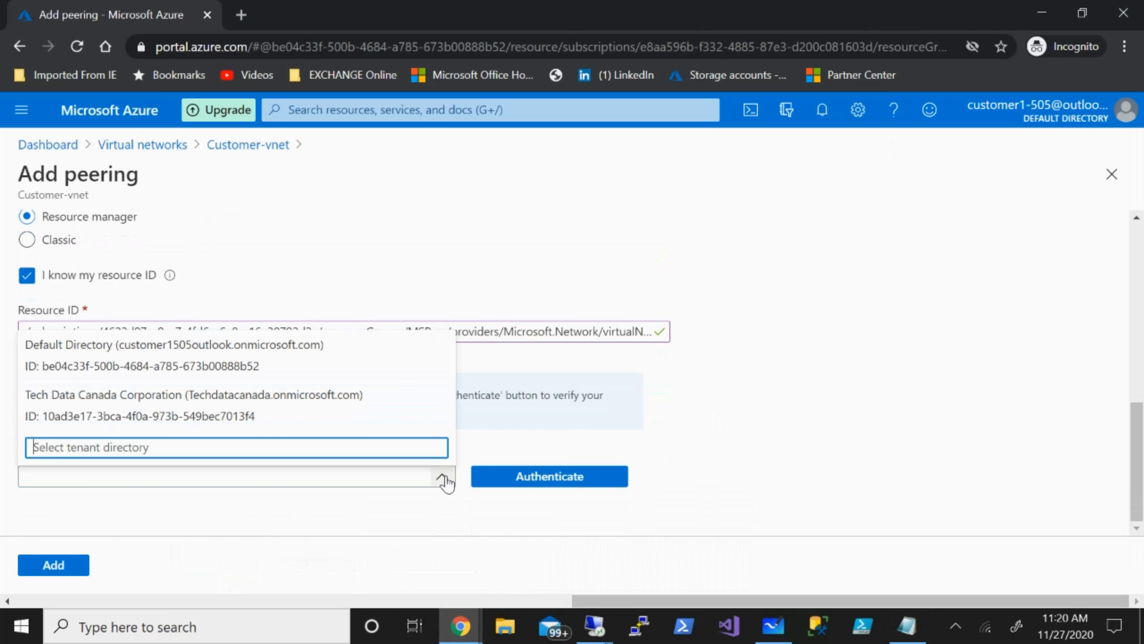
left_click(171, 418)
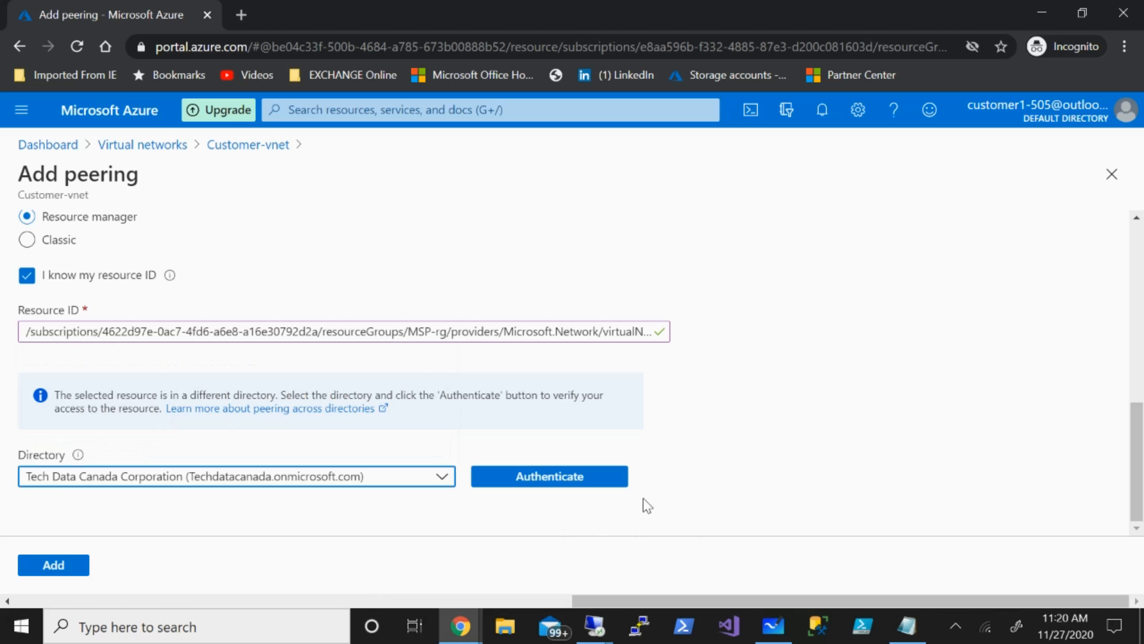
left_click(577, 486)
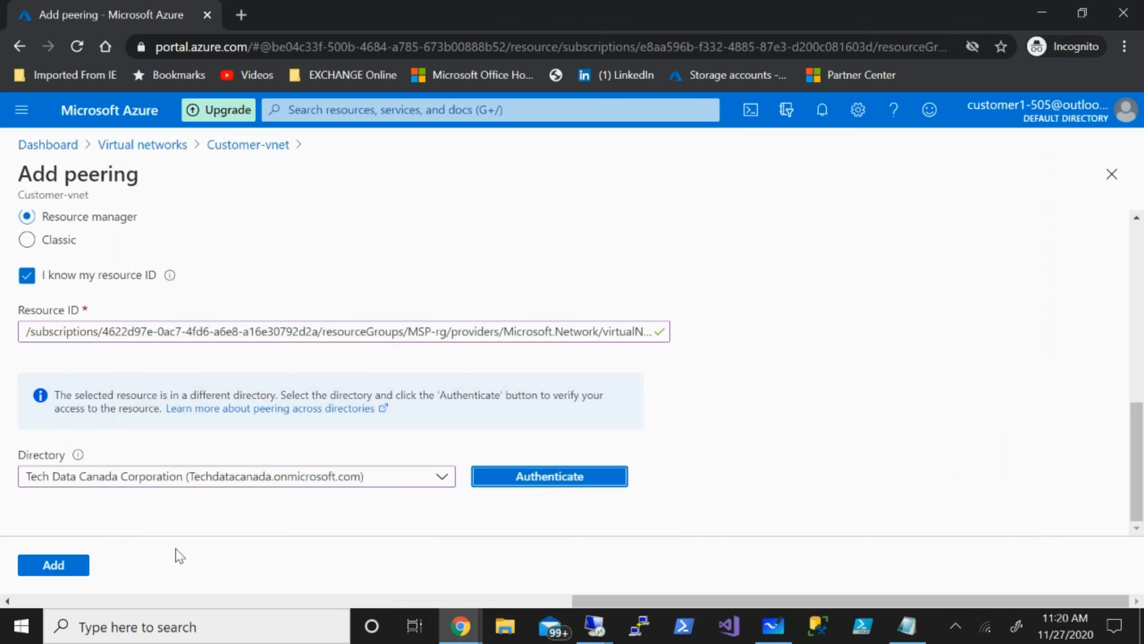
left_click(73, 565)
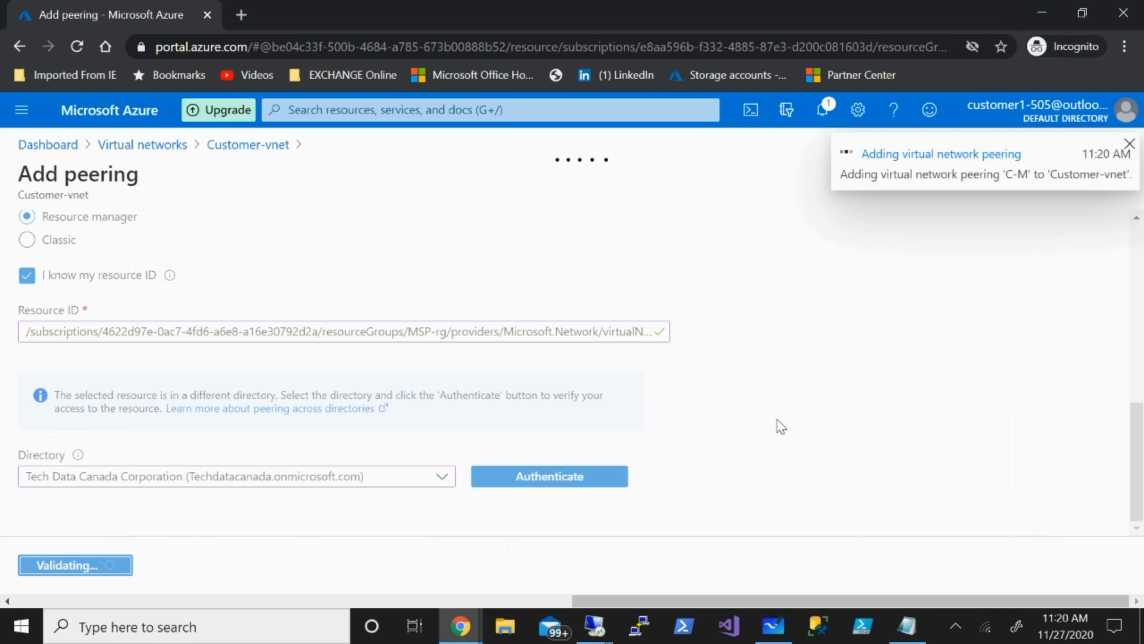
left_click(594, 627)
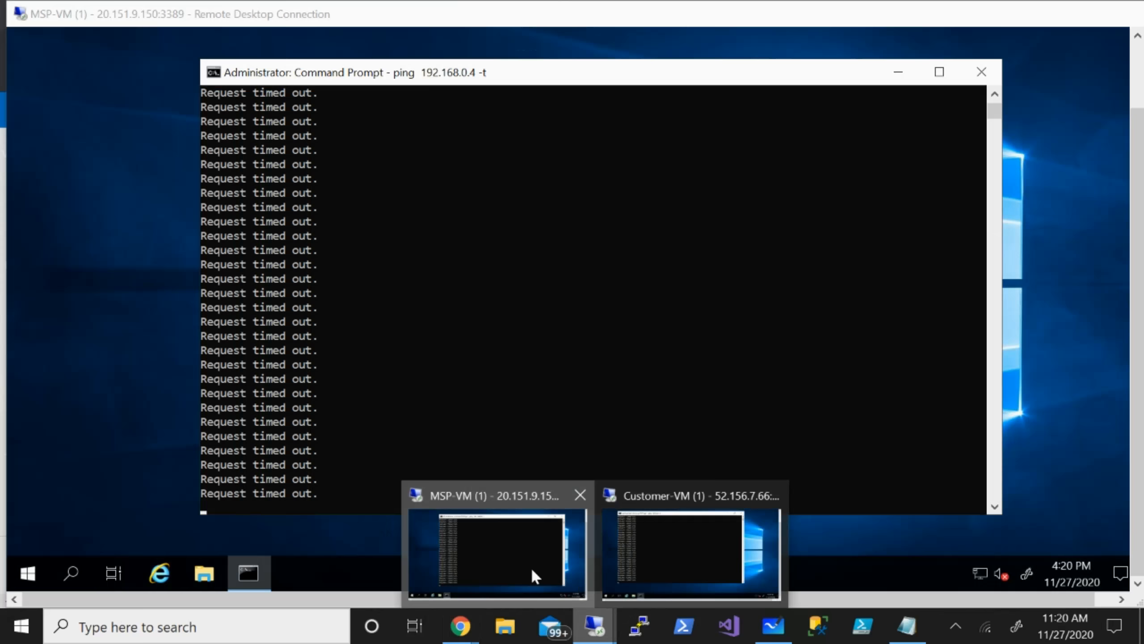
Check the MSP-VM and Customer-VM ping windows for replies from 192.168.0.4 and 10.0.0.4.
left_click(531, 567)
left_click(1083, 14)
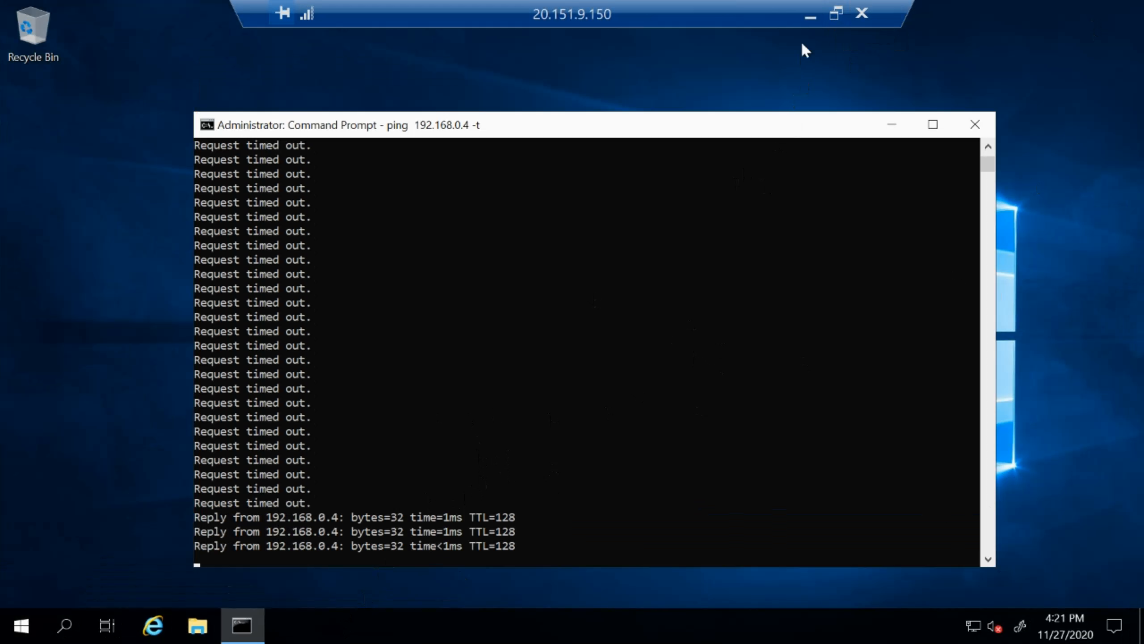
left_click(838, 16)
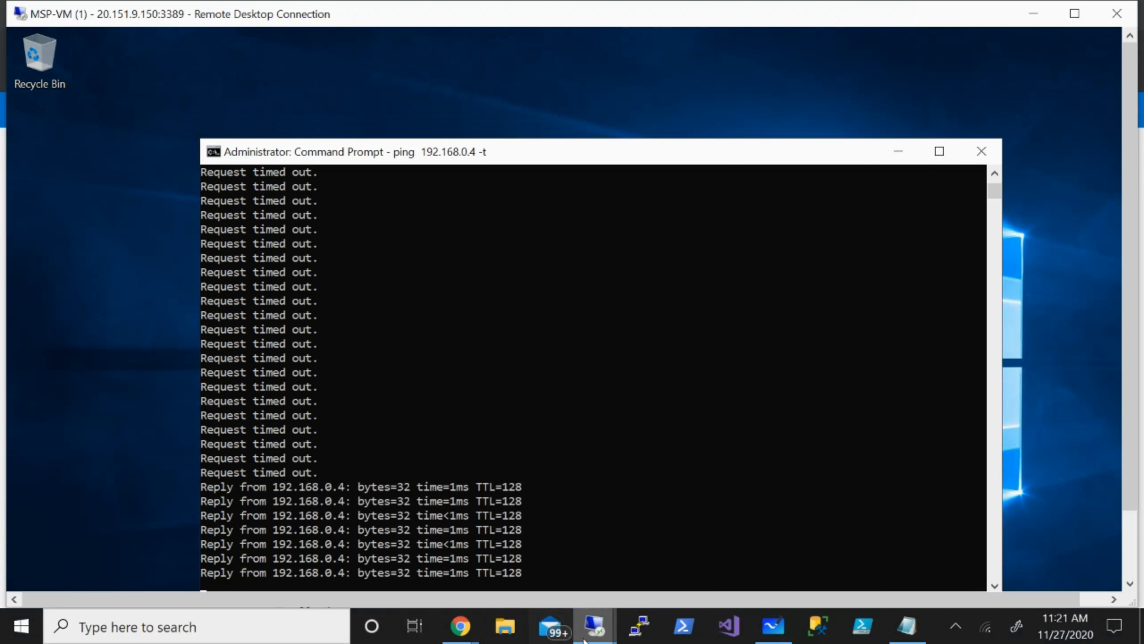
mouse_move(593, 627)
left_click(674, 570)
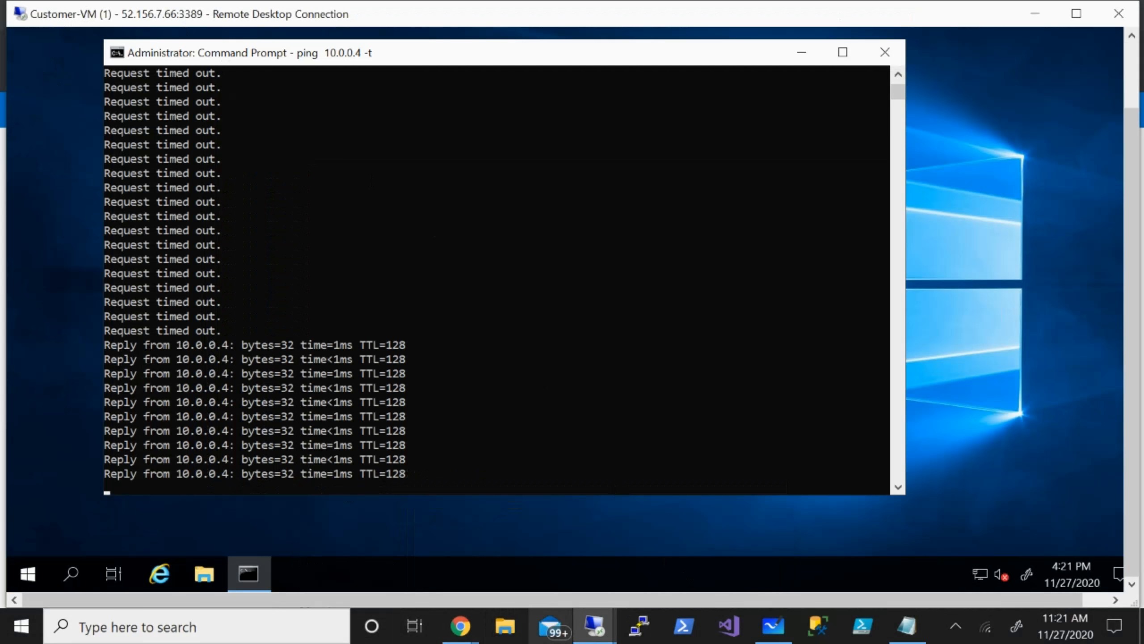
left_click(766, 629)
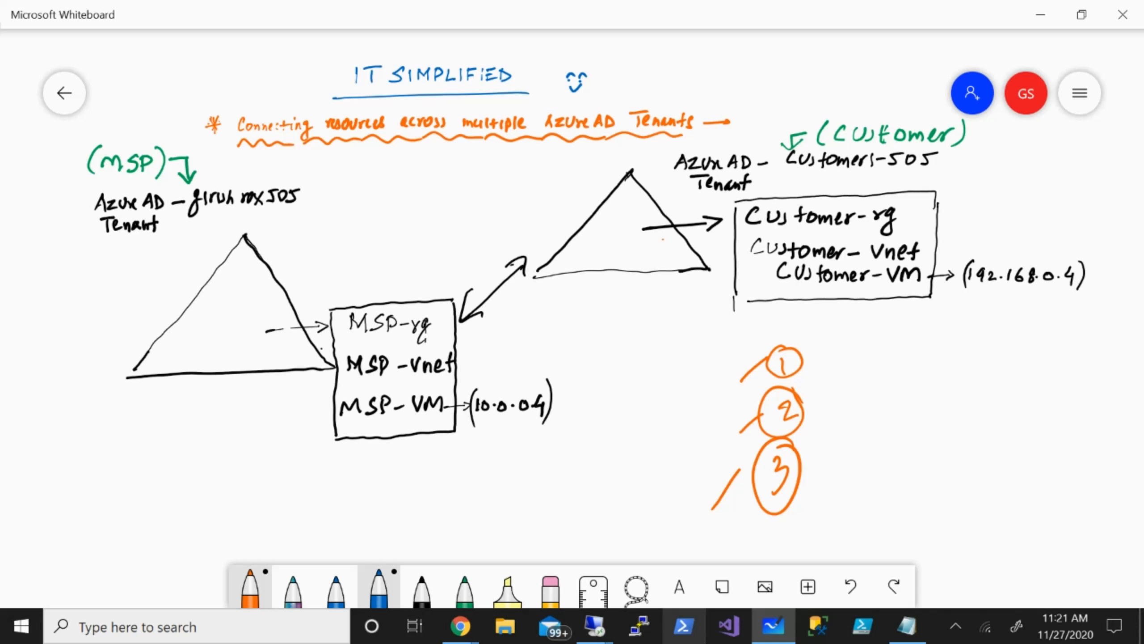
Draw a black triangle and a double-headed arrow connecting it to the MSP box.
left_click(422, 590)
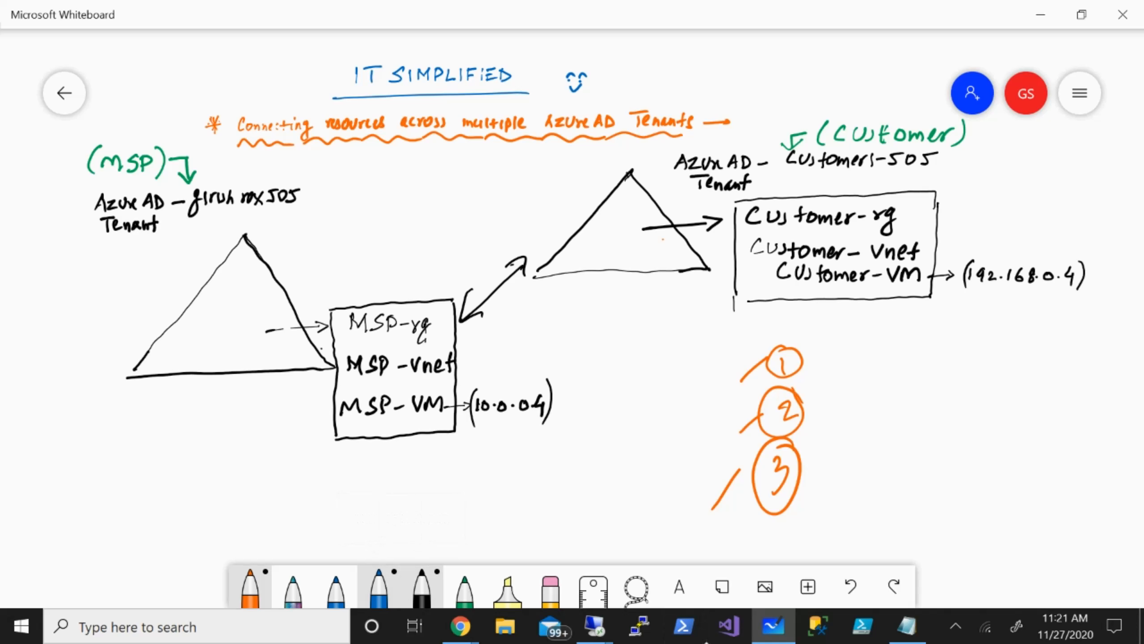
mouse_move(645, 309)
left_mouse_down()
mouse_move(586, 399)
mouse_move(671, 395)
left_mouse_up()
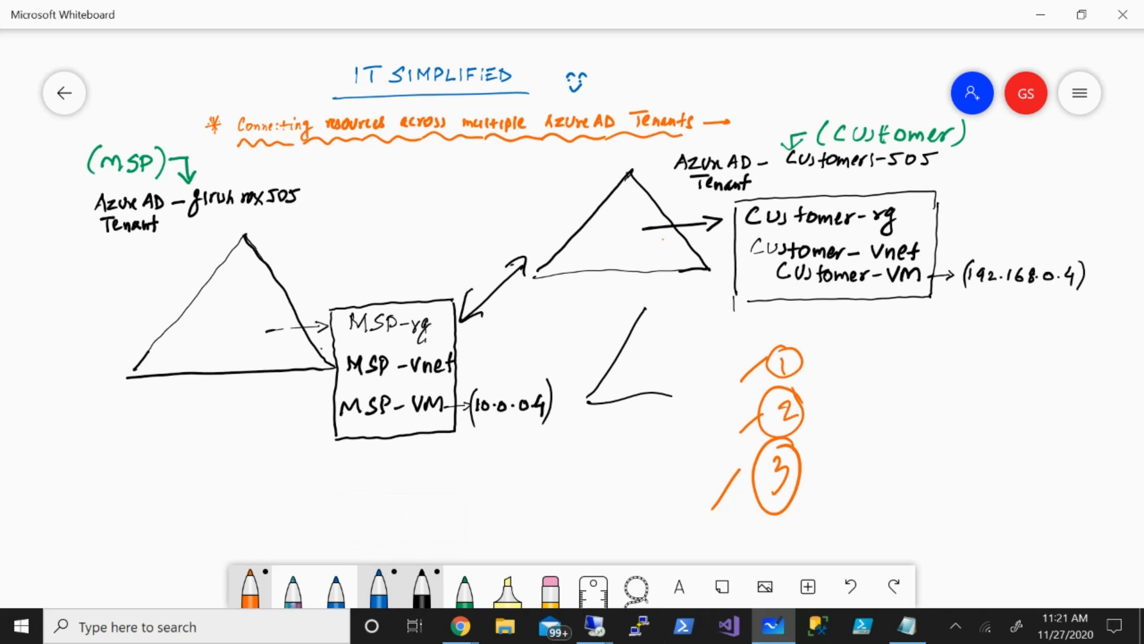
left_click_drag(645, 309, 697, 398)
left_click_drag(482, 377, 585, 356)
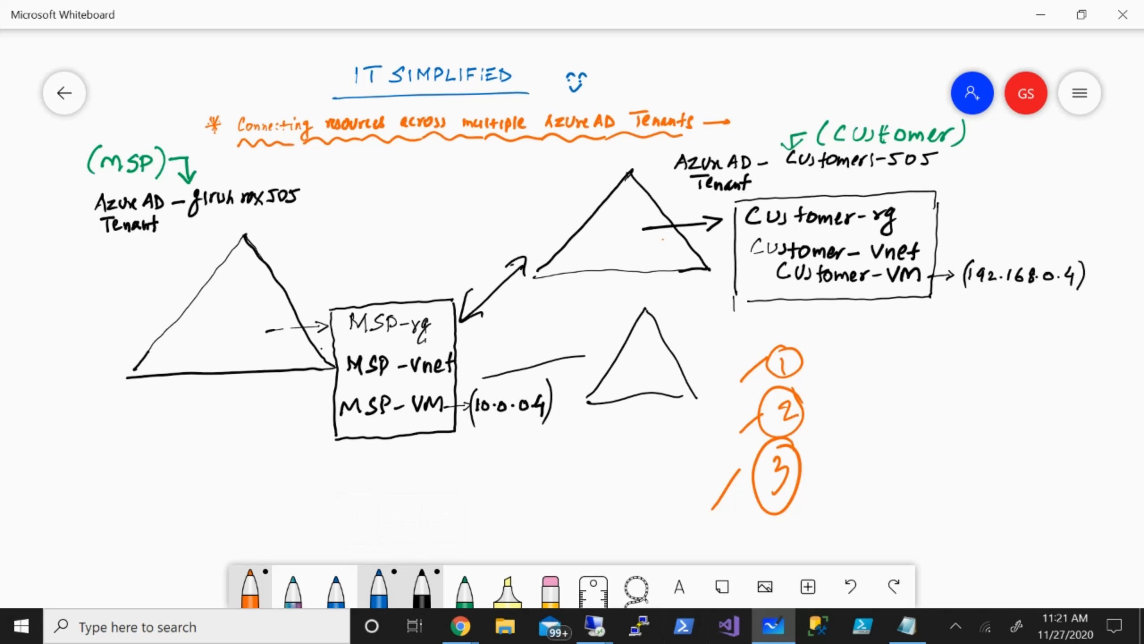
left_click_drag(502, 363, 515, 379)
left_click_drag(573, 343, 598, 361)
left_click(468, 638)
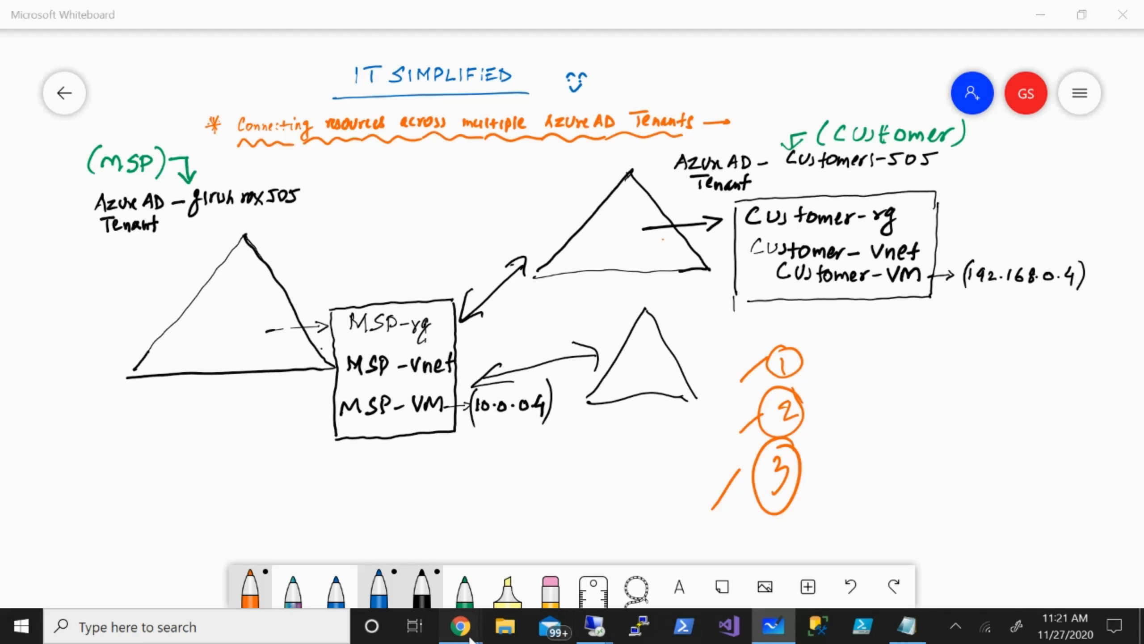
left_click(317, 586)
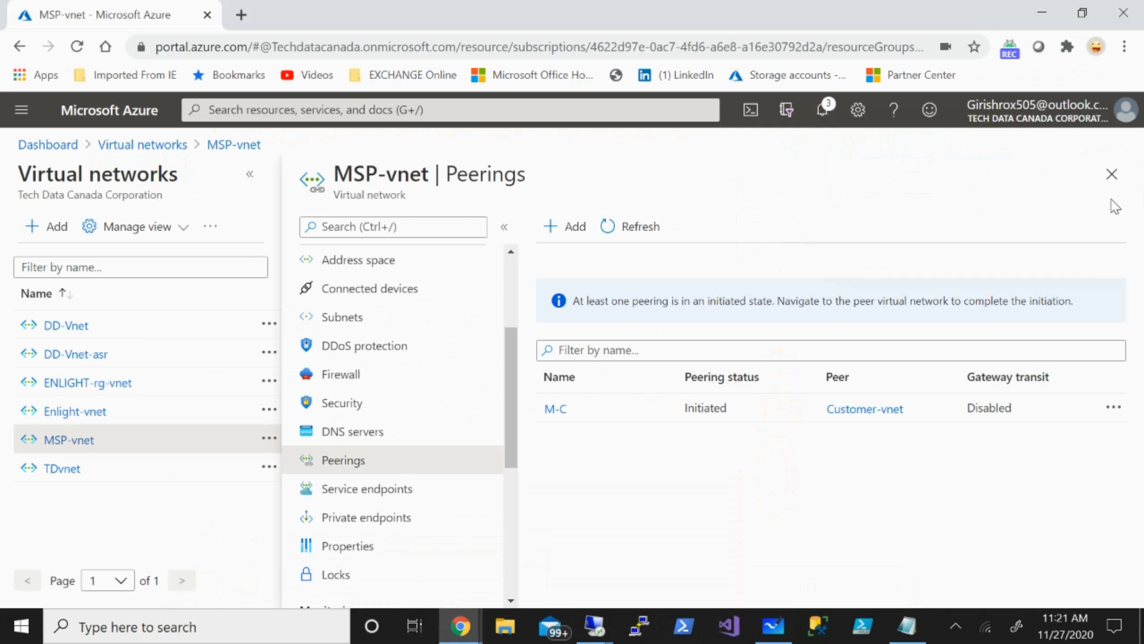
Confirm MSP-vnet's M-C peering shows Connected, then return to the dashboard.
left_click(641, 229)
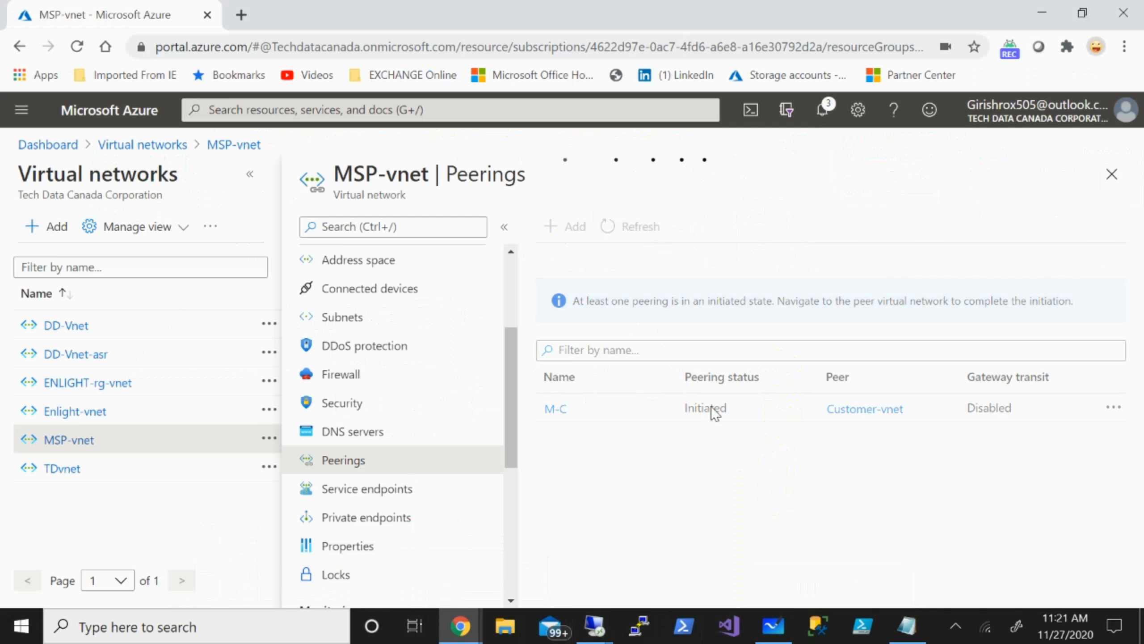
left_click(1108, 176)
left_click(1108, 180)
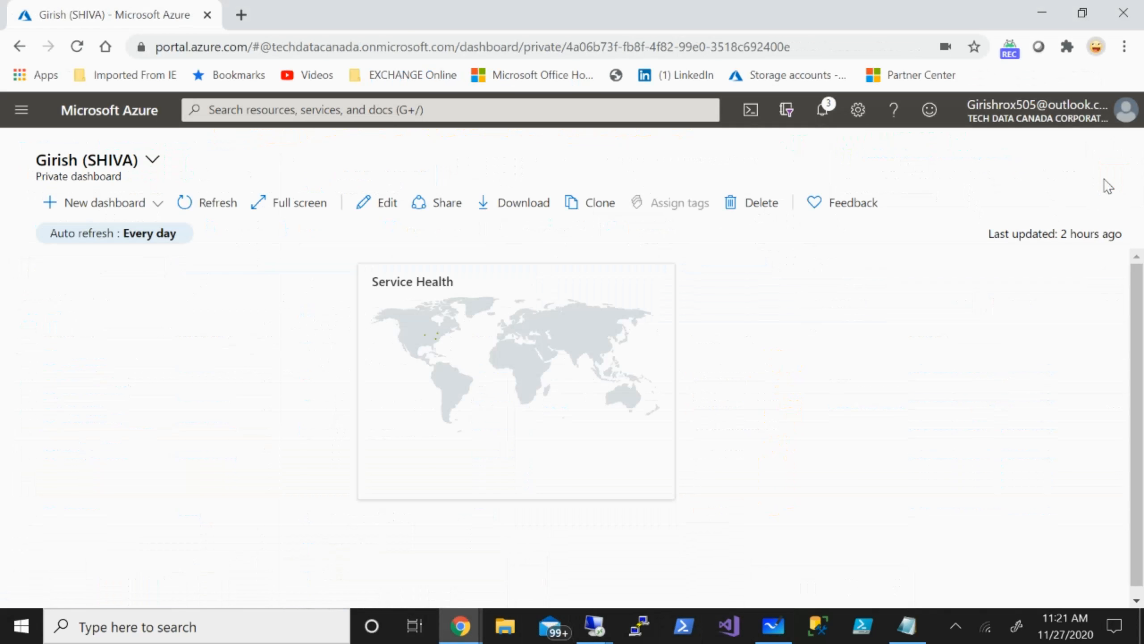